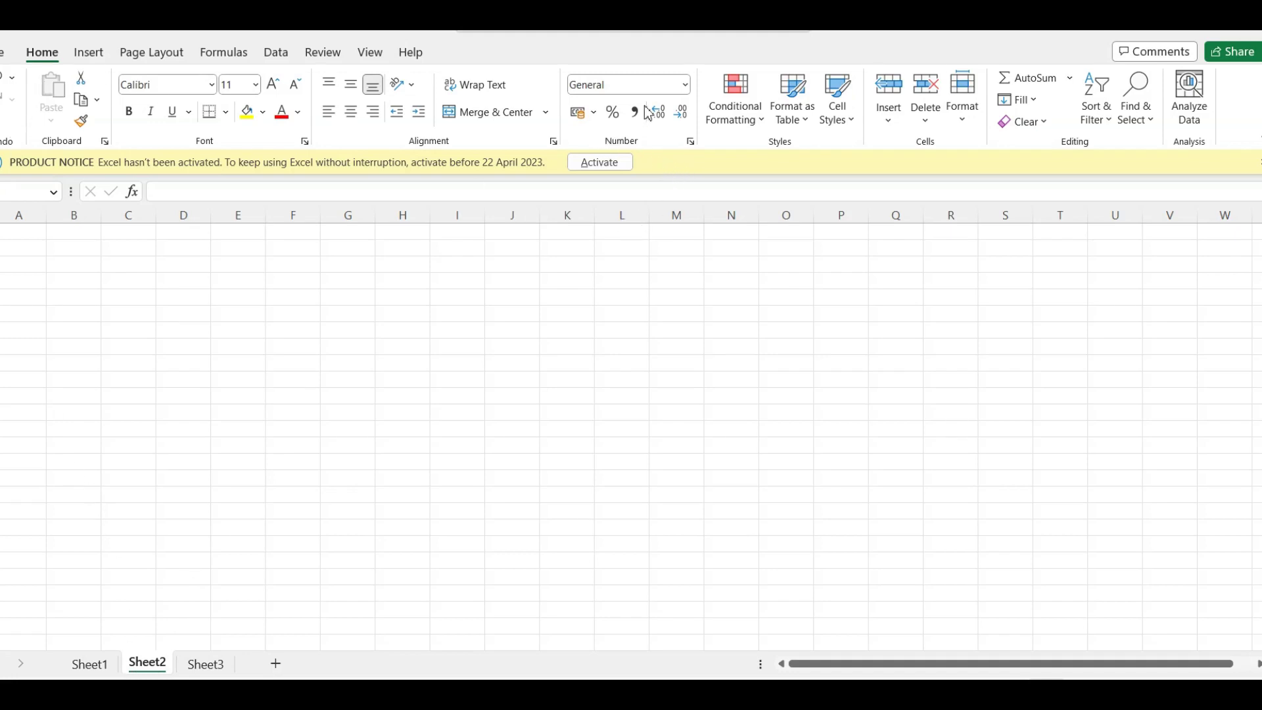
Examine the available number formats and the full category list in the Format Cells dialog for the empty cell on Sheet2.
{"action": "left_click", "coordinate": [685, 84]}
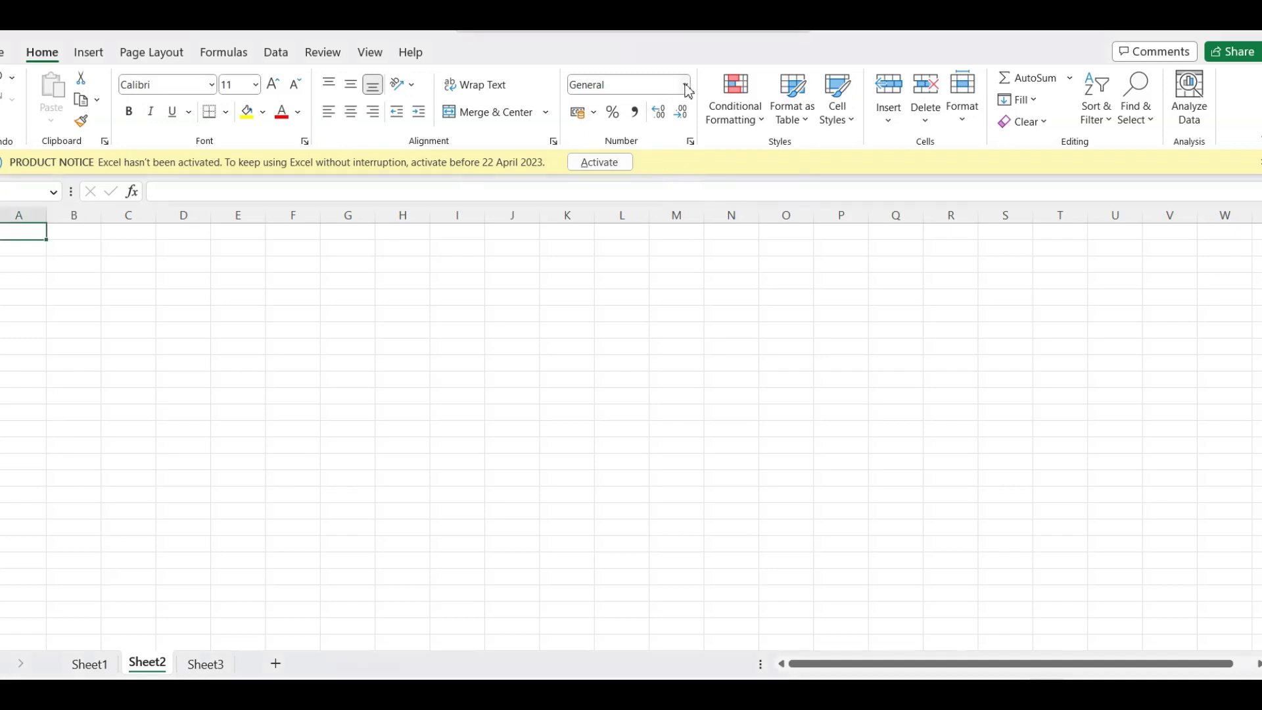
{"action": "left_click", "coordinate": [685, 86]}
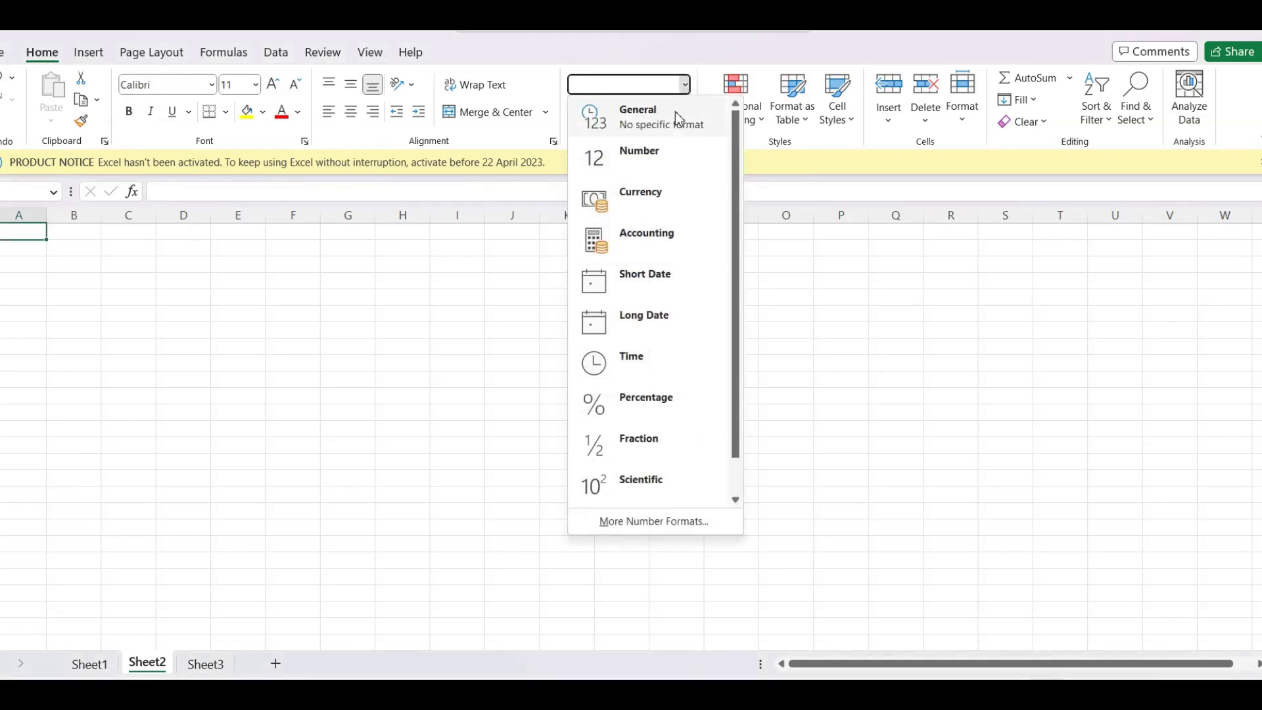
{"action": "left_click", "coordinate": [614, 526]}
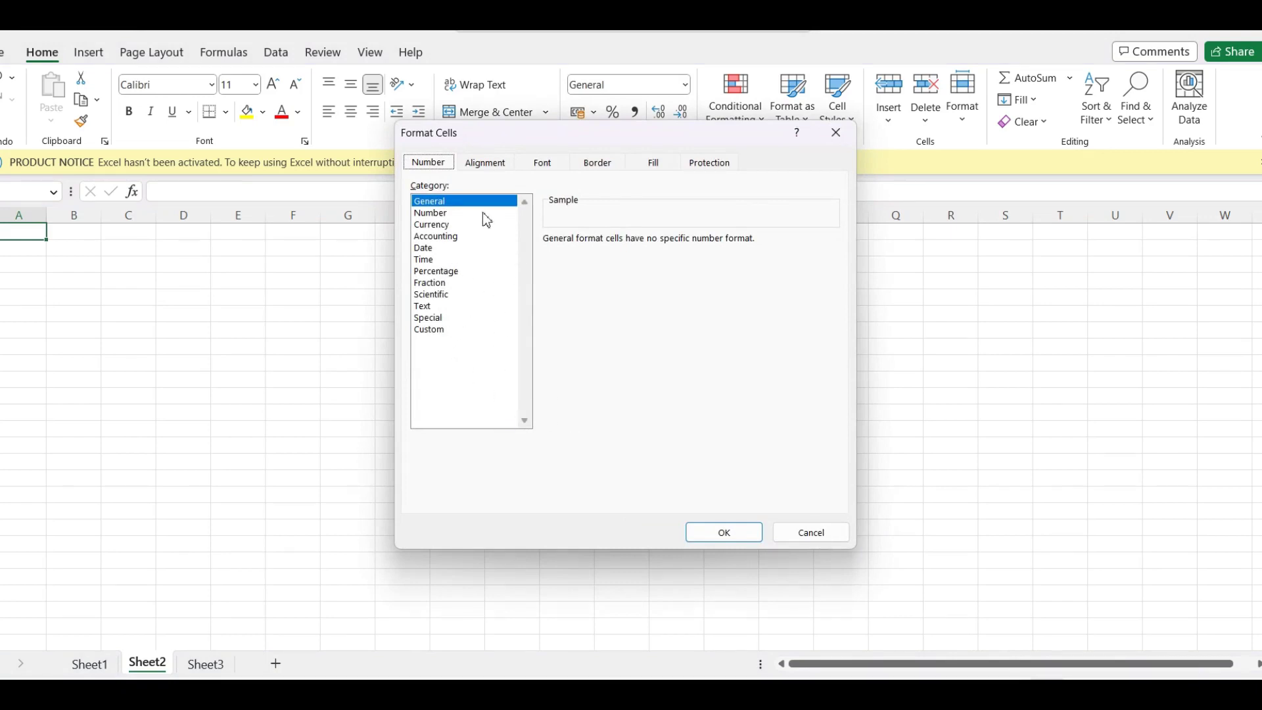
{"action": "left_click", "coordinate": [727, 539]}
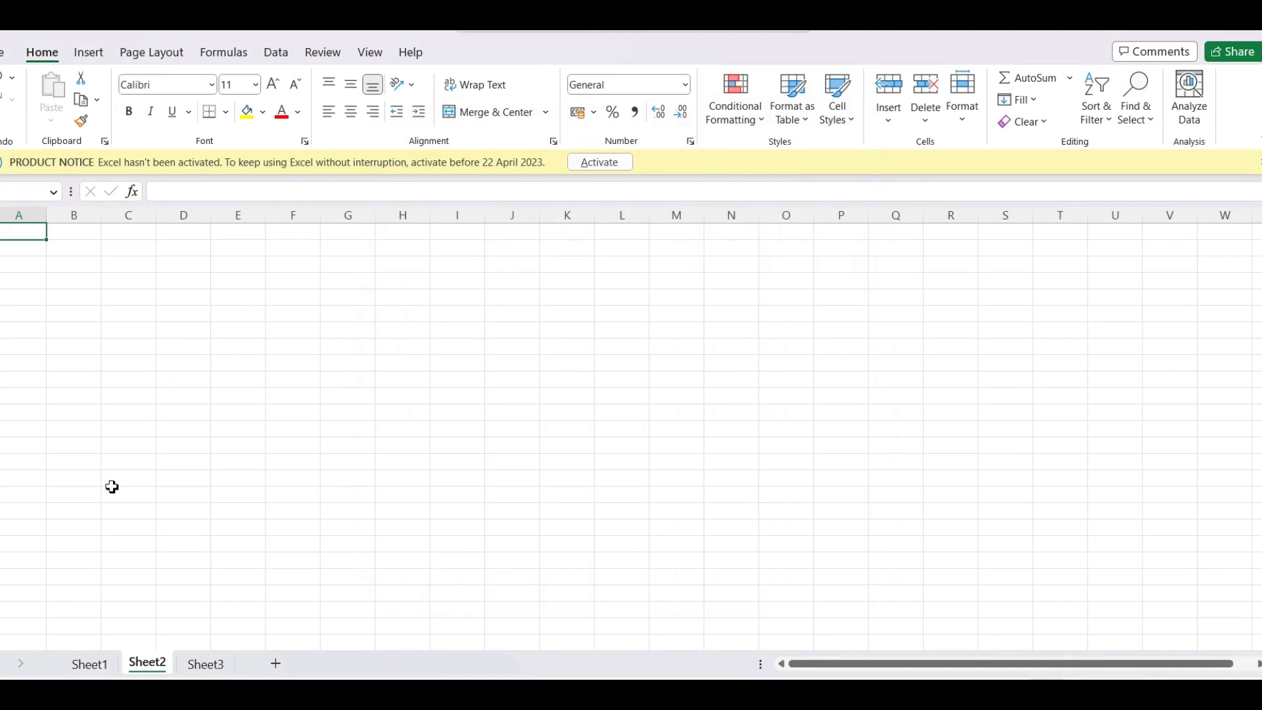
Switch to Sheet1 and examine the number format choices for the empty cells under the Number, Currency and Accounting headings.
{"action": "left_click", "coordinate": [100, 674]}
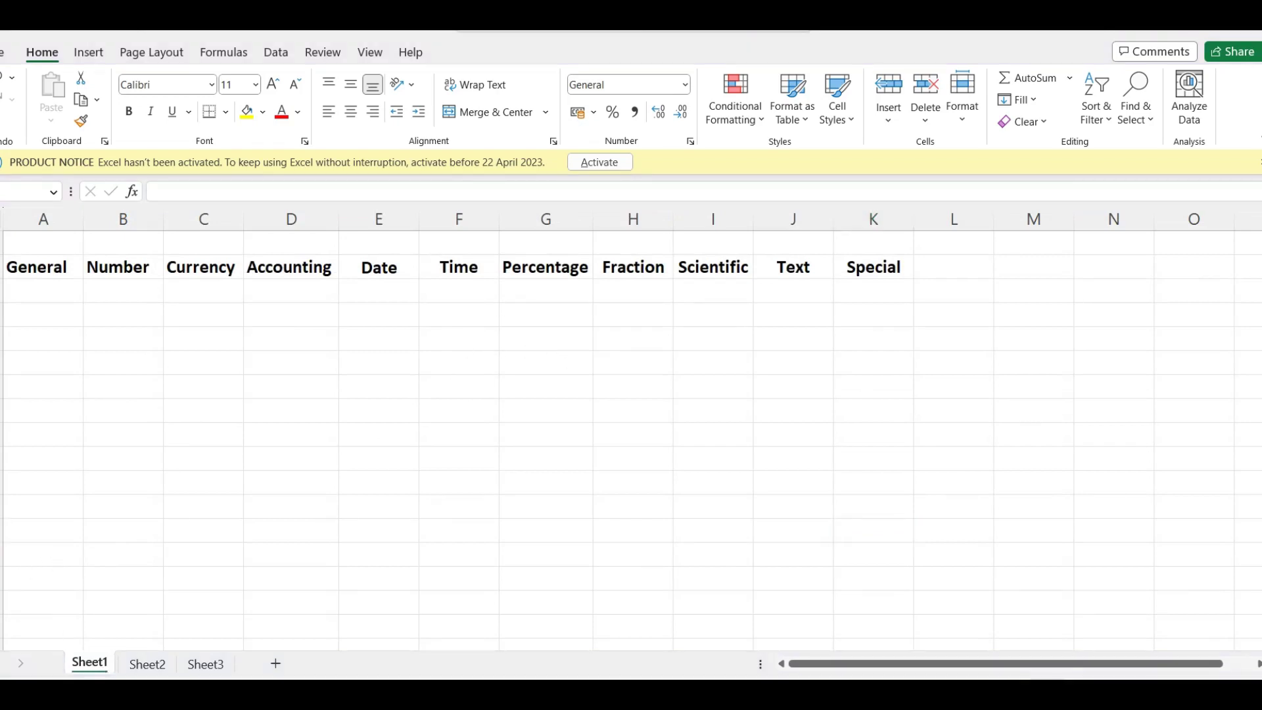
{"action": "left_click", "coordinate": [686, 85]}
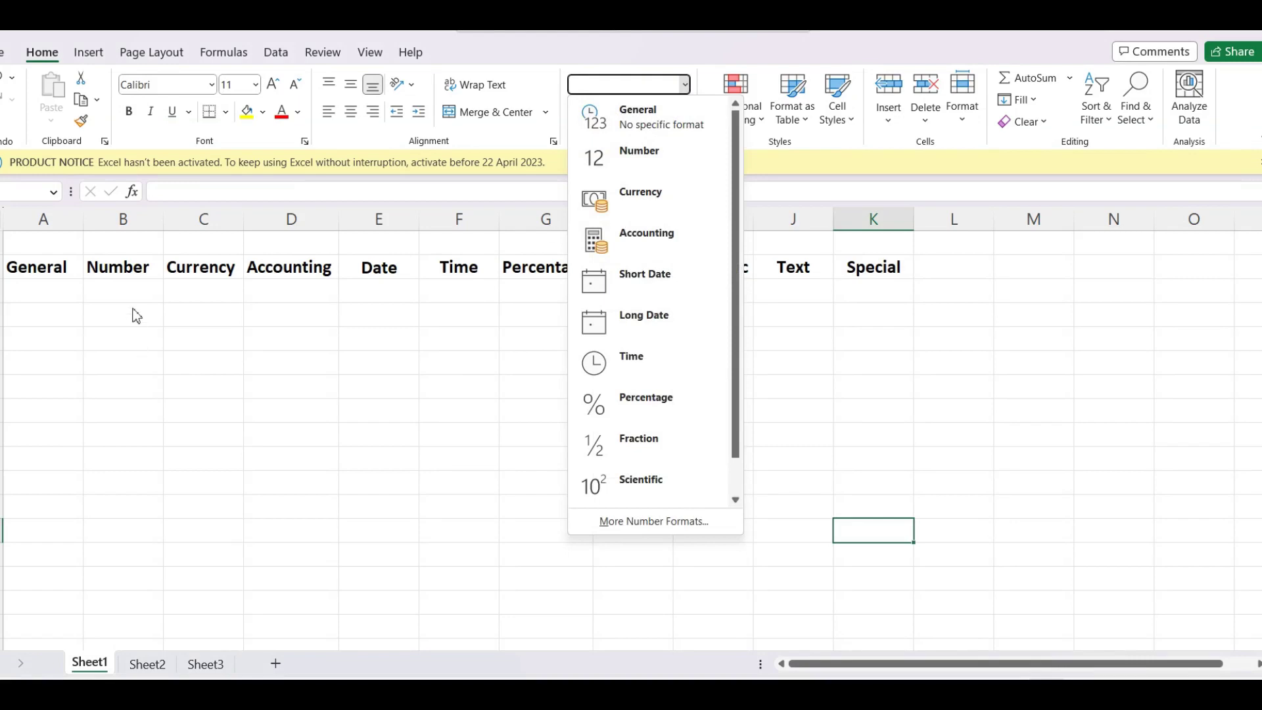
{"action": "left_click", "coordinate": [127, 288]}
{"action": "left_click", "coordinate": [127, 288]}
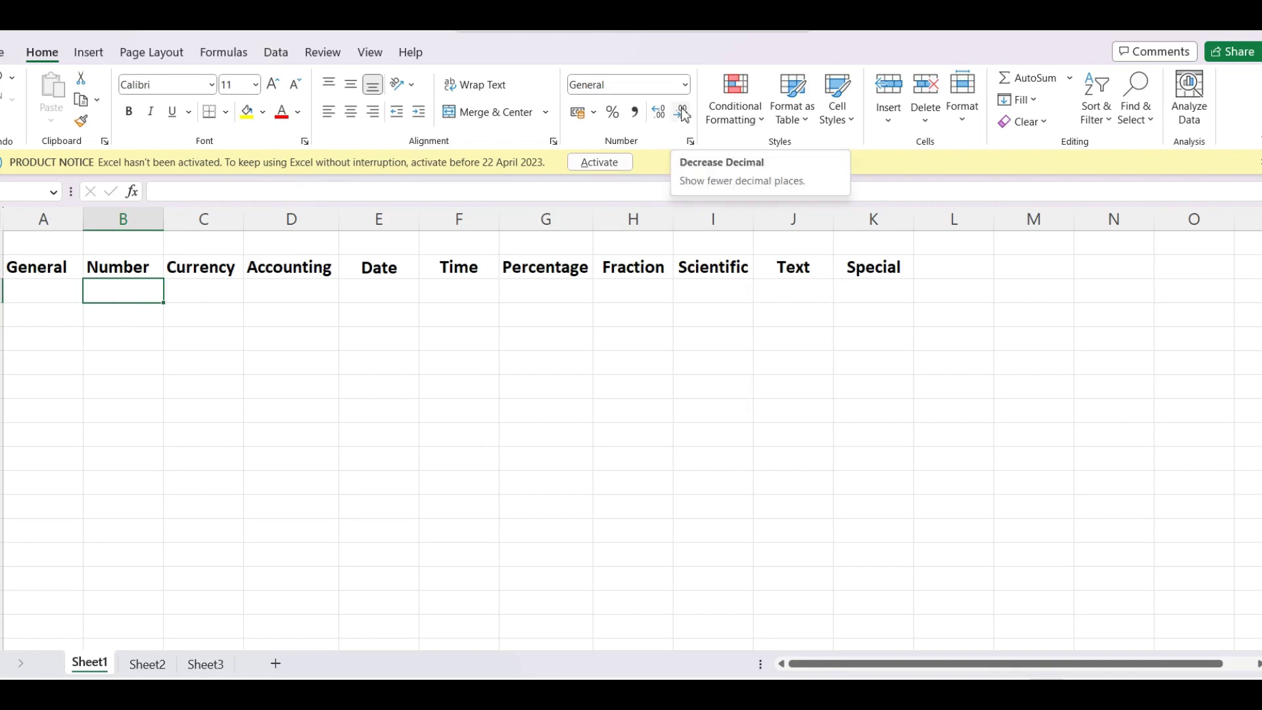
{"action": "left_click", "coordinate": [685, 84]}
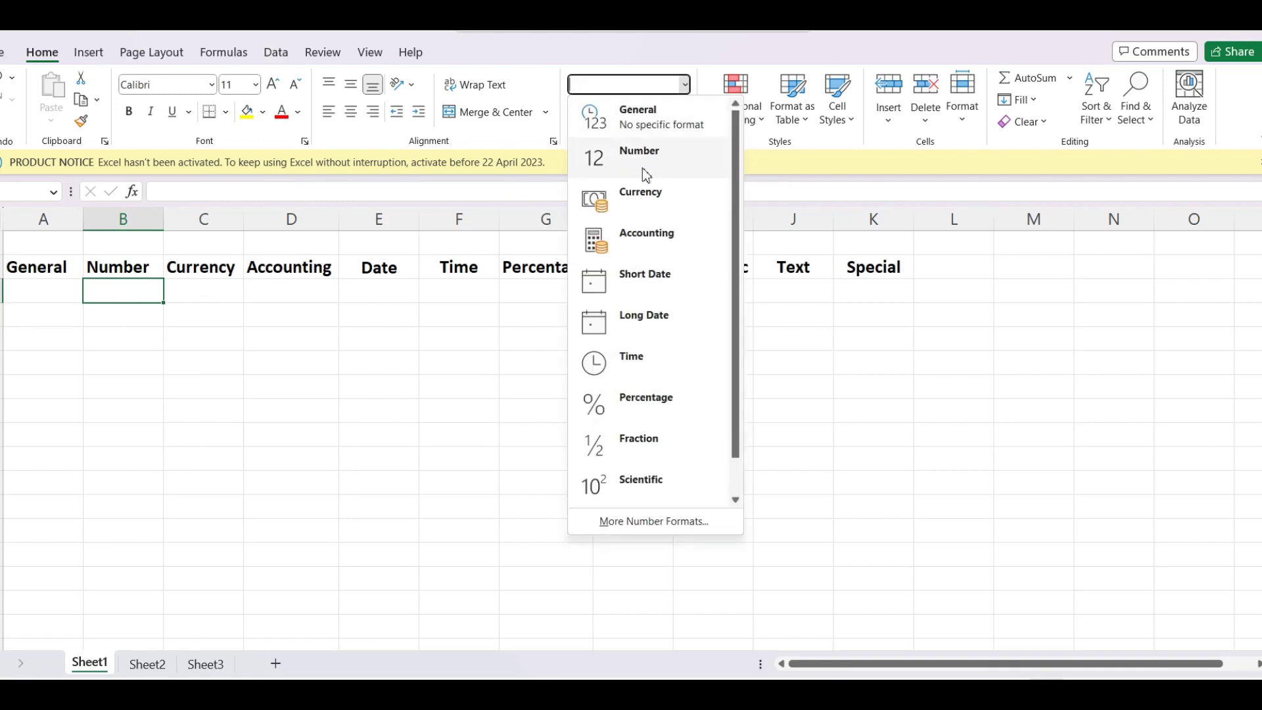
{"action": "left_click", "coordinate": [219, 287]}
{"action": "left_click", "coordinate": [217, 290]}
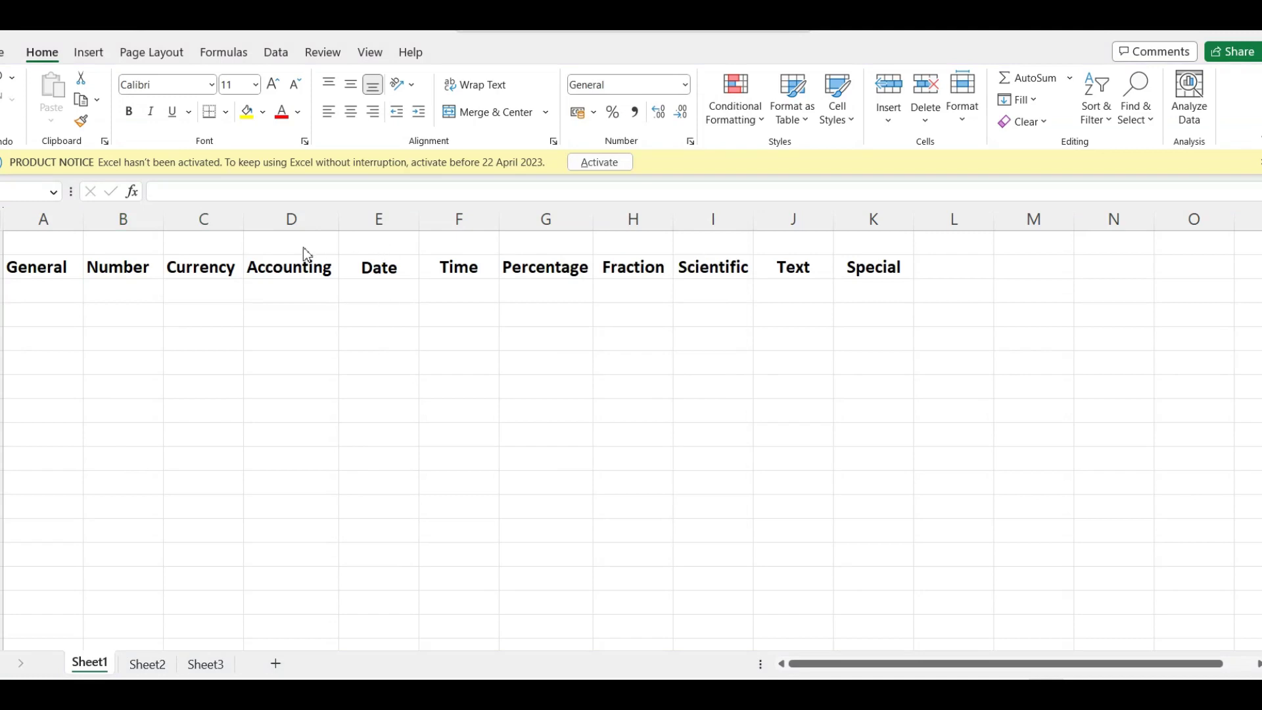
{"action": "left_click", "coordinate": [686, 89]}
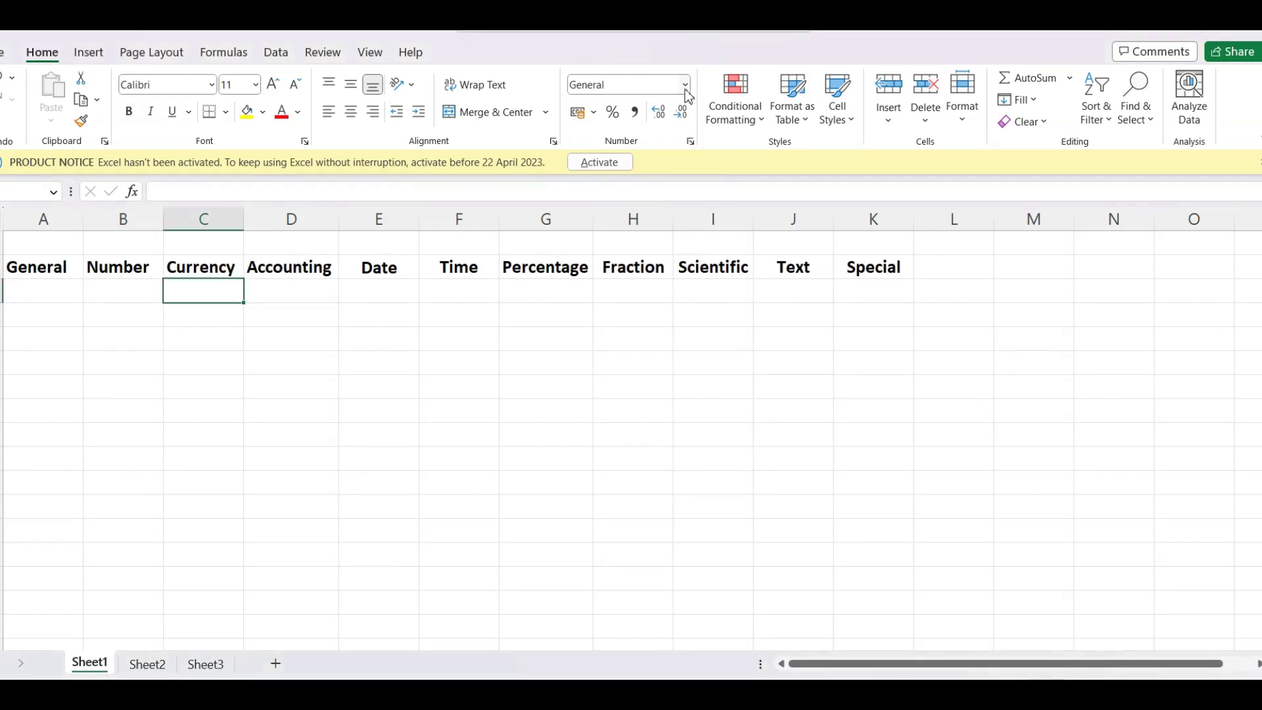
{"action": "left_click", "coordinate": [319, 309]}
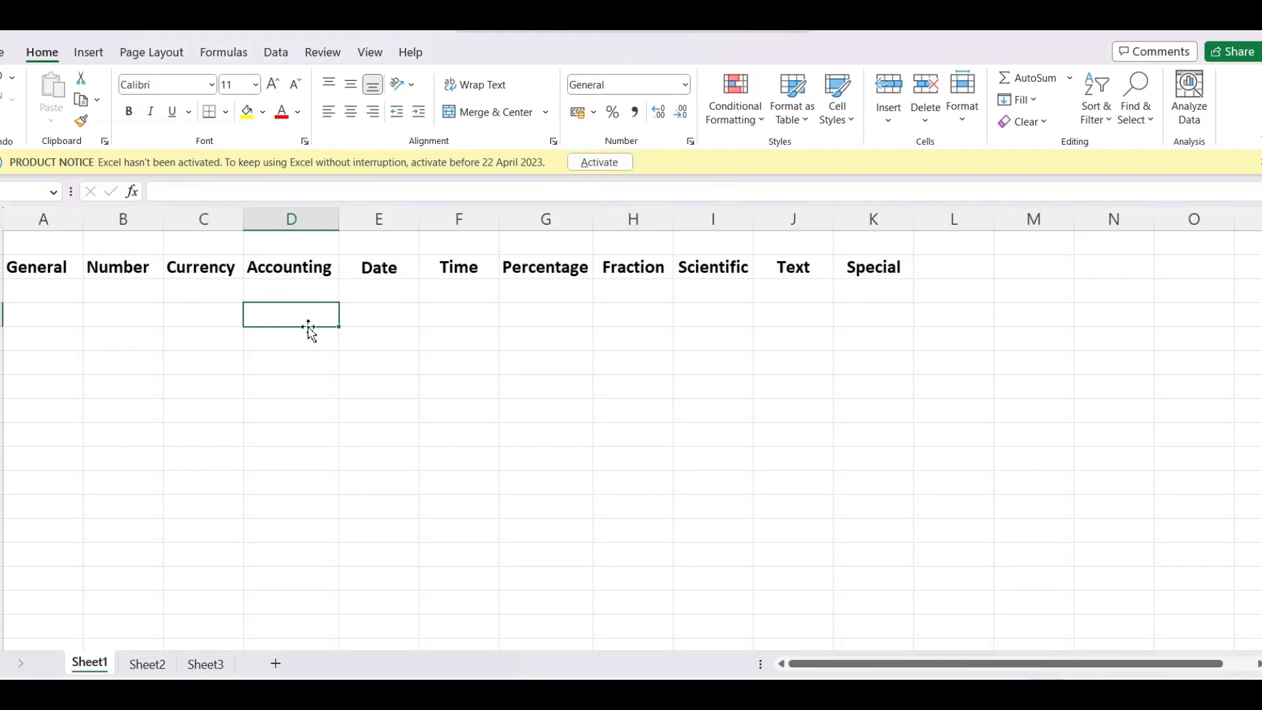
{"action": "left_click", "coordinate": [318, 292]}
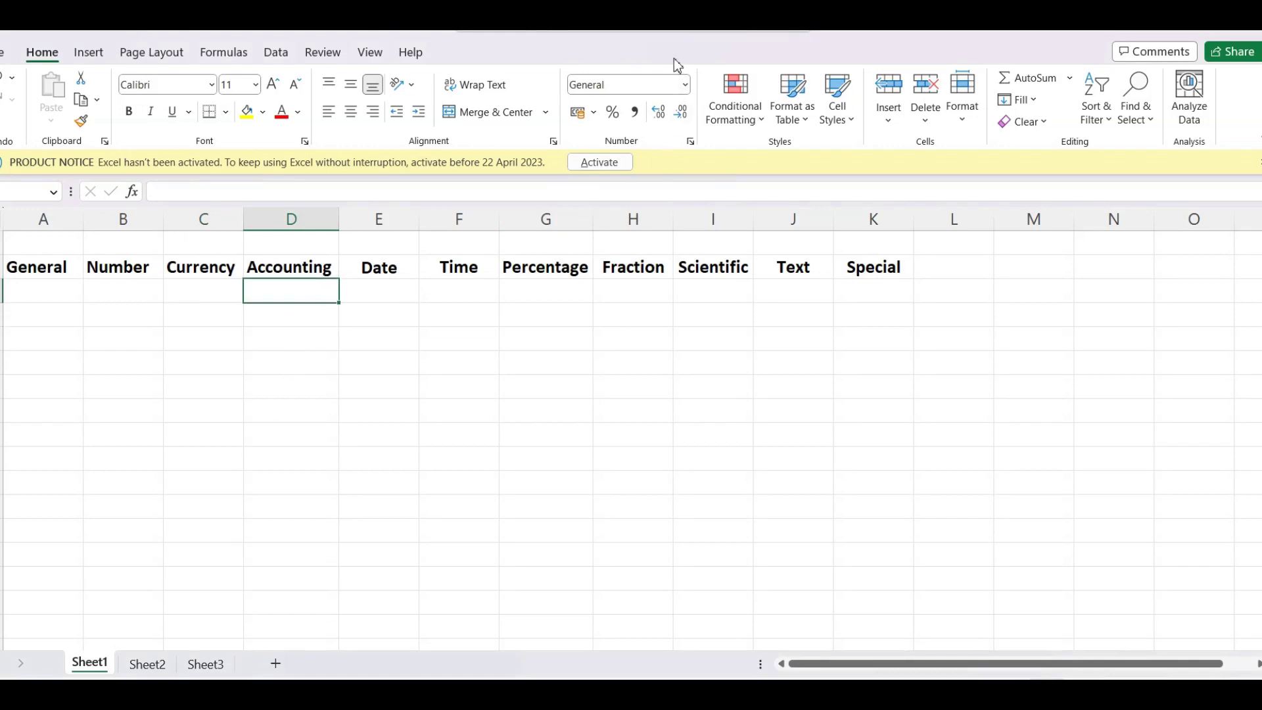
{"action": "left_click", "coordinate": [685, 84]}
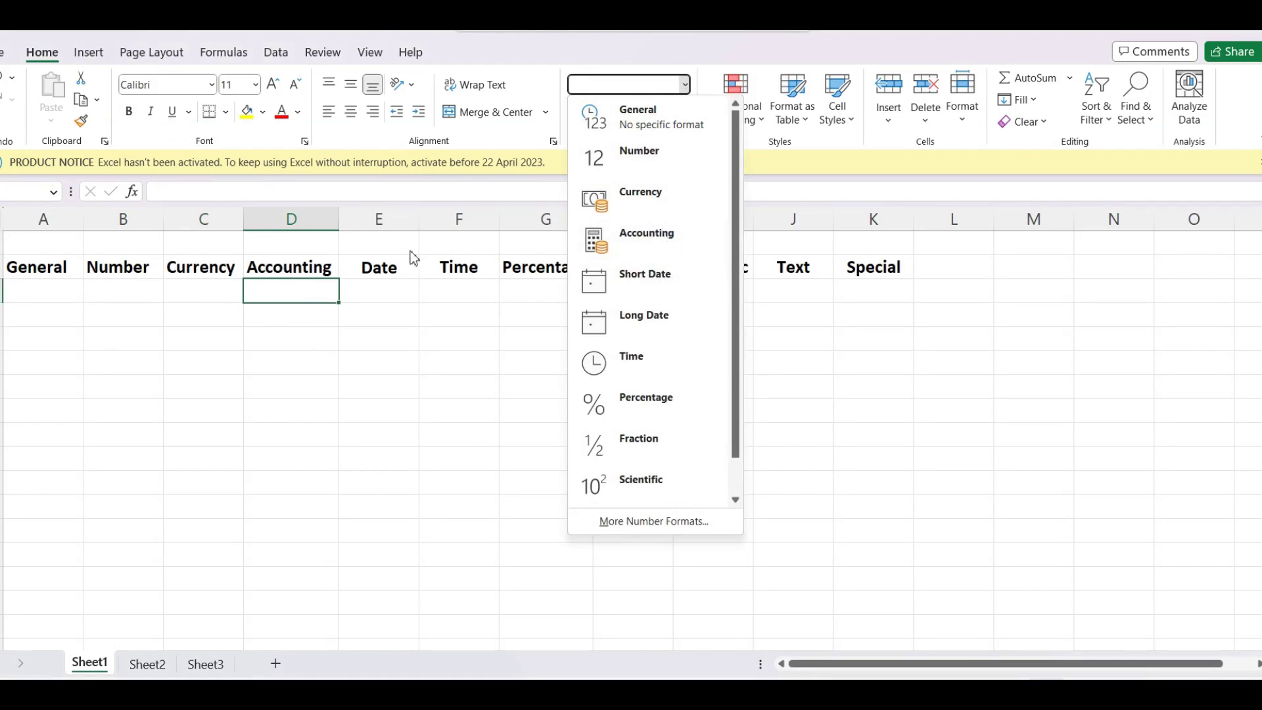
{"action": "left_click", "coordinate": [396, 299]}
{"action": "left_click_drag", "start_coordinate": [465, 302], "coordinate": [463, 315]}
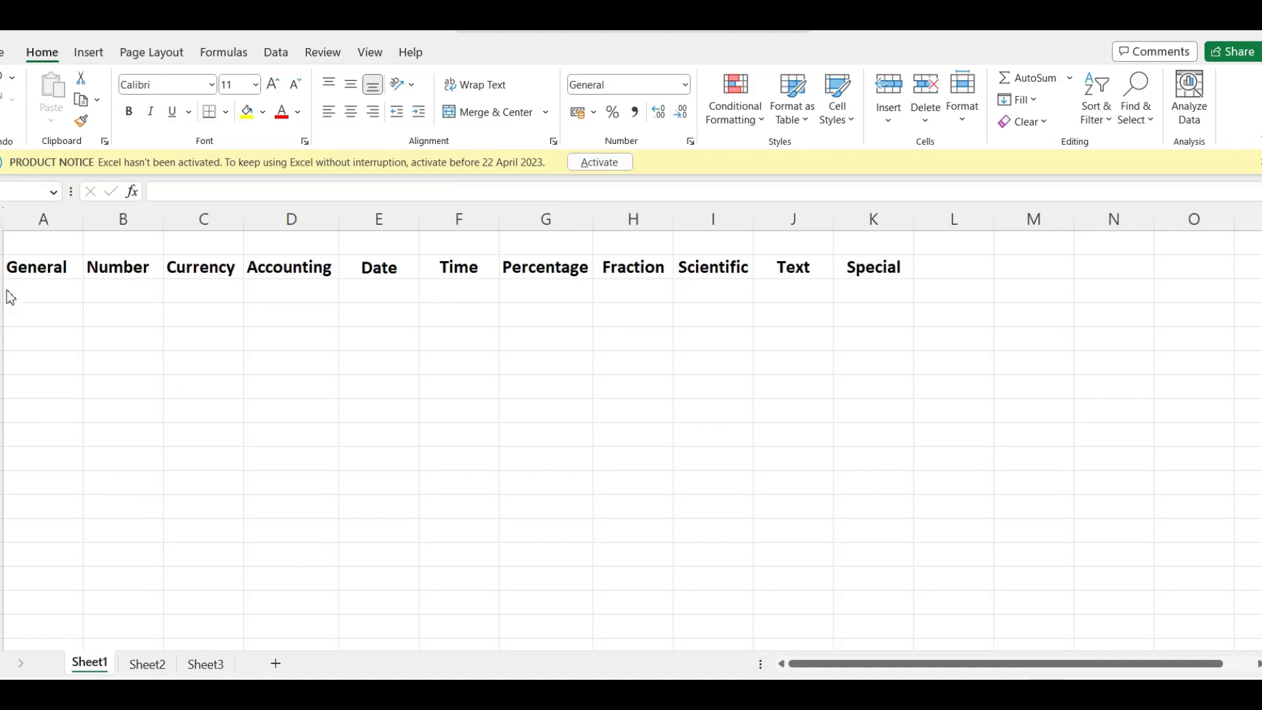
Enter 20% in the first cell under the General heading to test its automatic formatting, and clear the entry.
{"action": "left_click", "coordinate": [44, 286]}
{"action": "left_click", "coordinate": [43, 286]}
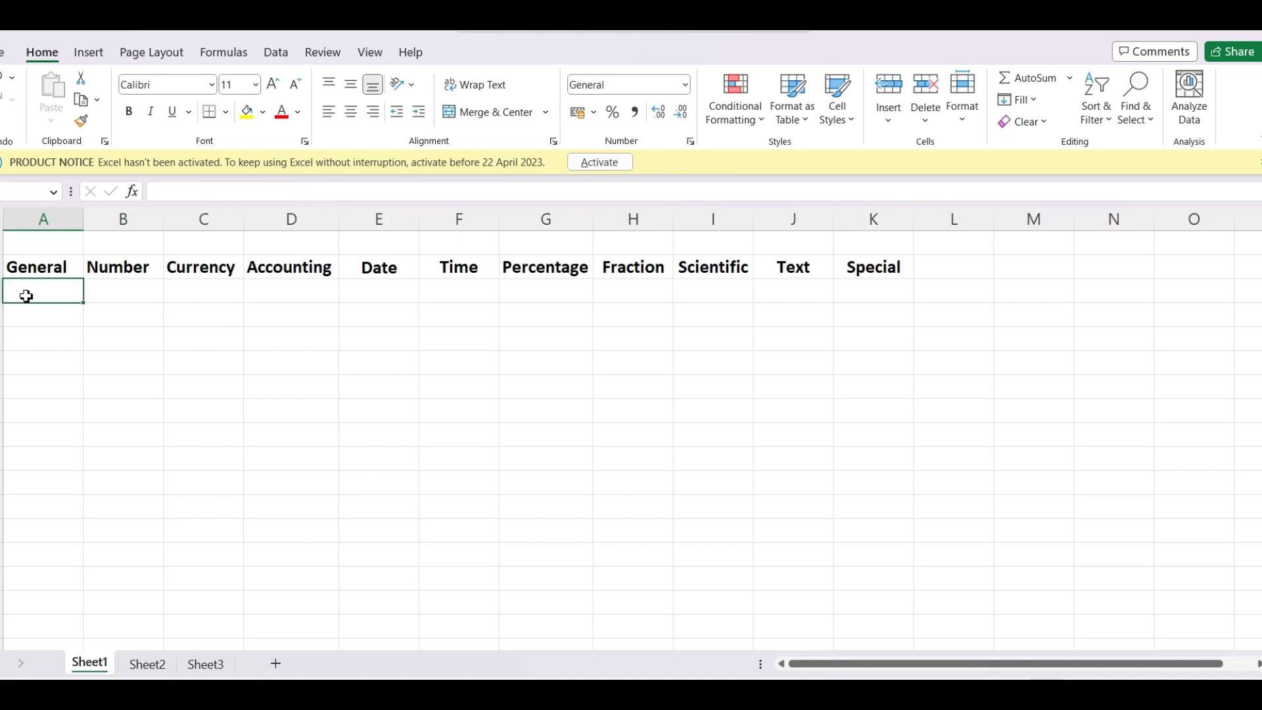
{"action": "type", "text": "2"}
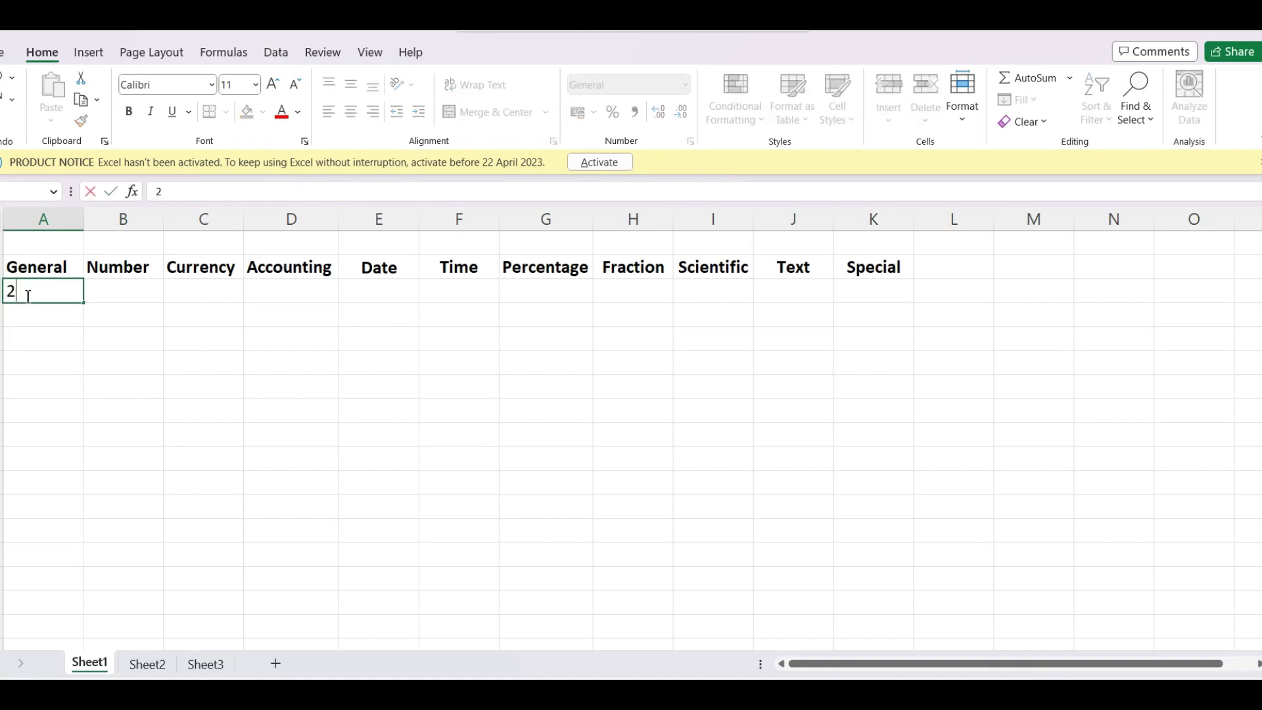
{"action": "type", "text": "0"}
{"action": "type", "text": "%"}
{"action": "left_click", "coordinate": [37, 310]}
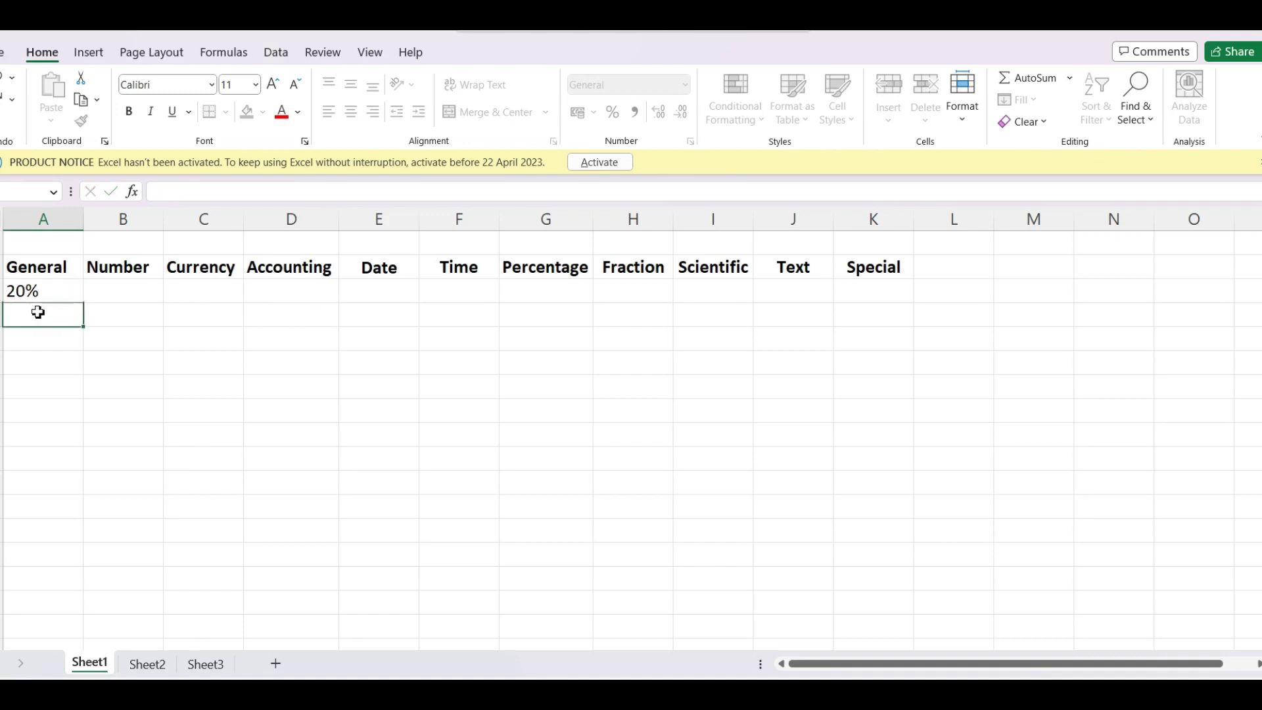
{"action": "left_click", "coordinate": [56, 291]}
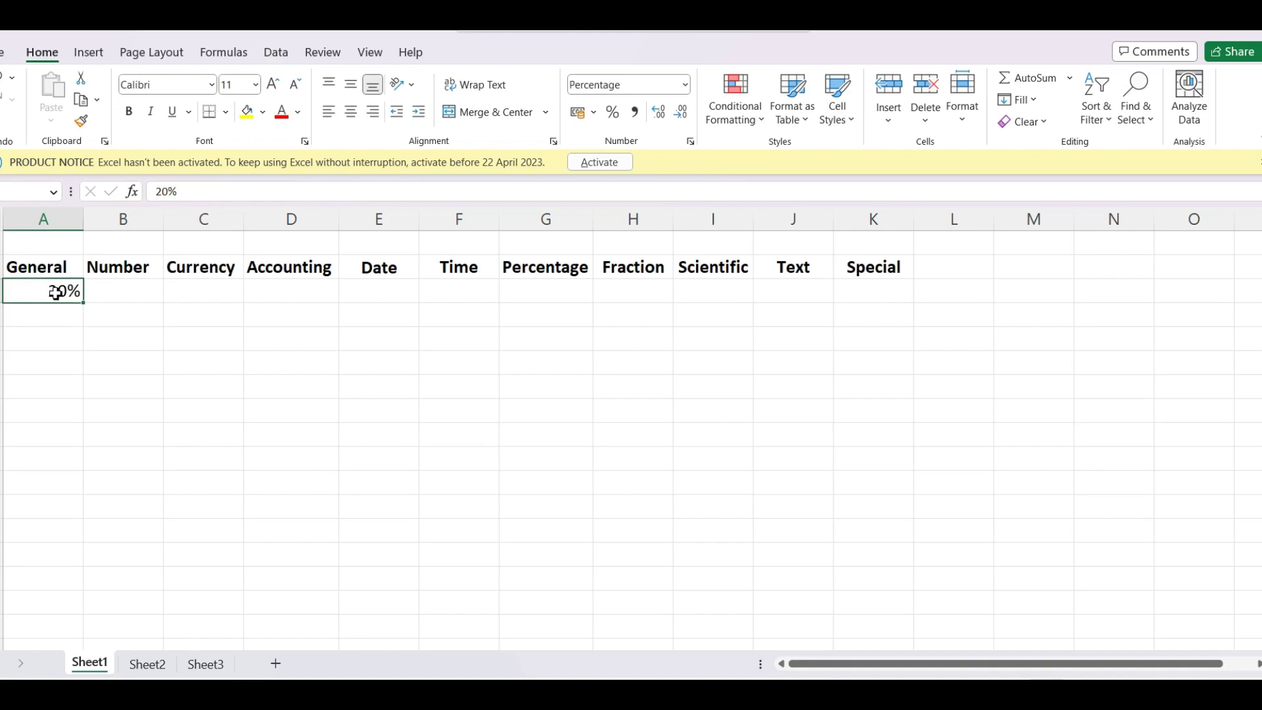
{"action": "key", "text": "Delete"}
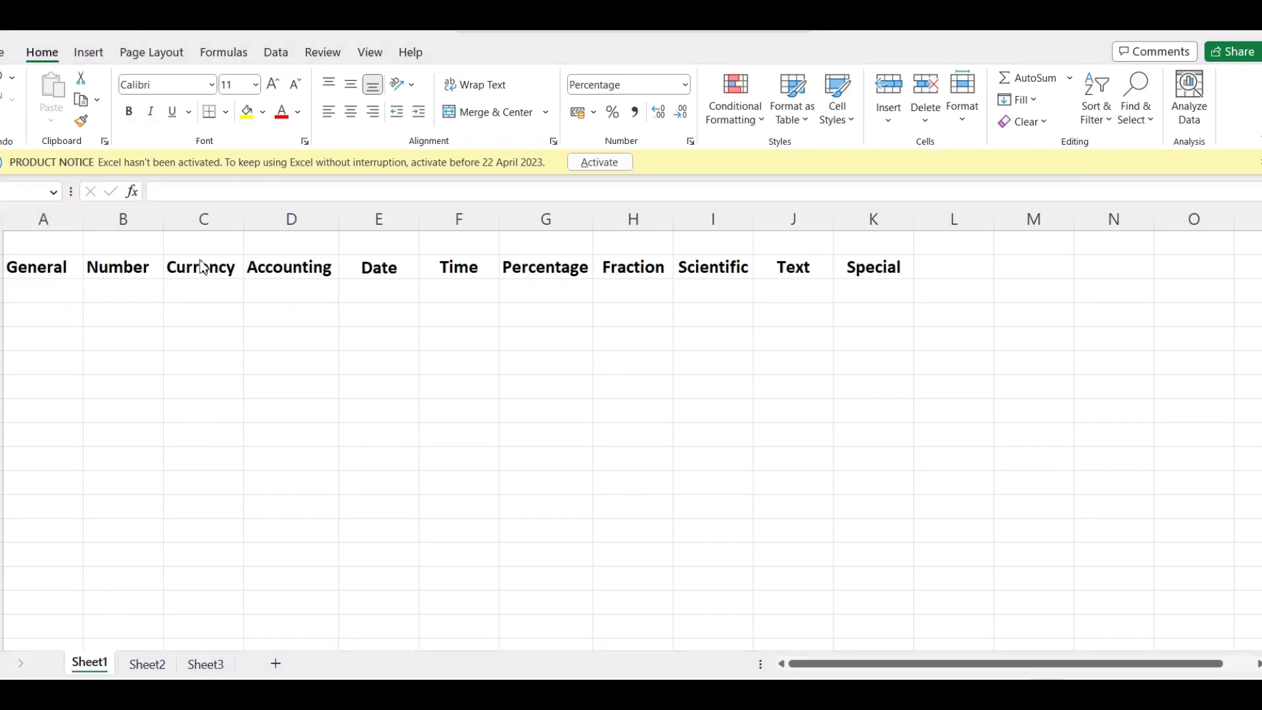
Enter the values 1234, 2345, -3456 and 4567 in consecutive cells under the Number heading.
{"action": "left_click", "coordinate": [133, 282]}
{"action": "left_click", "coordinate": [132, 283]}
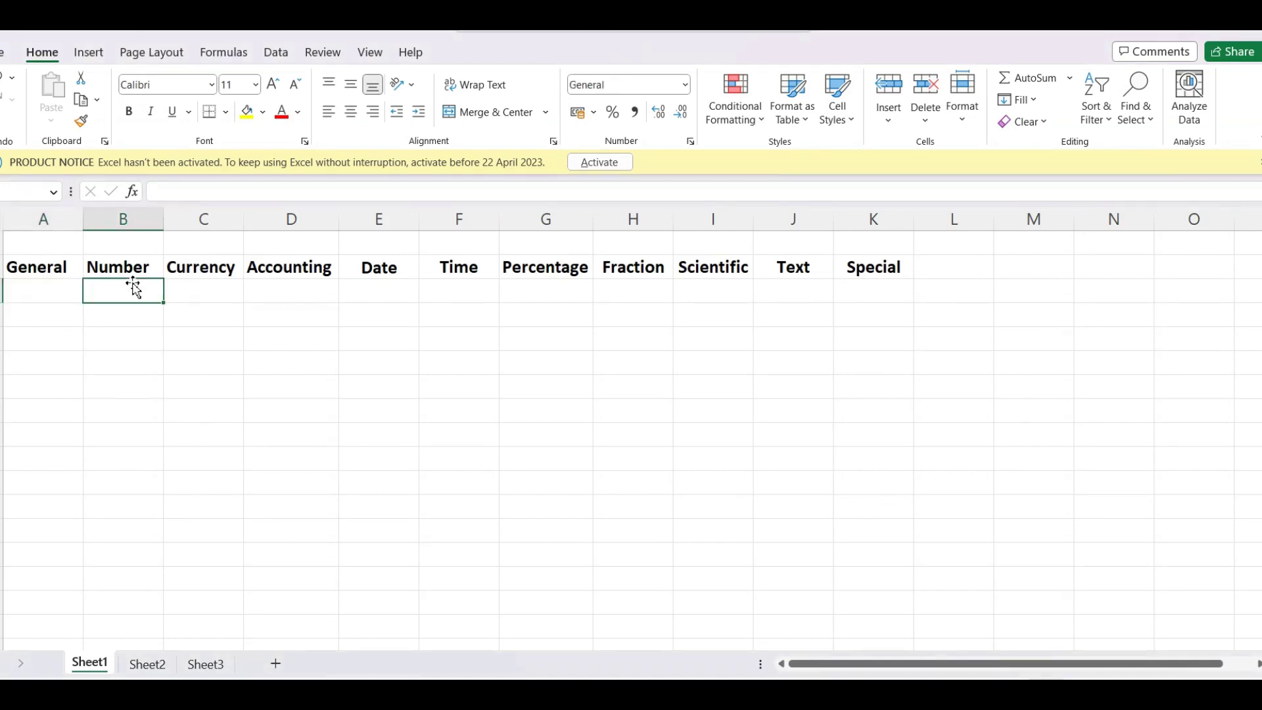
{"action": "left_click", "coordinate": [161, 266]}
{"action": "left_click", "coordinate": [155, 296]}
{"action": "left_click", "coordinate": [687, 87]}
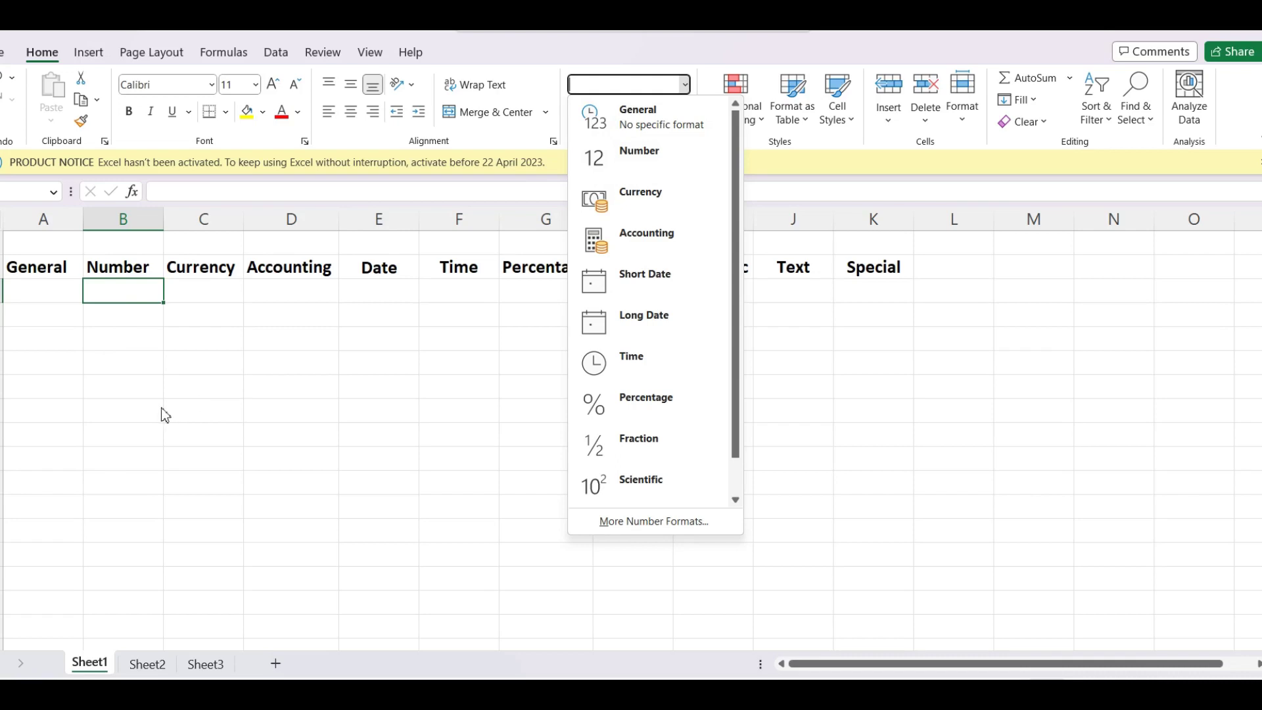
{"action": "left_click", "coordinate": [142, 404]}
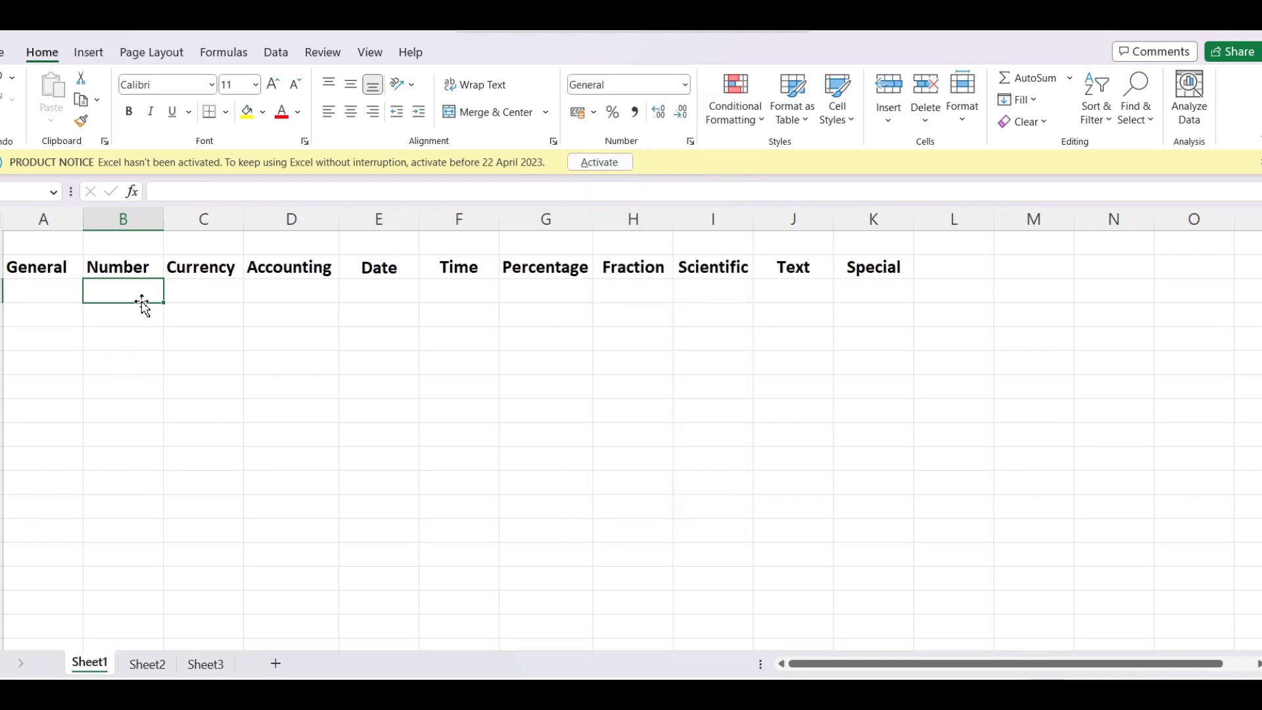
{"action": "type", "text": "1234"}
{"action": "key", "text": "Return"}
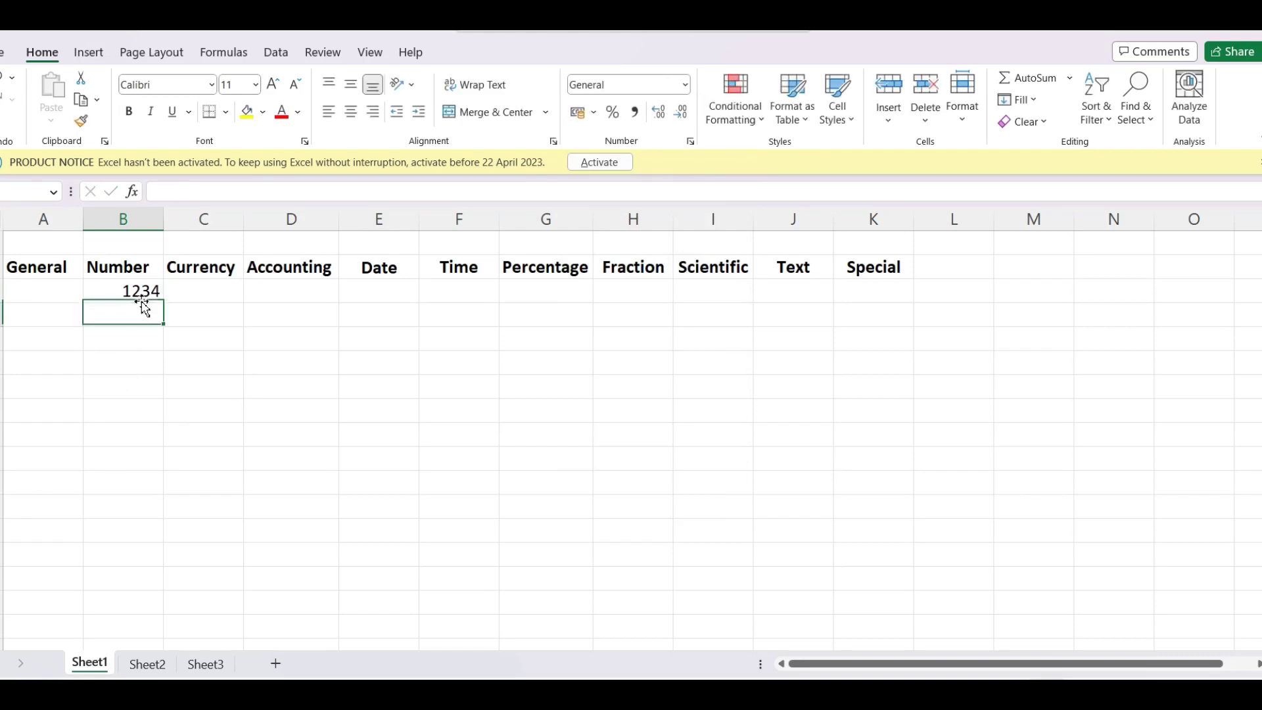
{"action": "type", "text": "2345"}
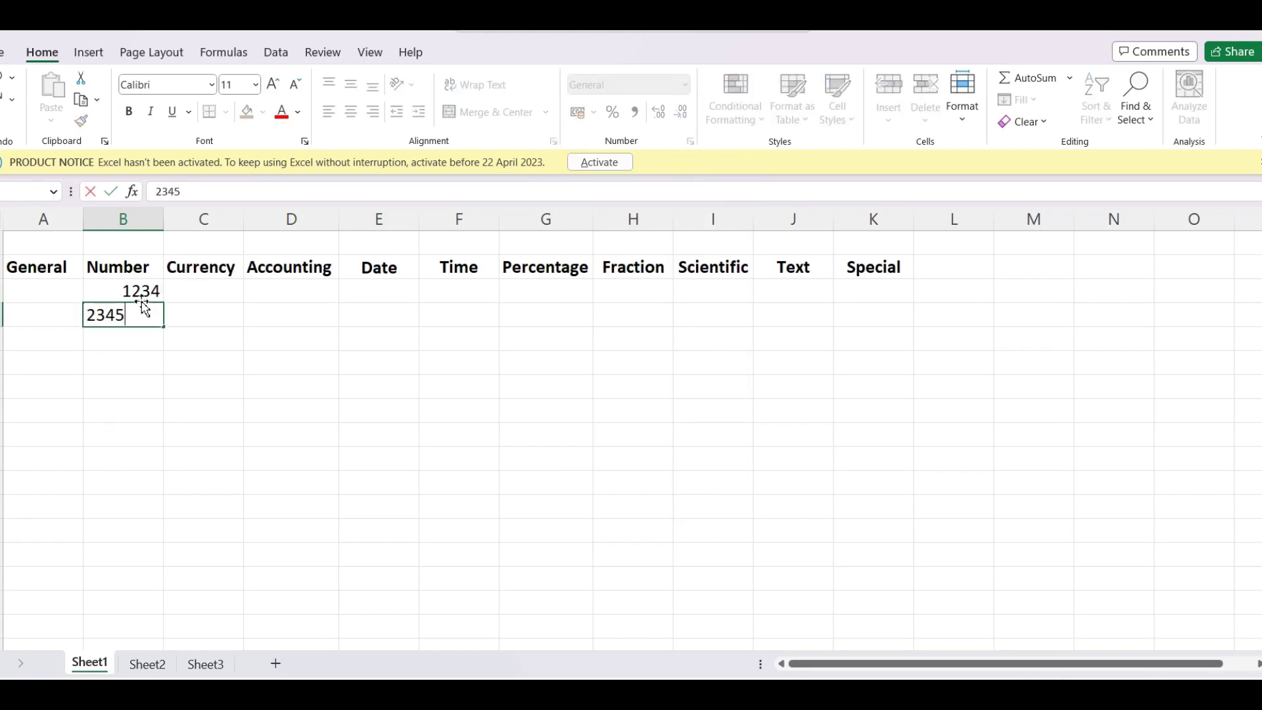
{"action": "key", "text": "Return"}
{"action": "type", "text": "-3456"}
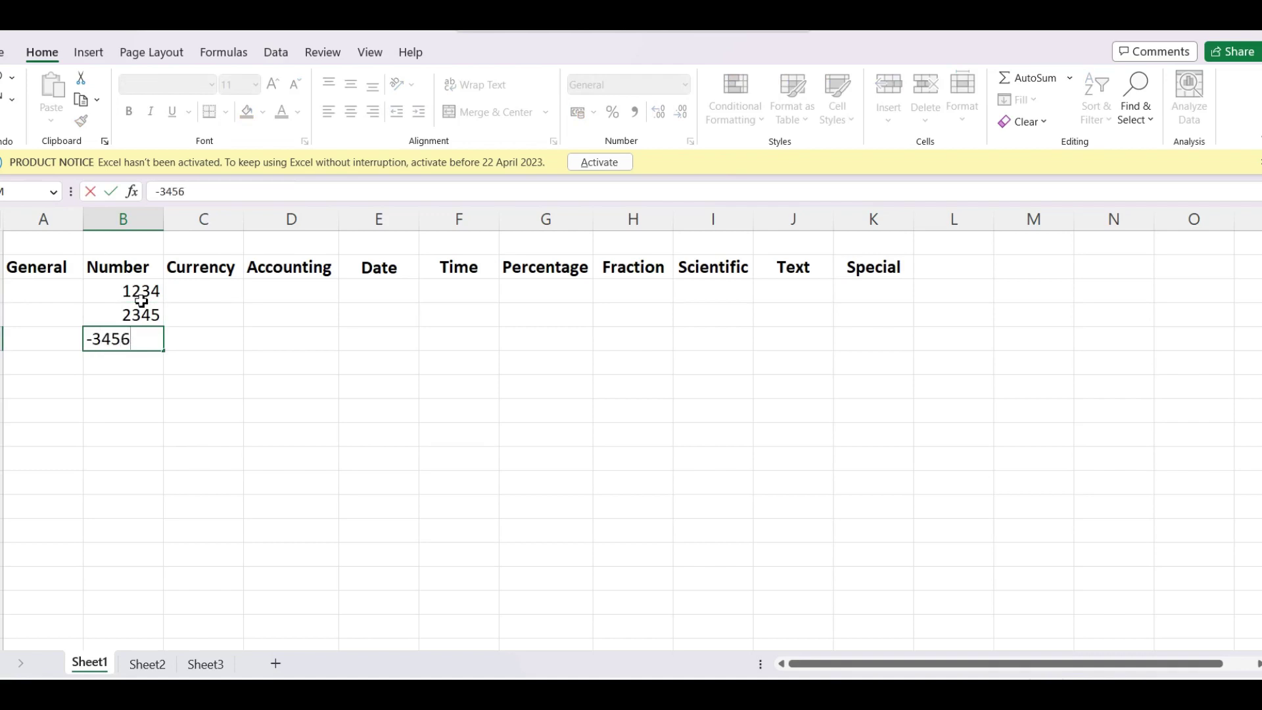
{"action": "key", "text": "Return"}
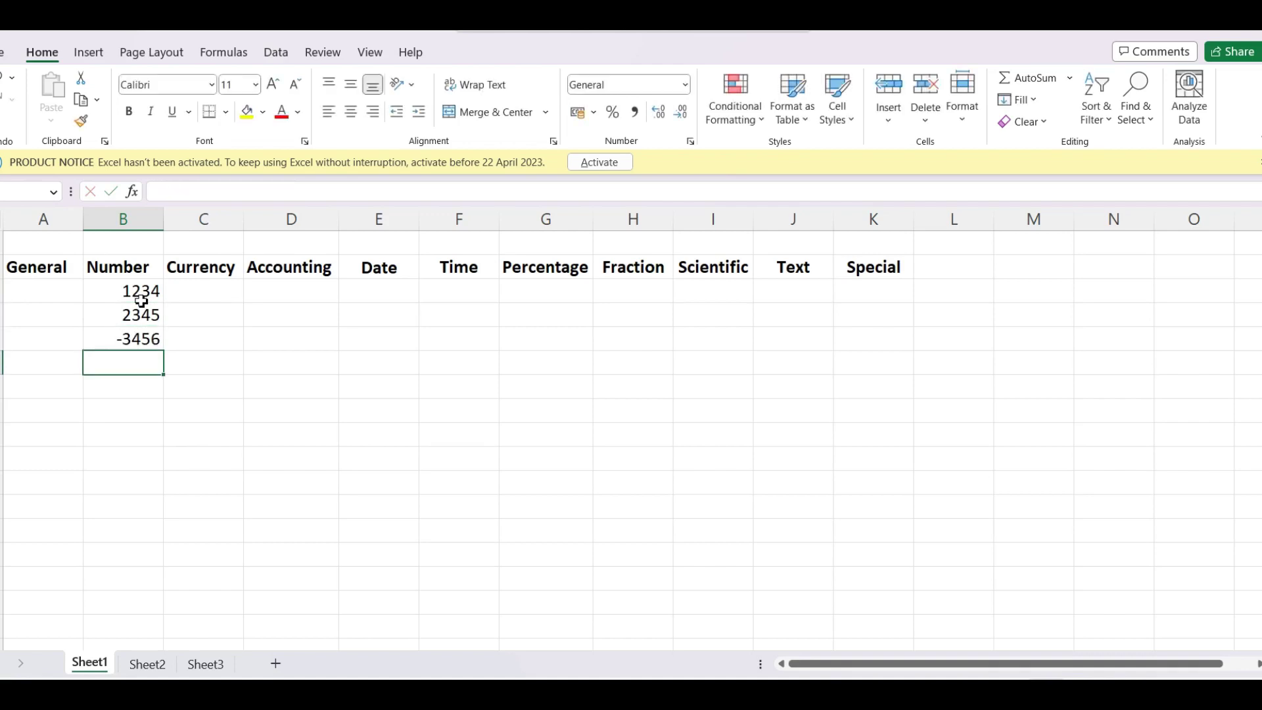
{"action": "type", "text": "456"}
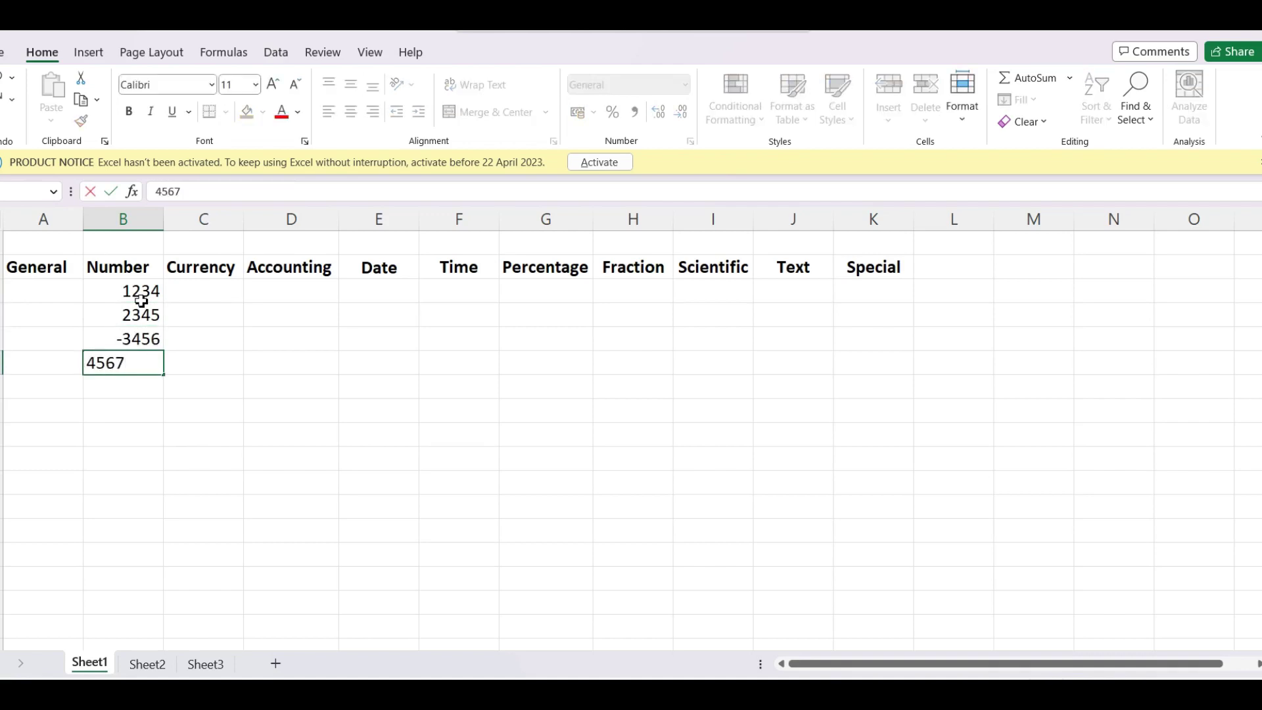
{"action": "type", "text": "7"}
{"action": "key", "text": "Return"}
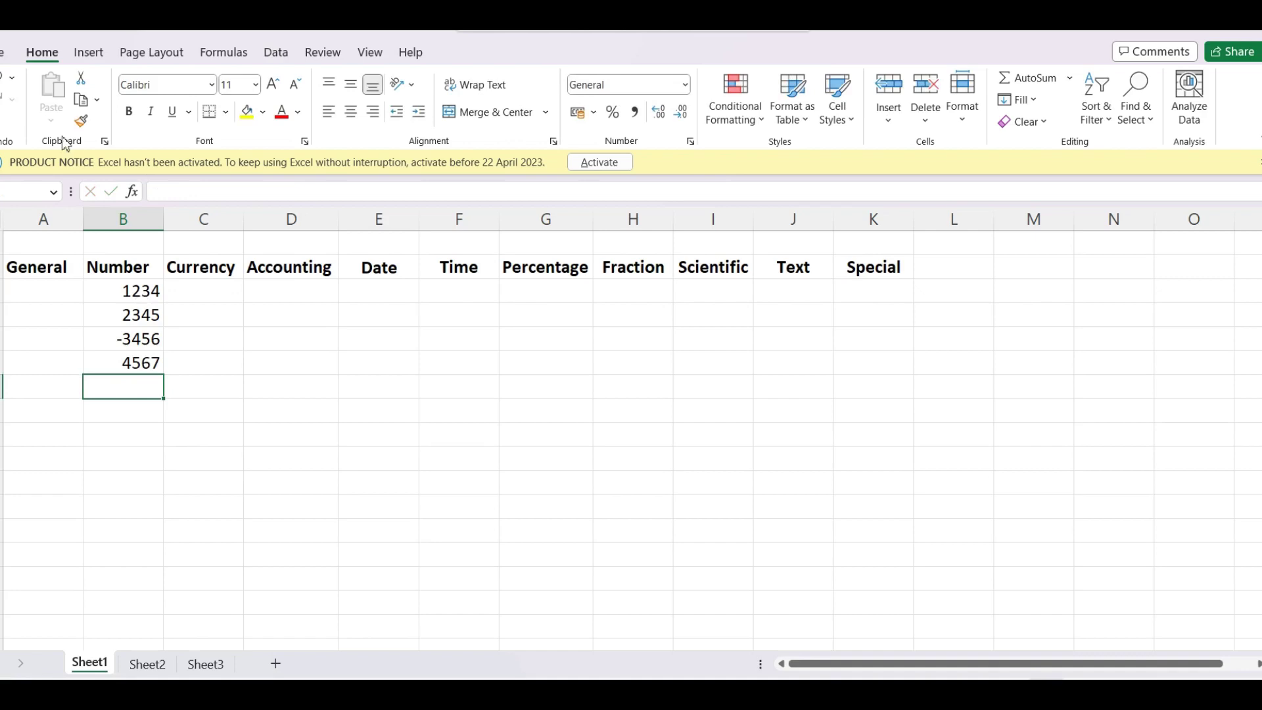
Format the four values under the Number heading as Number with 0 decimal places, 1000 separator and red negatives without a minus sign.
{"action": "left_click_drag", "start_coordinate": [46, 483], "coordinate": [56, 507]}
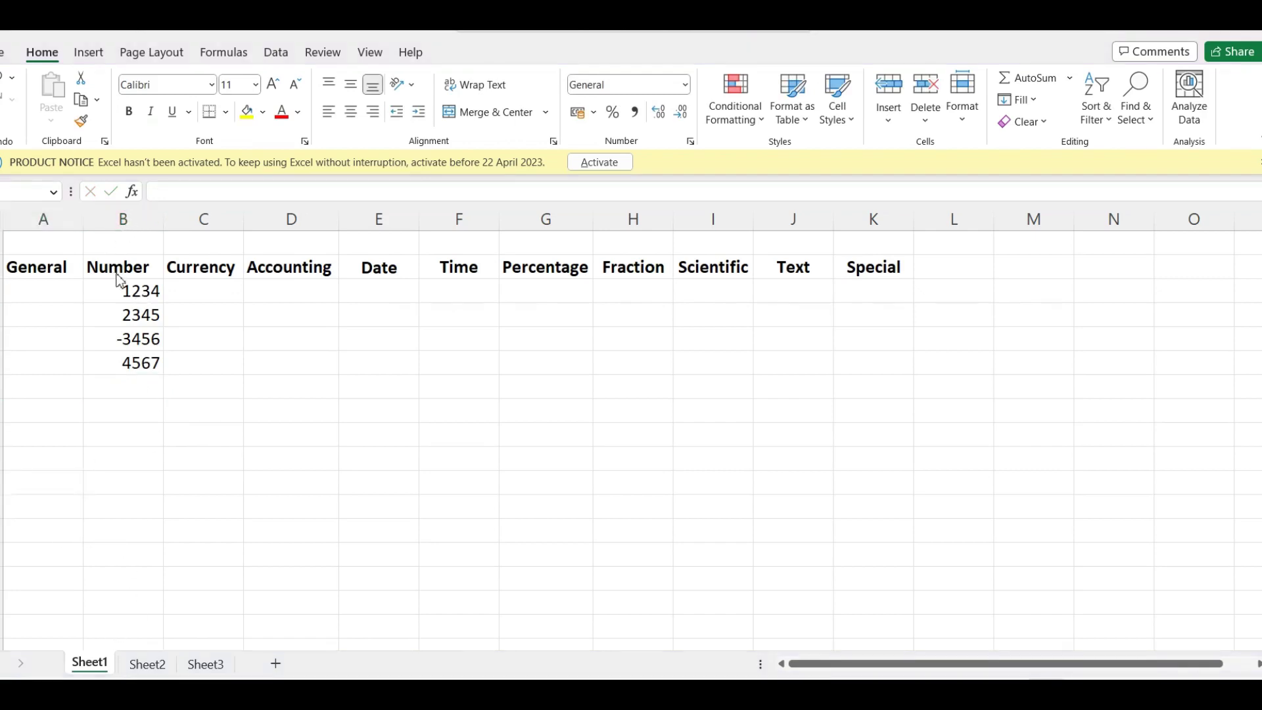
{"action": "left_click", "coordinate": [146, 292]}
{"action": "left_click_drag", "start_coordinate": [146, 292], "coordinate": [151, 363]}
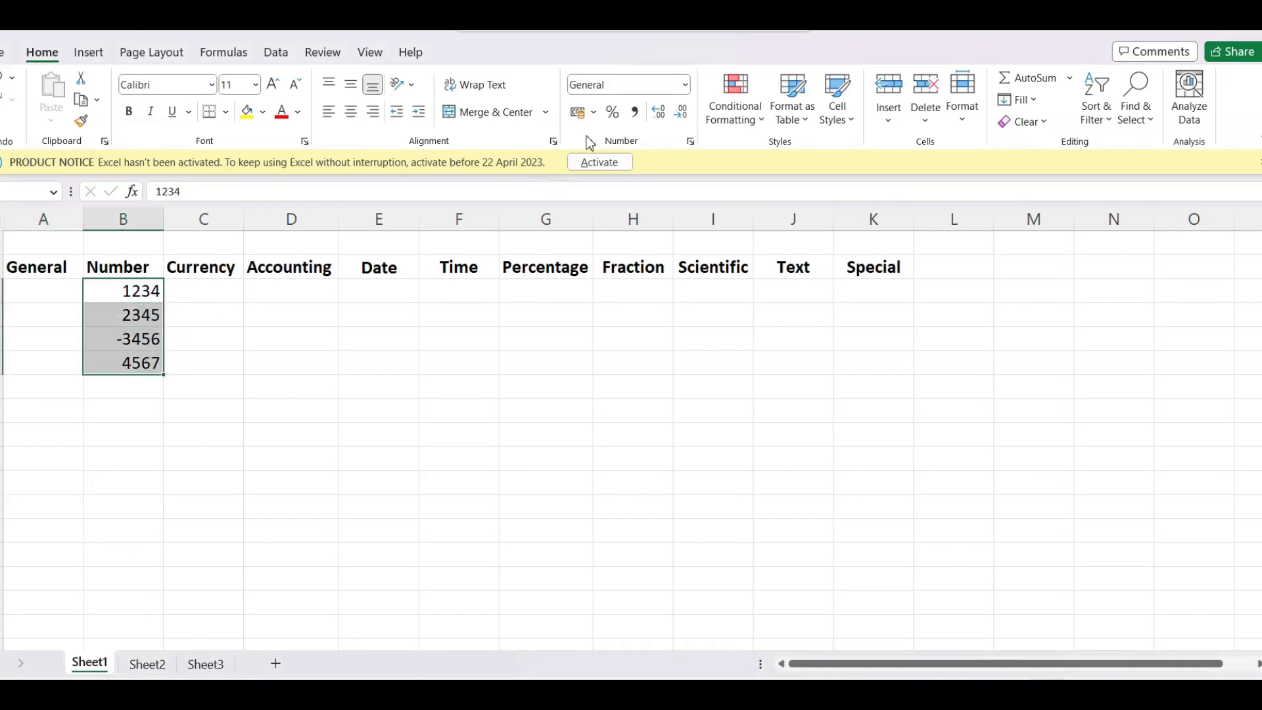
{"action": "left_click", "coordinate": [686, 85]}
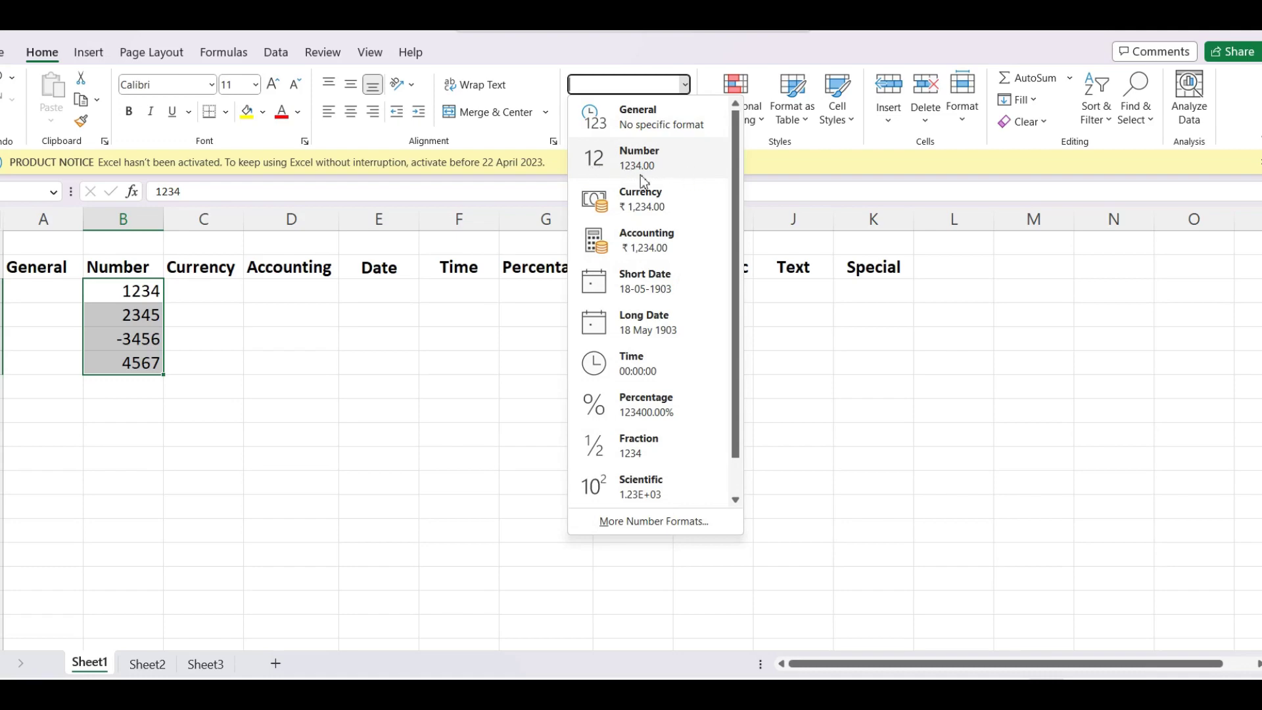
{"action": "left_click", "coordinate": [624, 523]}
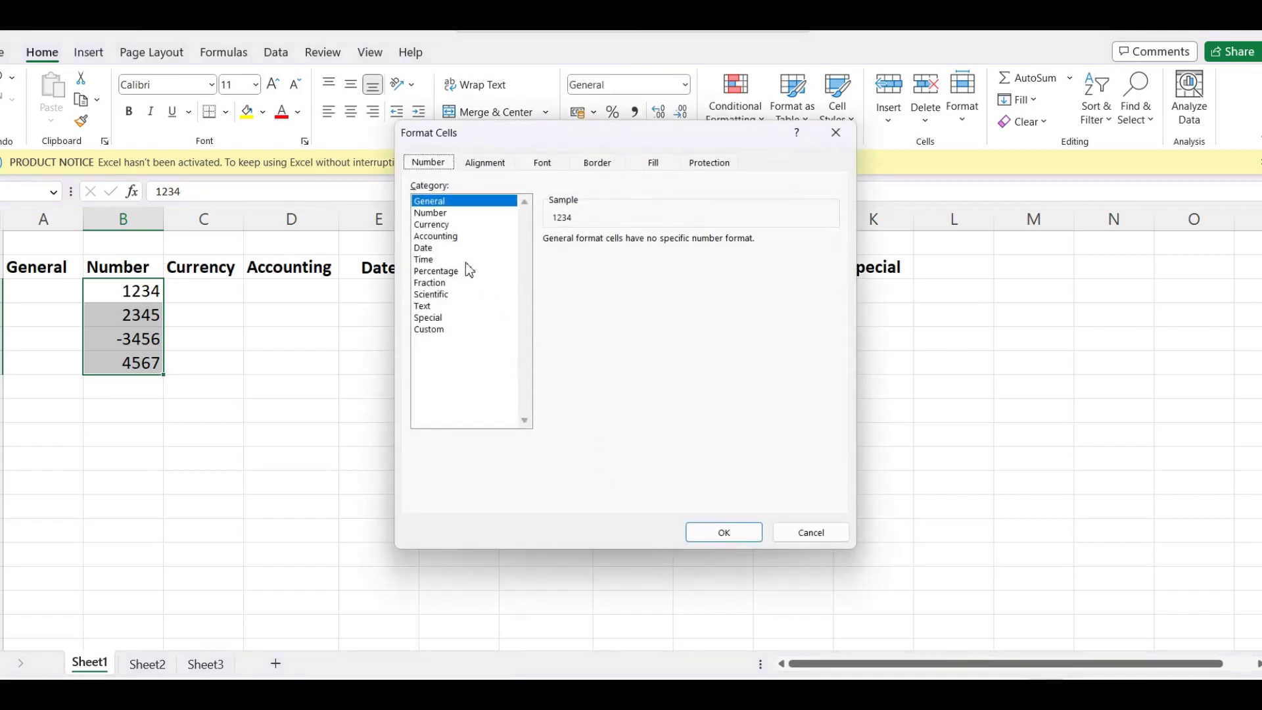
{"action": "left_click", "coordinate": [457, 213]}
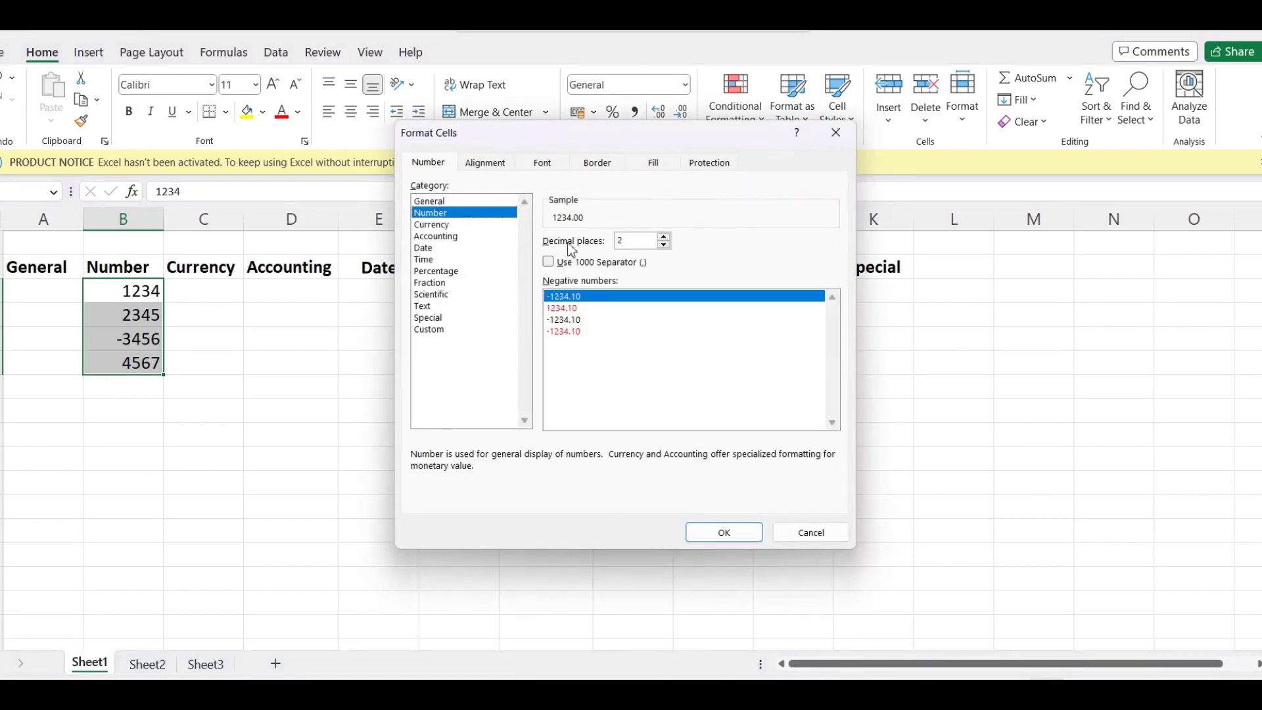
{"action": "double_click", "coordinate": [664, 245]}
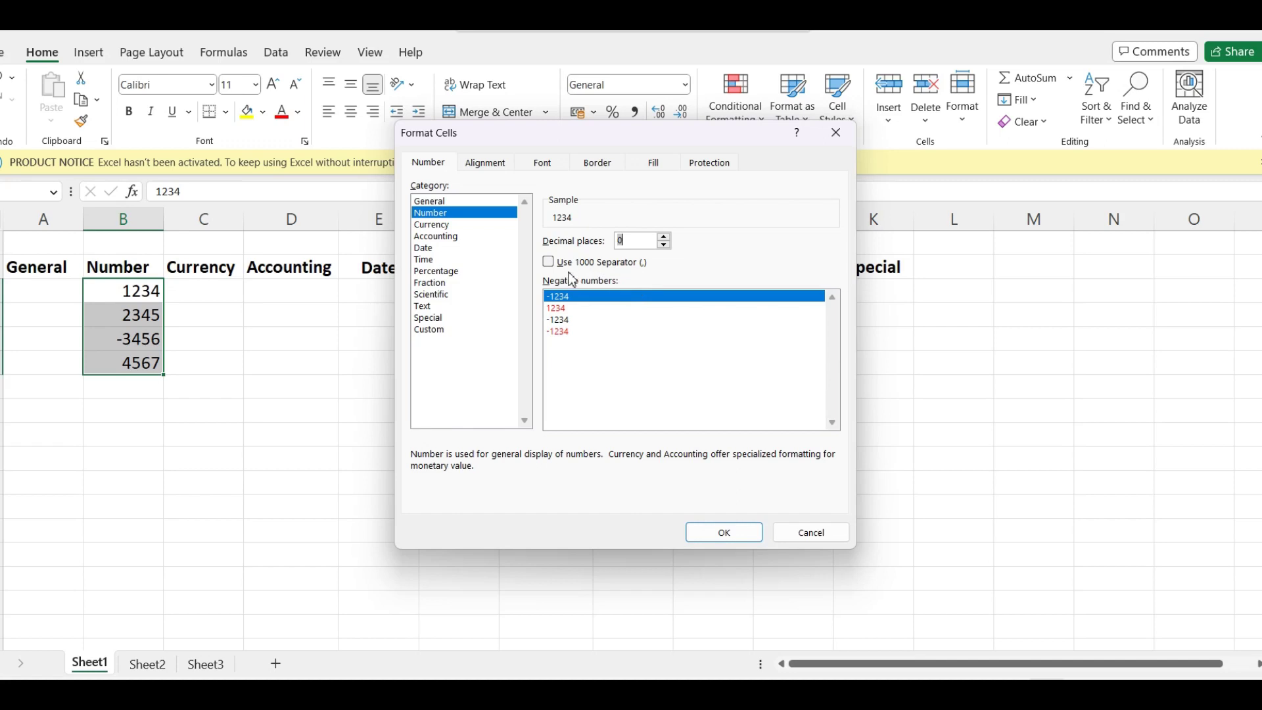
{"action": "left_click", "coordinate": [549, 265]}
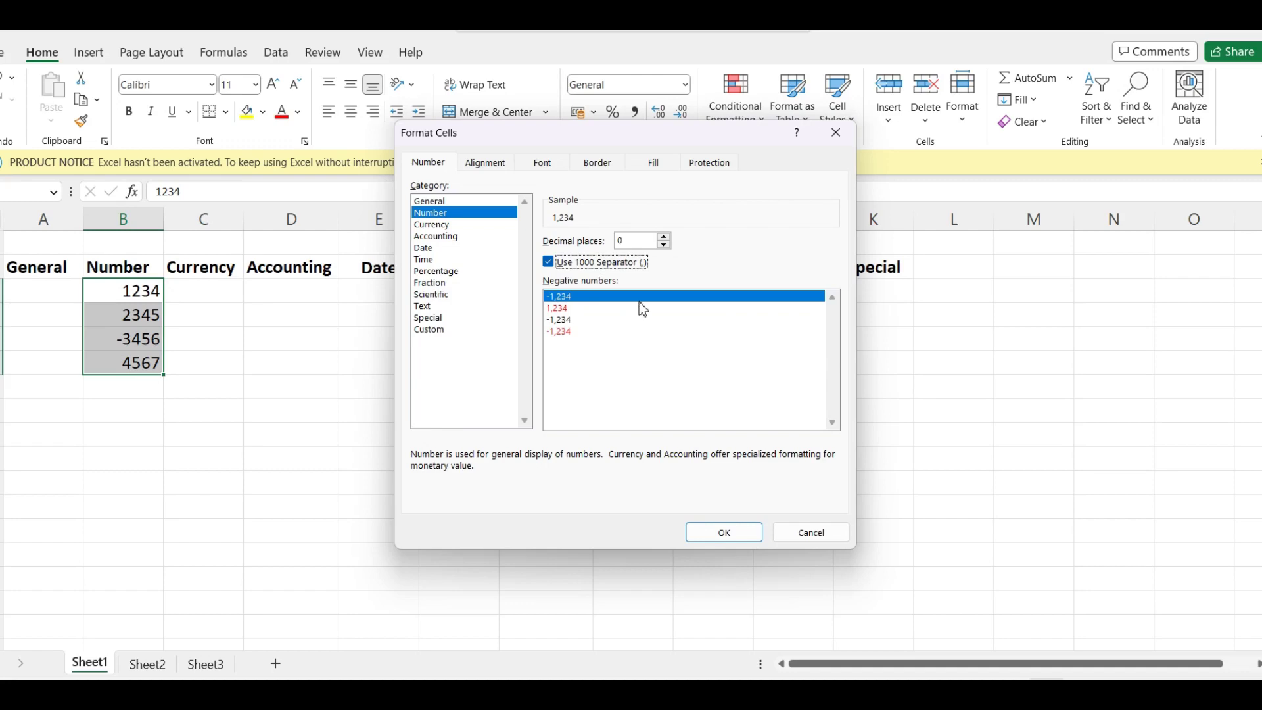
{"action": "left_click", "coordinate": [565, 308]}
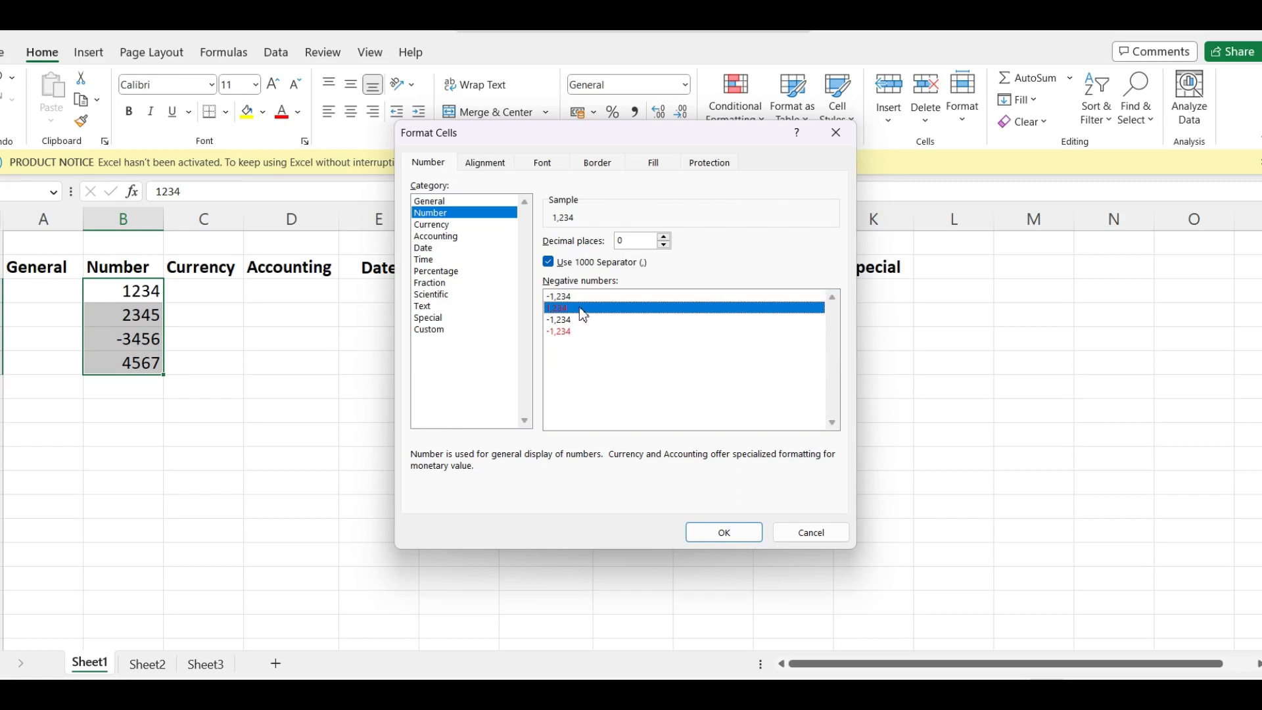
{"action": "left_click", "coordinate": [728, 532]}
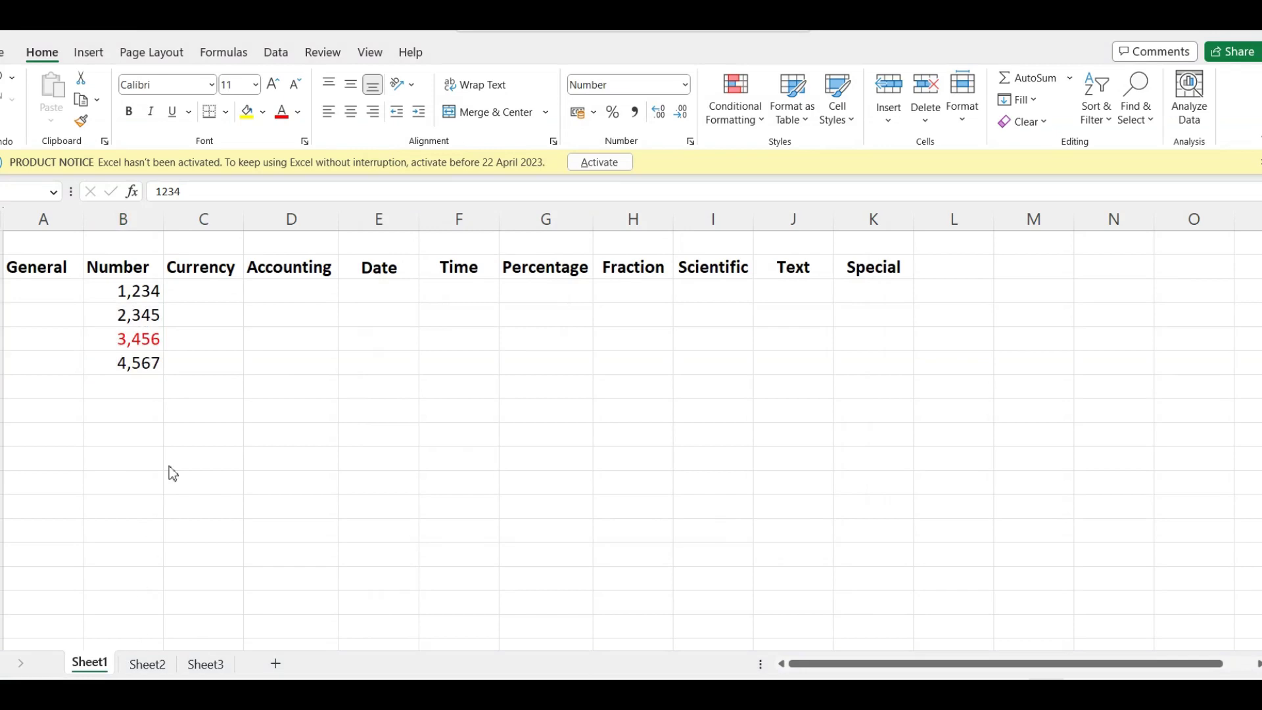
Set the four values under the Number heading to show 2 decimal places.
{"action": "left_click", "coordinate": [144, 287]}
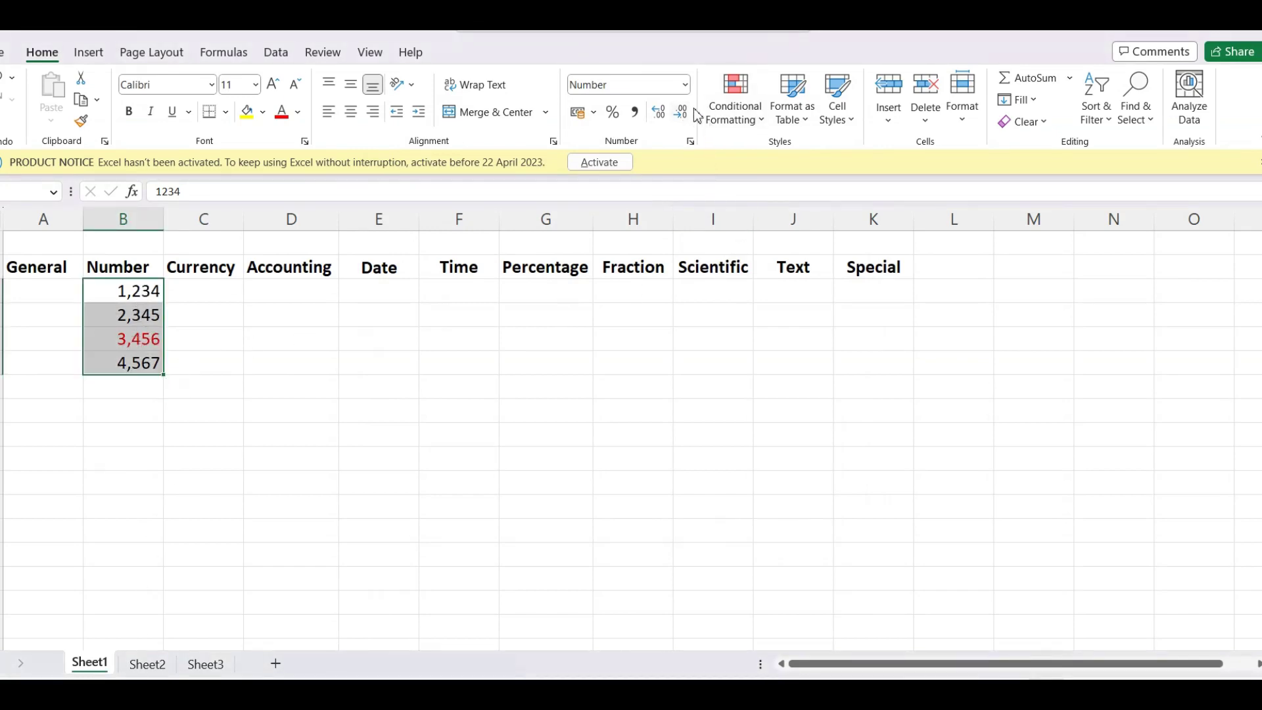
{"action": "left_click", "coordinate": [684, 86]}
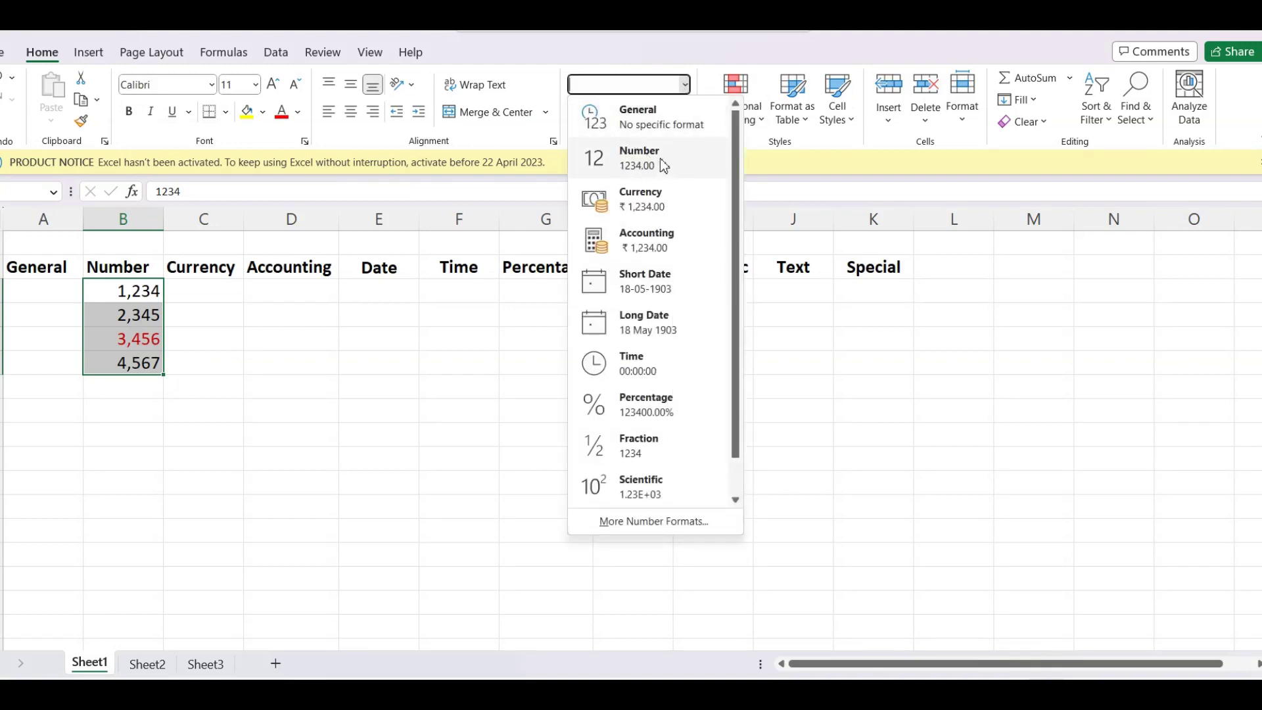
{"action": "left_click", "coordinate": [620, 527]}
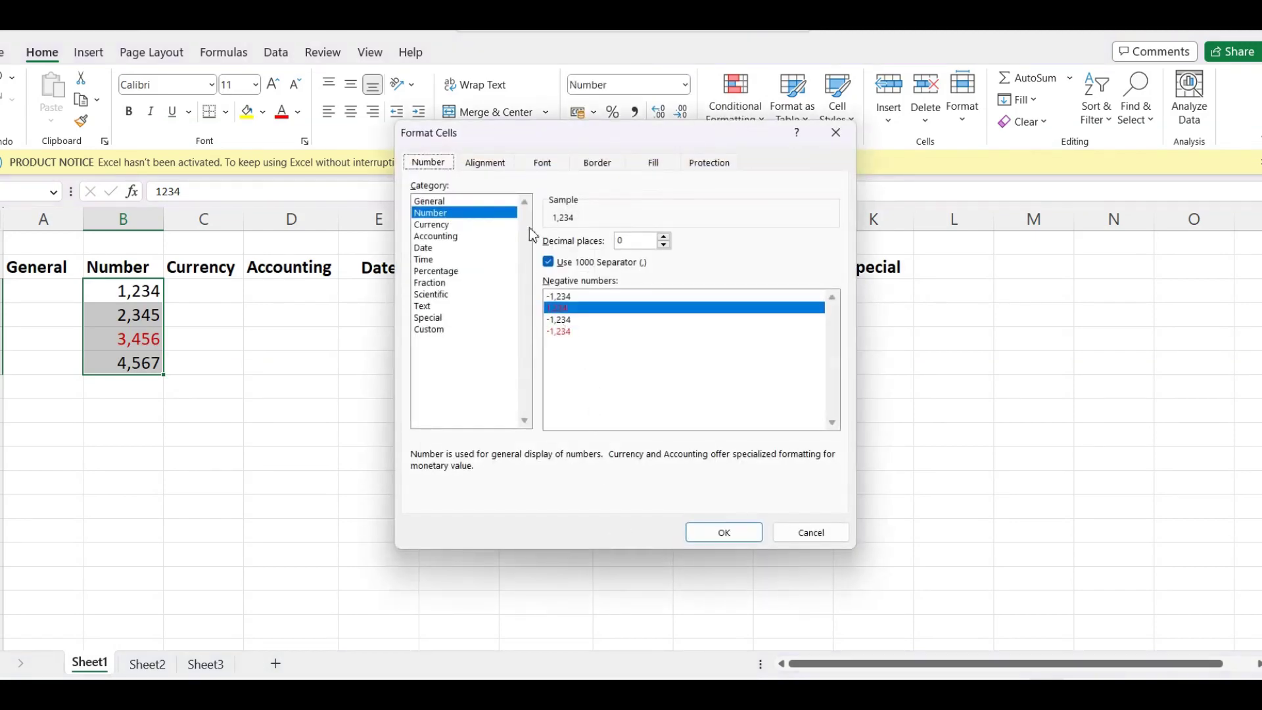
{"action": "left_click", "coordinate": [664, 245]}
{"action": "left_click", "coordinate": [664, 238]}
{"action": "left_click", "coordinate": [664, 237]}
{"action": "left_click", "coordinate": [724, 533]}
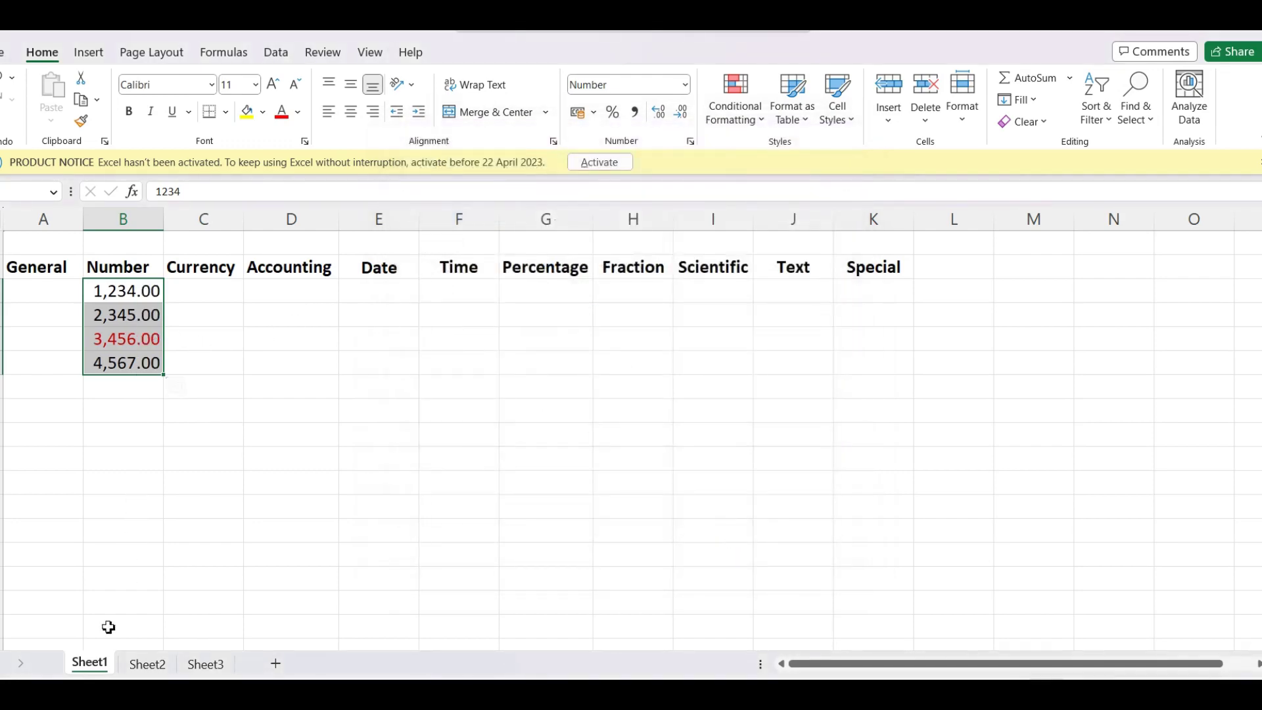
{"action": "left_click", "coordinate": [98, 696]}
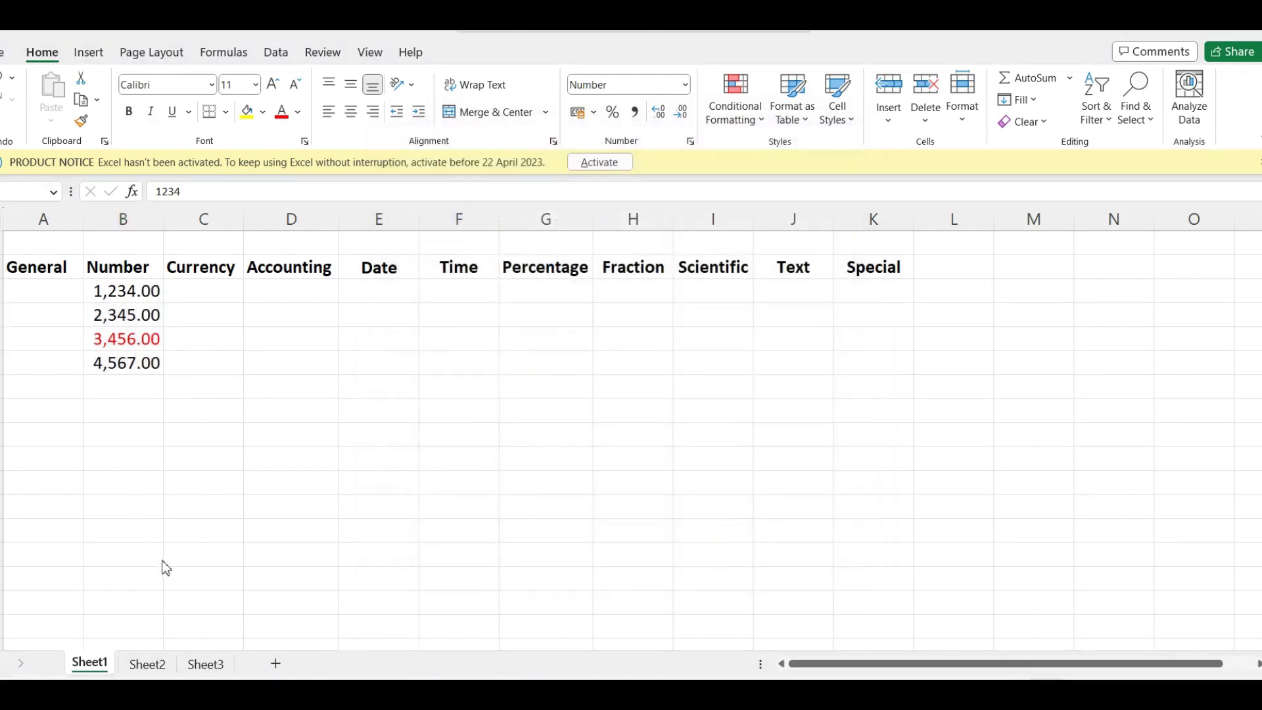
Format the Number values and the nine empty cells below as Number with 2 decimals, 1000 separator and red negatives without a minus sign.
{"action": "left_click", "coordinate": [139, 284]}
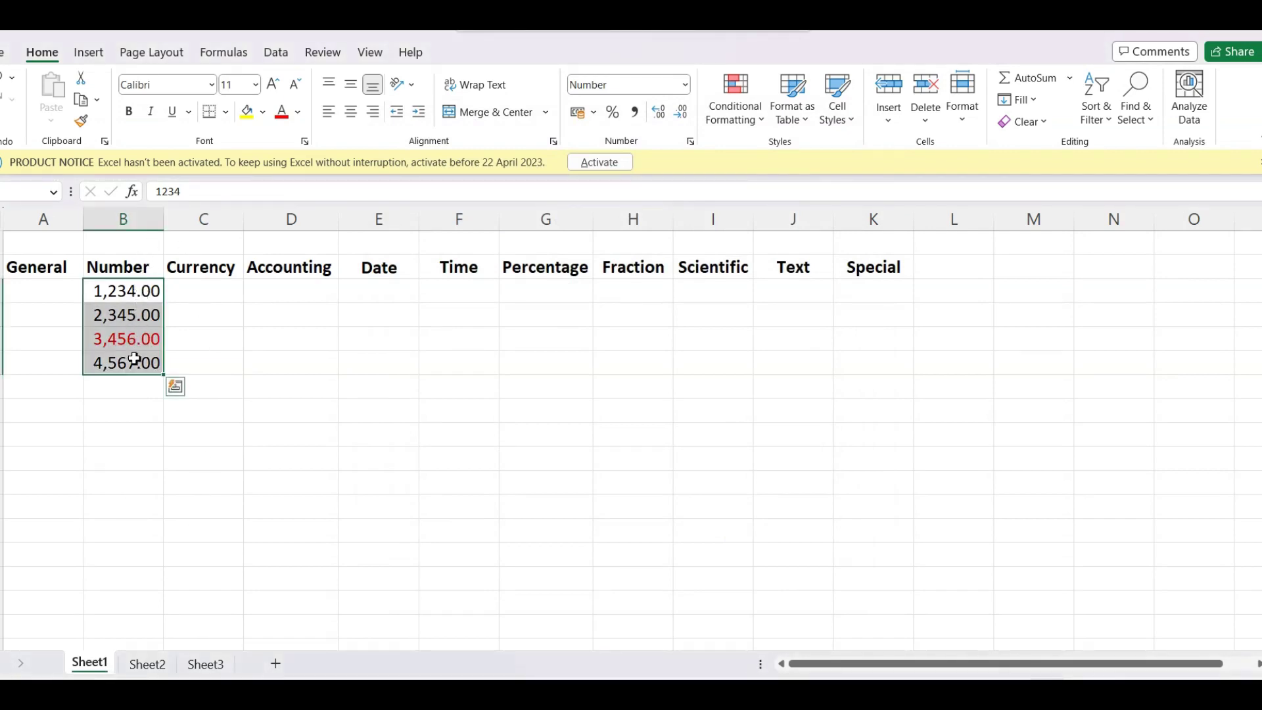
{"action": "left_click_drag", "start_coordinate": [137, 366], "coordinate": [143, 397]}
{"action": "left_click", "coordinate": [146, 290]}
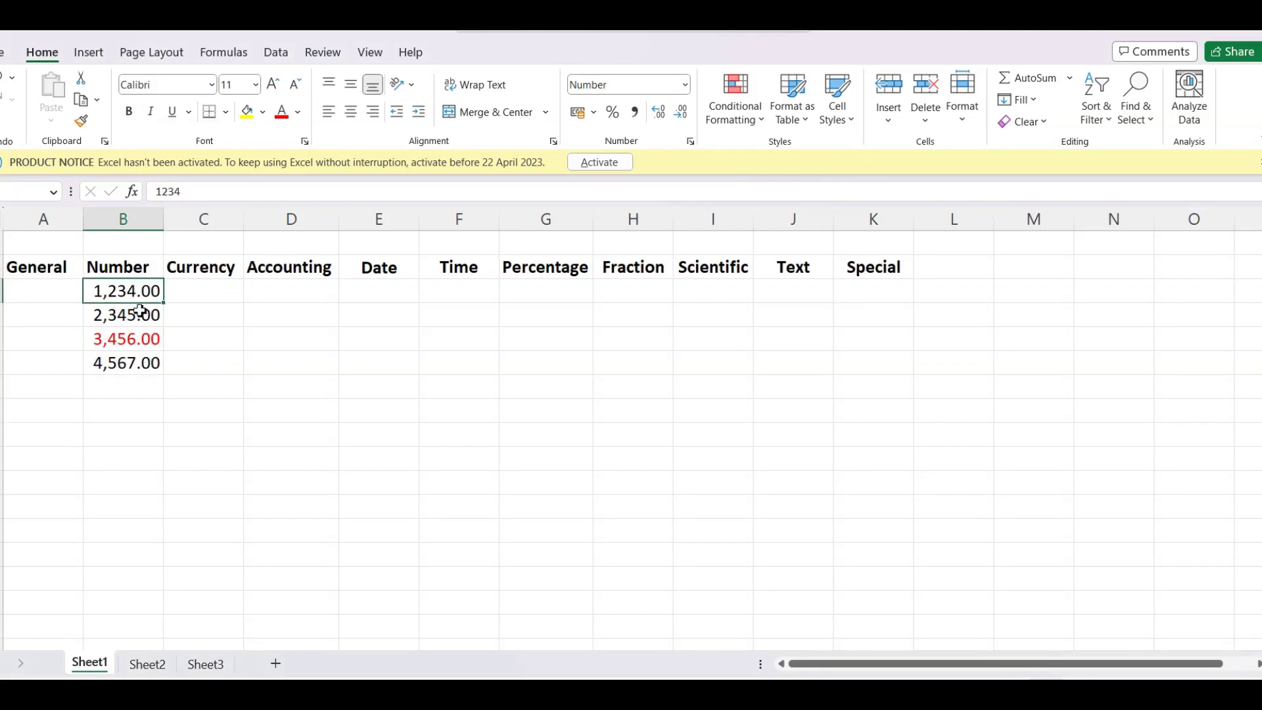
{"action": "left_click_drag", "start_coordinate": [140, 310], "coordinate": [103, 579]}
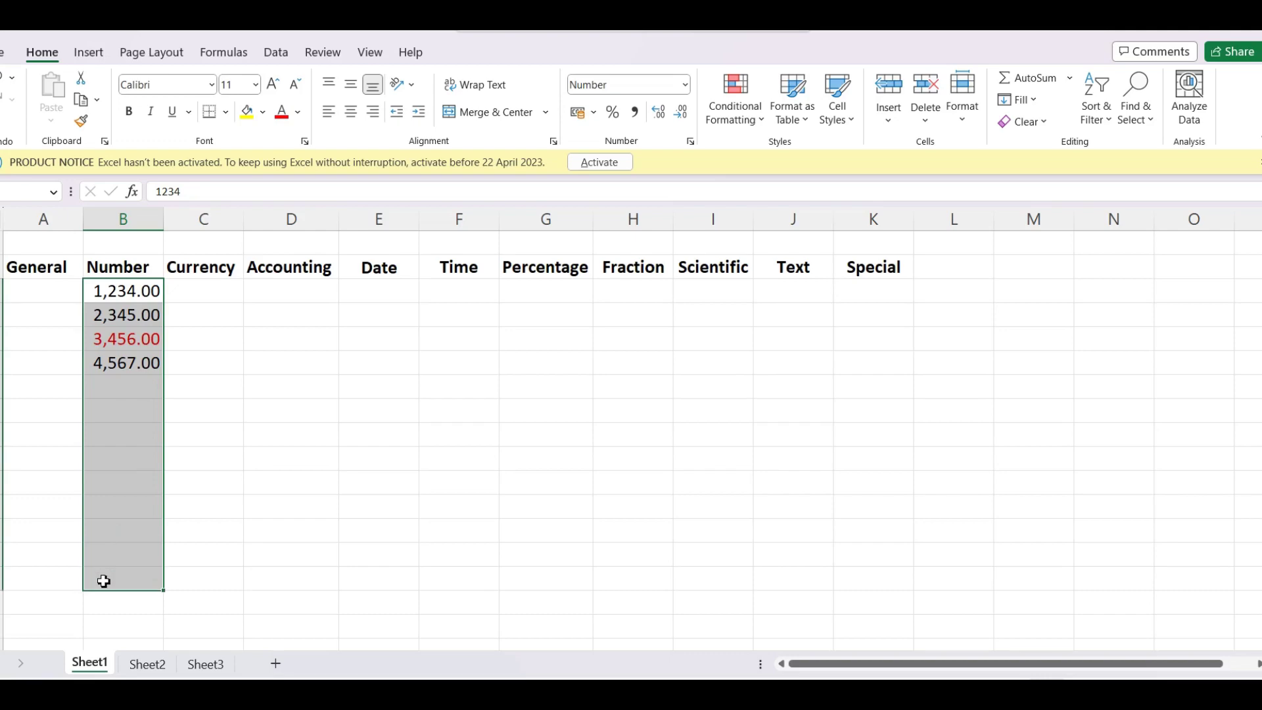
{"action": "left_click", "coordinate": [685, 84]}
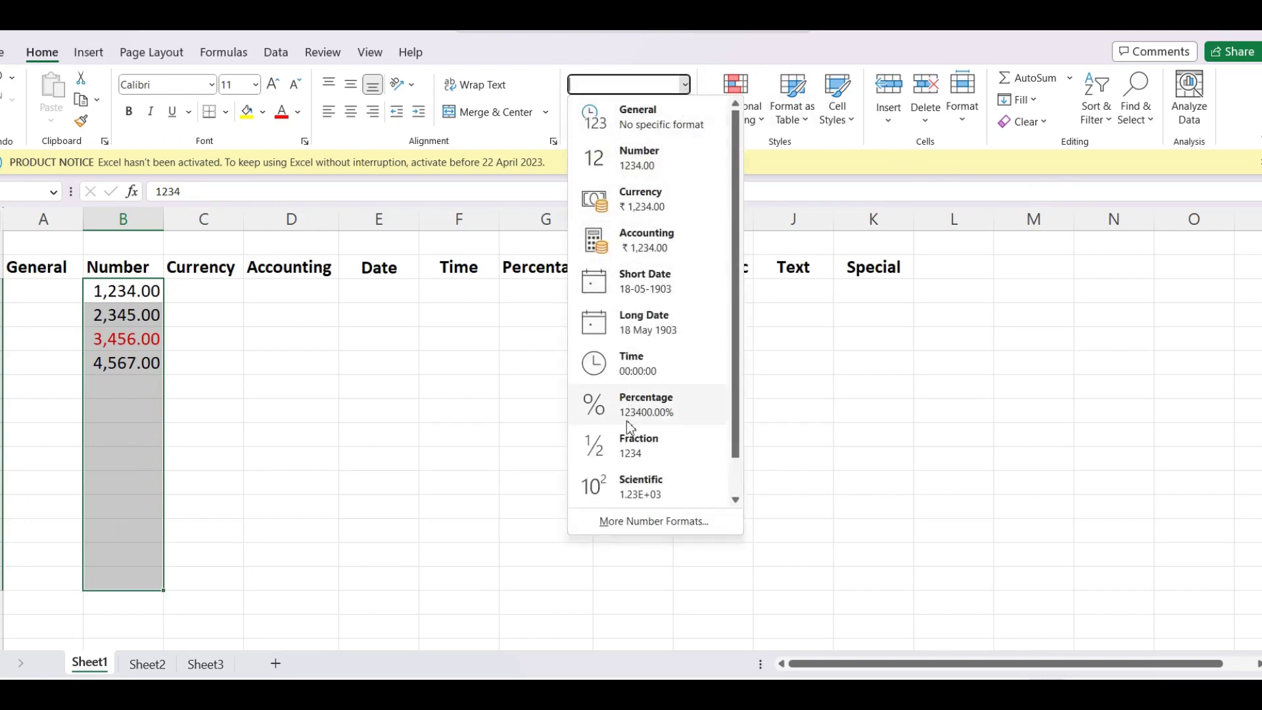
{"action": "left_click", "coordinate": [622, 524]}
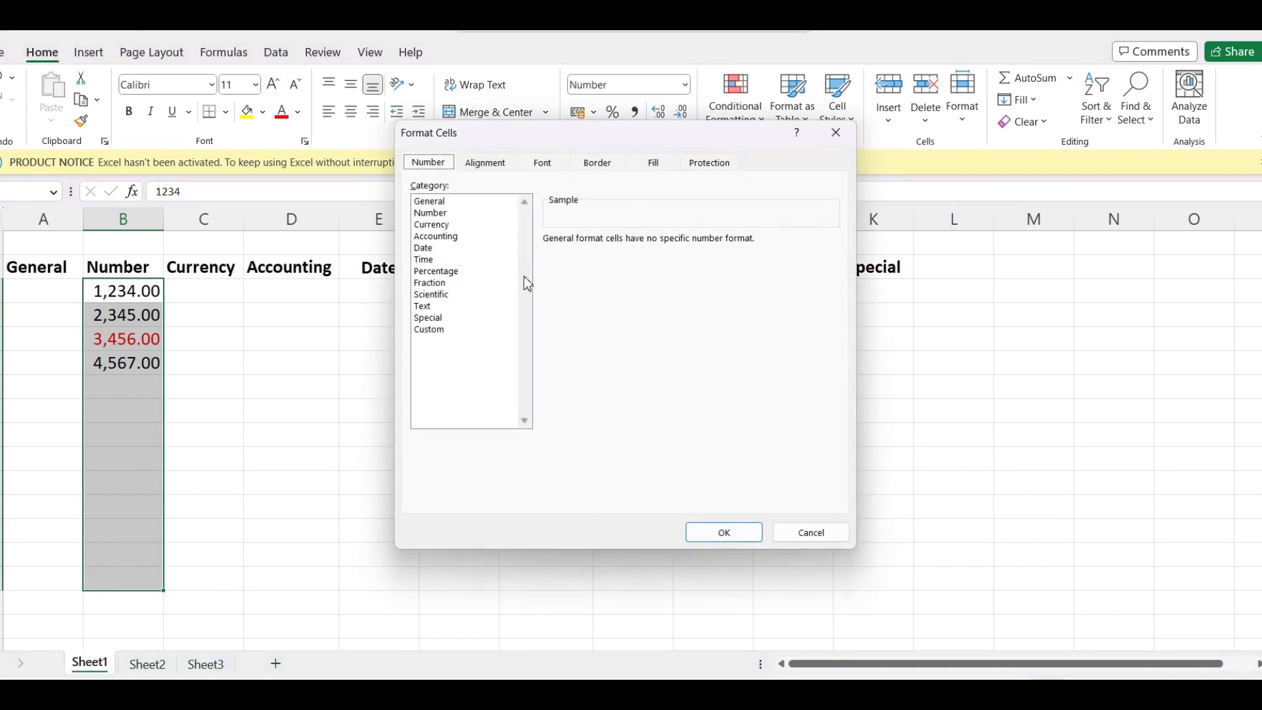
{"action": "left_click", "coordinate": [459, 213]}
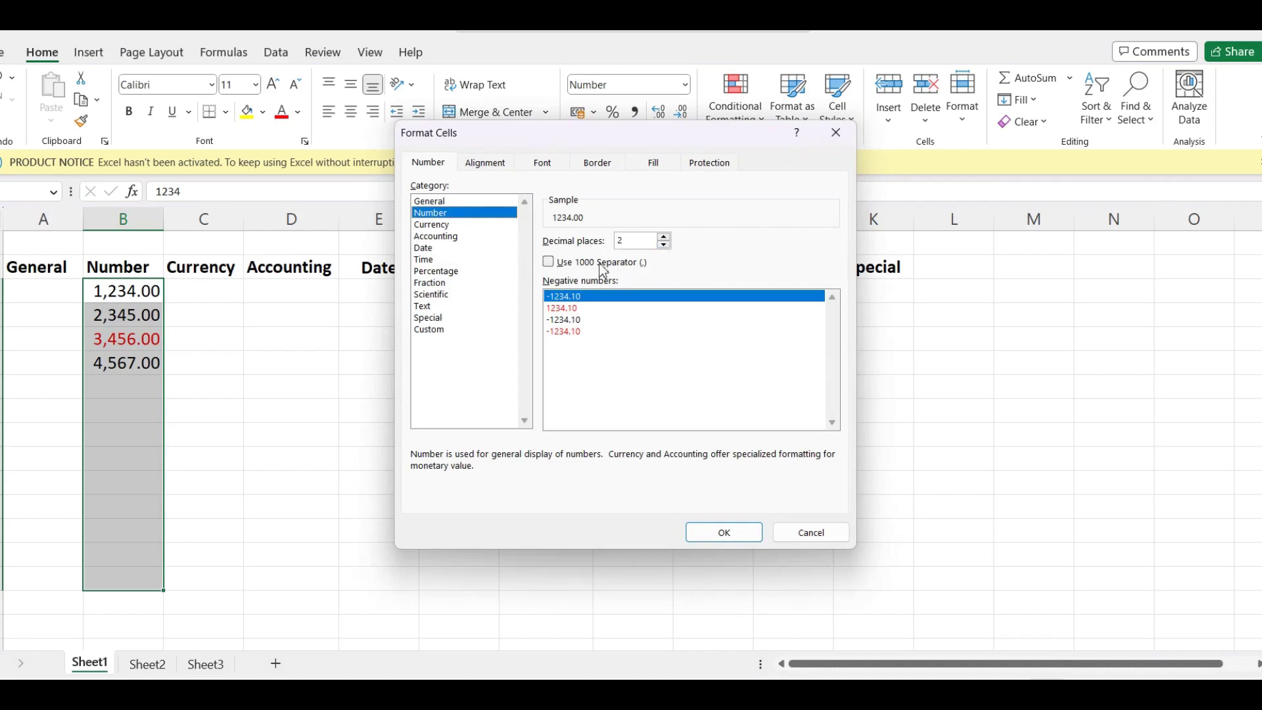
{"action": "left_click", "coordinate": [549, 261]}
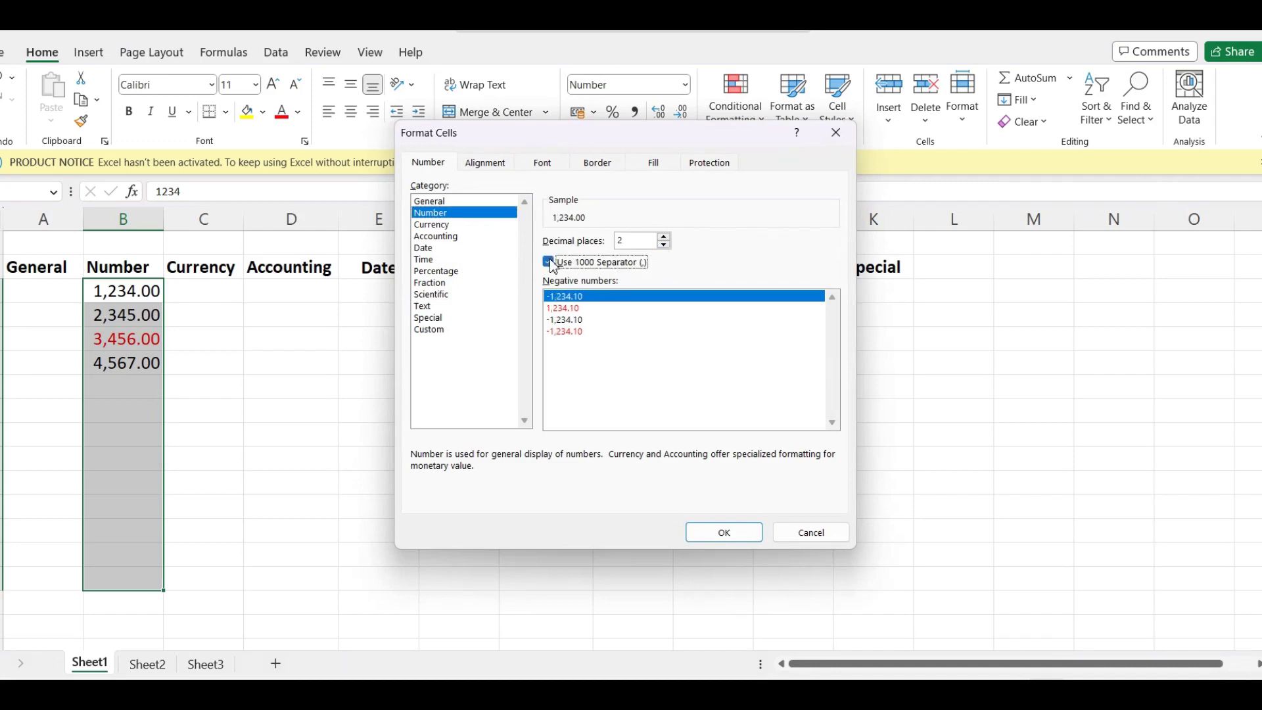
{"action": "left_click", "coordinate": [581, 309]}
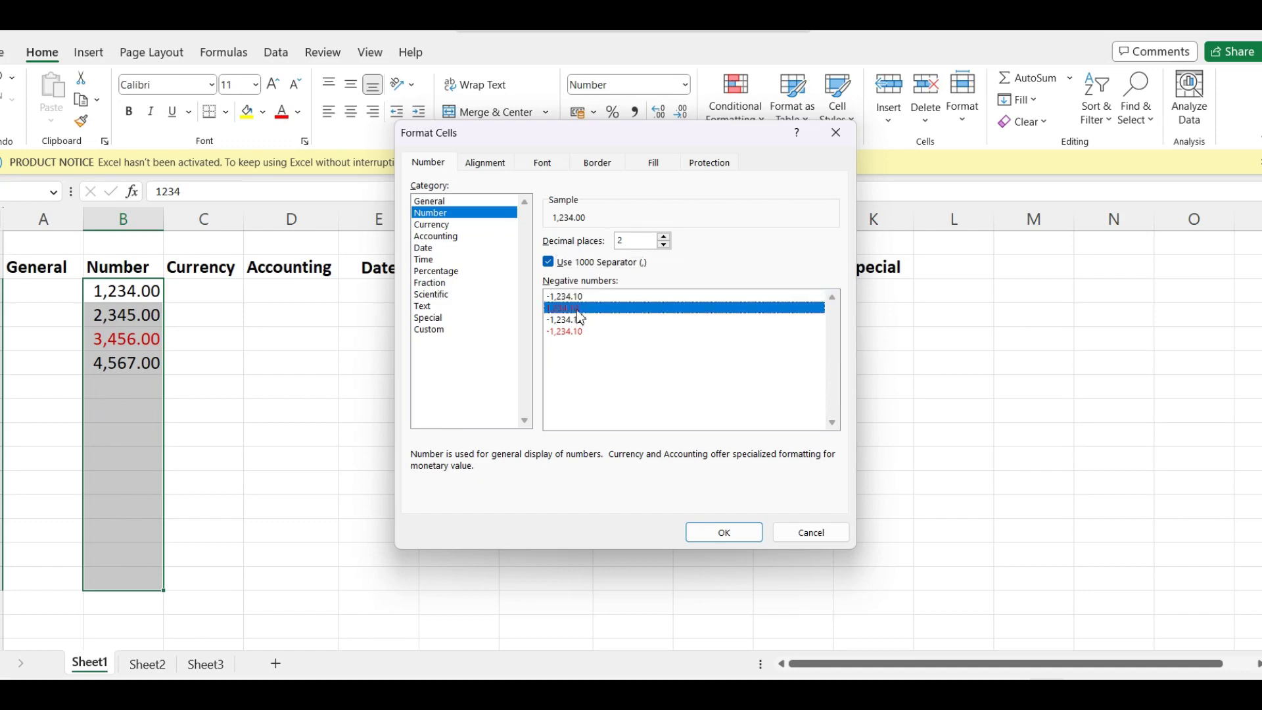
{"action": "left_click", "coordinate": [717, 530]}
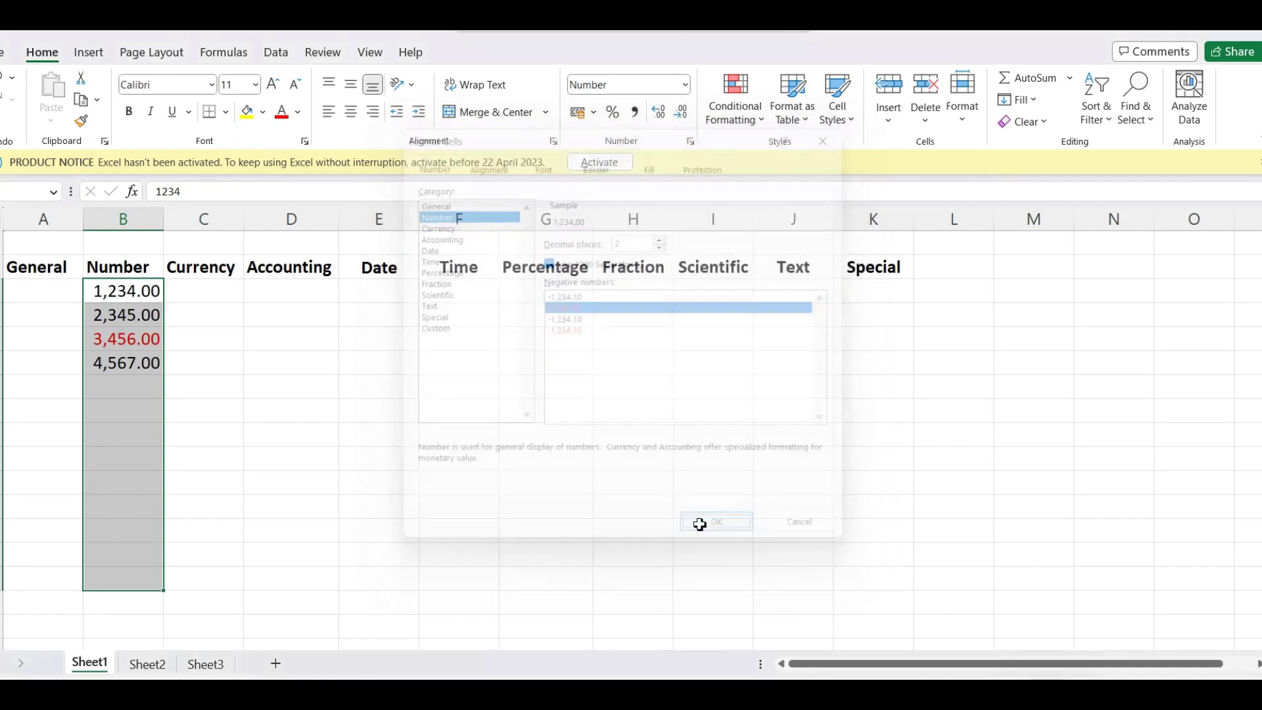
Enter 1234 and -12345 in the next two cells under the Number heading, and correct the second entry to -1234.
{"action": "left_click", "coordinate": [268, 394]}
{"action": "left_click", "coordinate": [128, 379]}
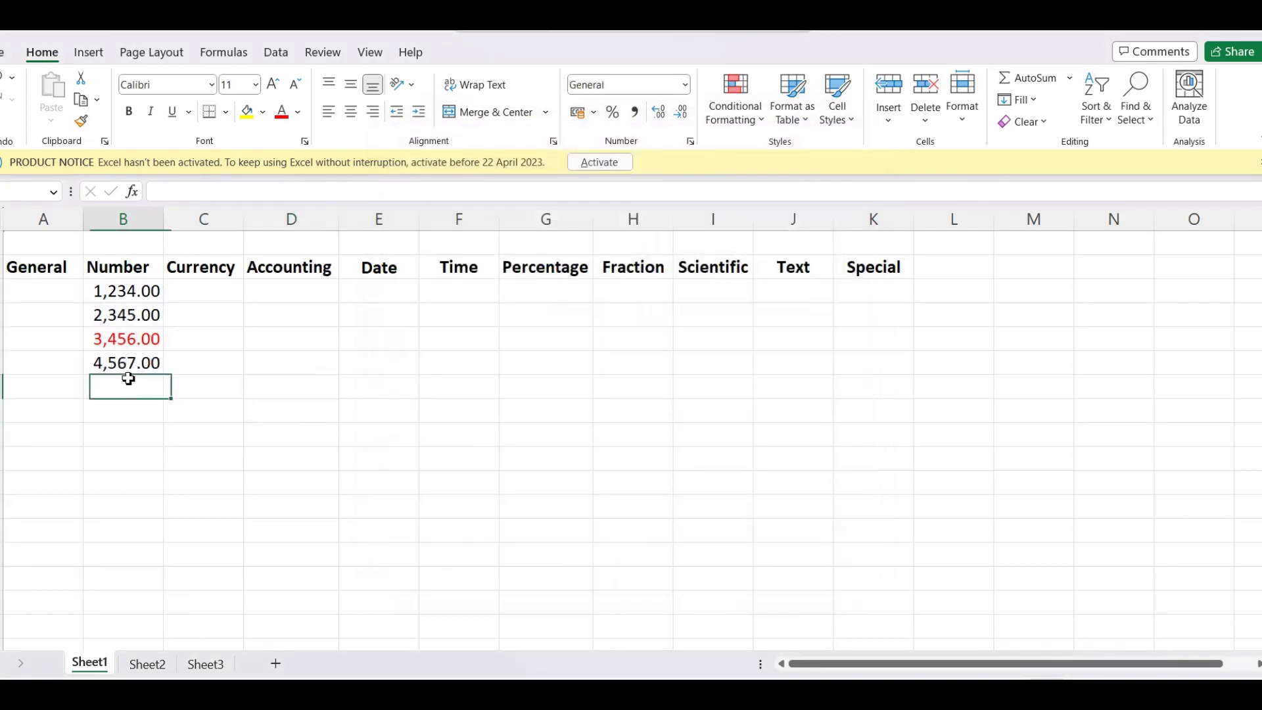
{"action": "double_click", "coordinate": [140, 387]}
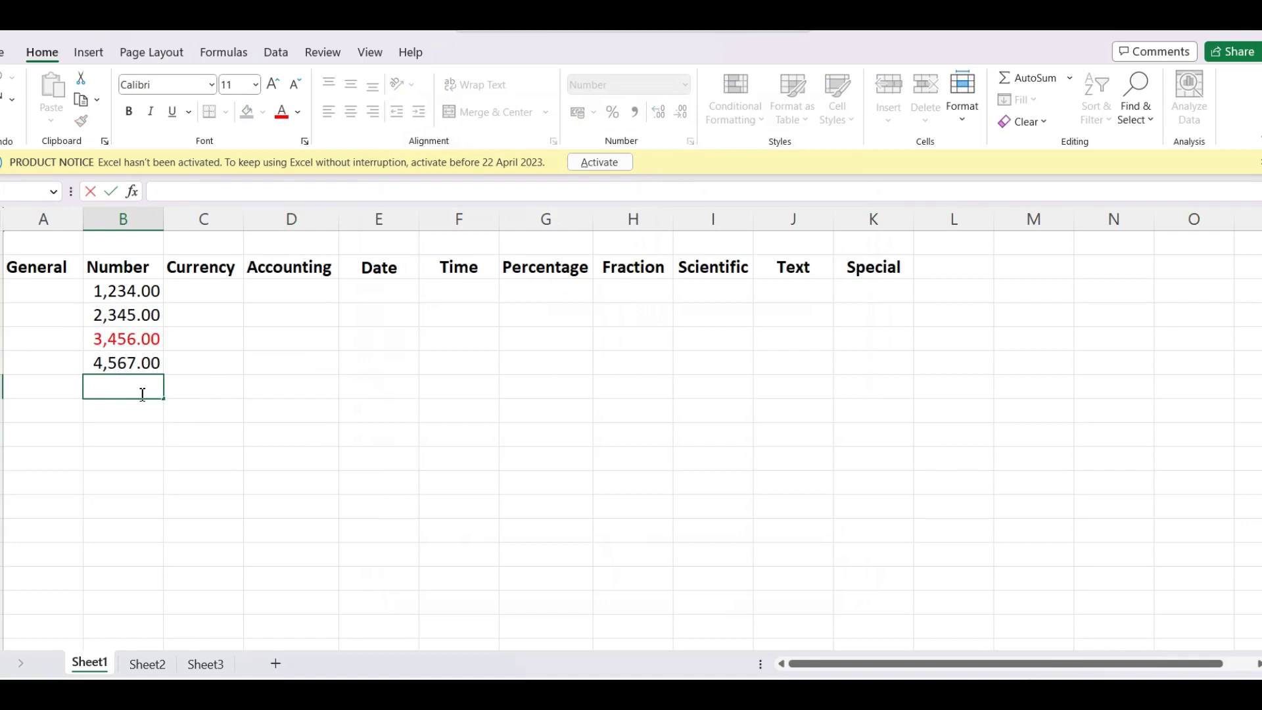
{"action": "type", "text": "1234"}
{"action": "key", "text": "Return"}
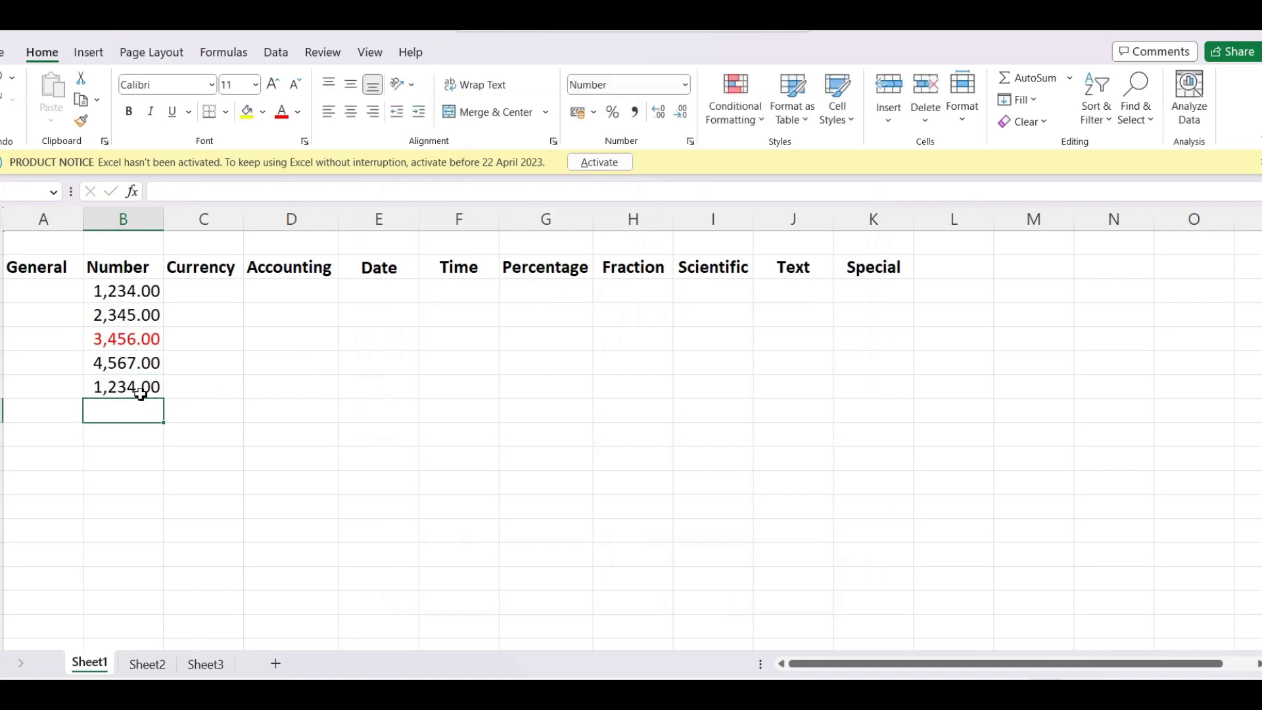
{"action": "type", "text": "-12345"}
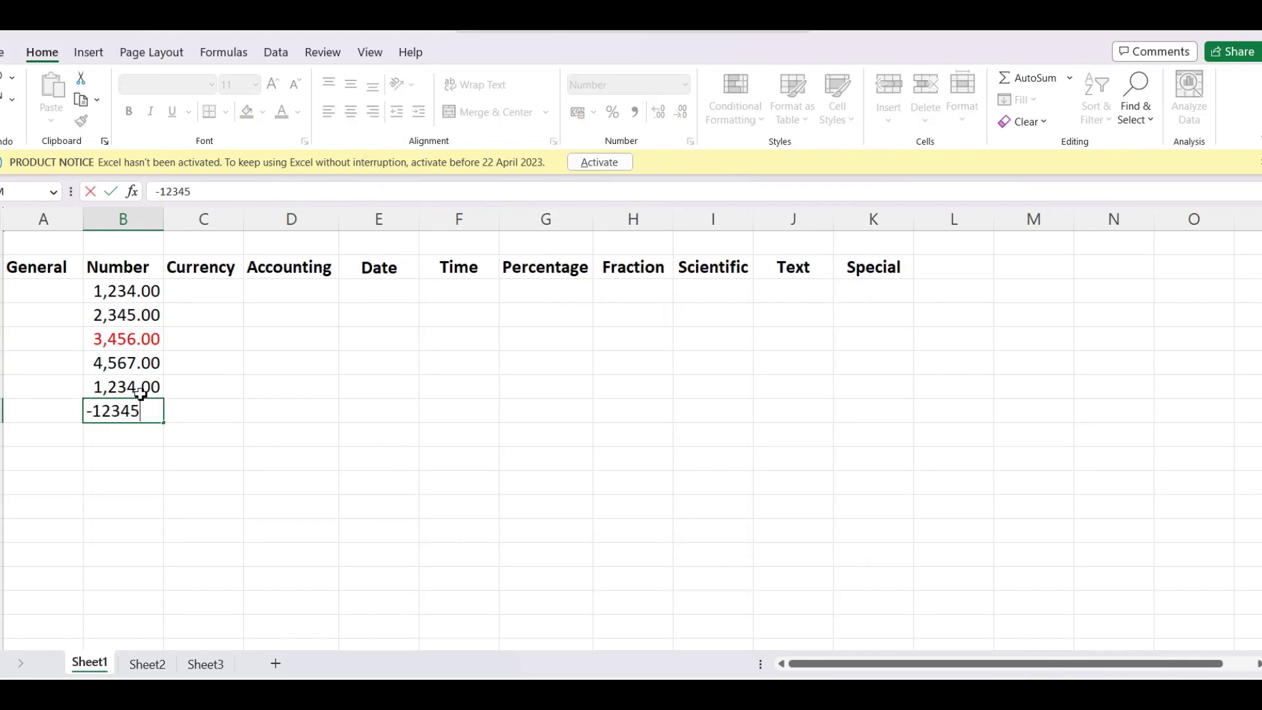
{"action": "key", "text": "Return"}
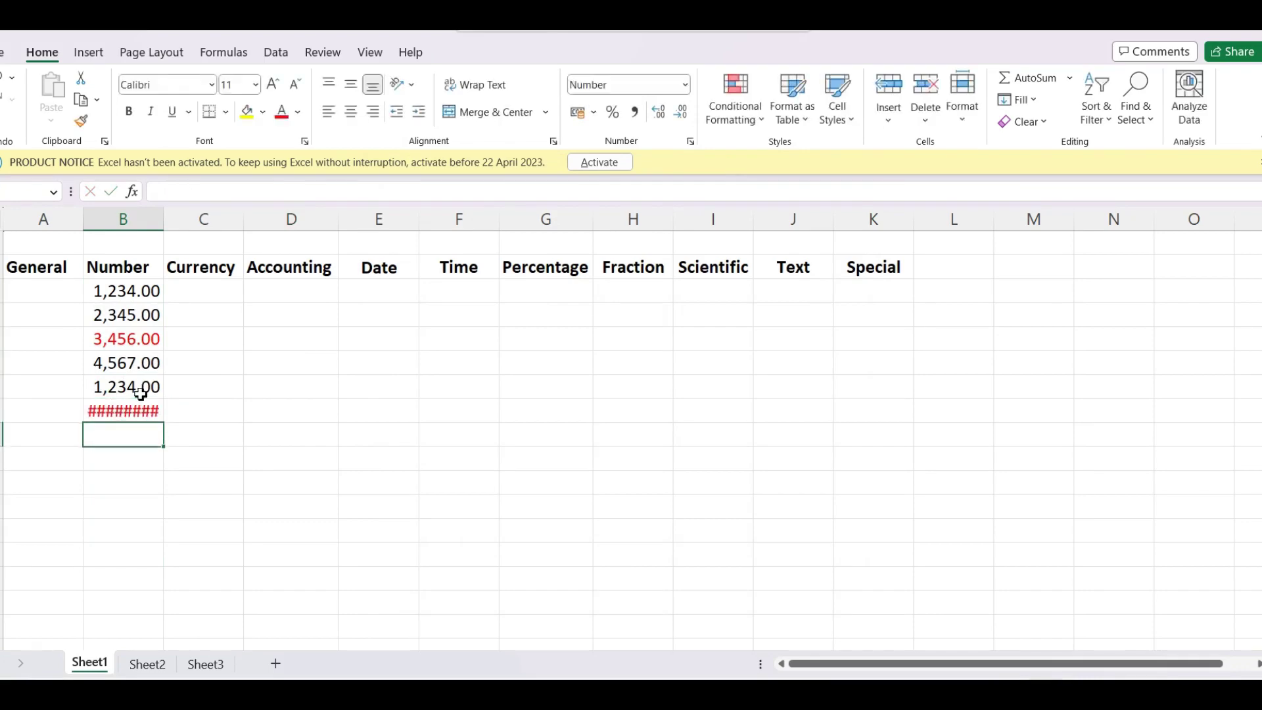
{"action": "left_click", "coordinate": [115, 411]}
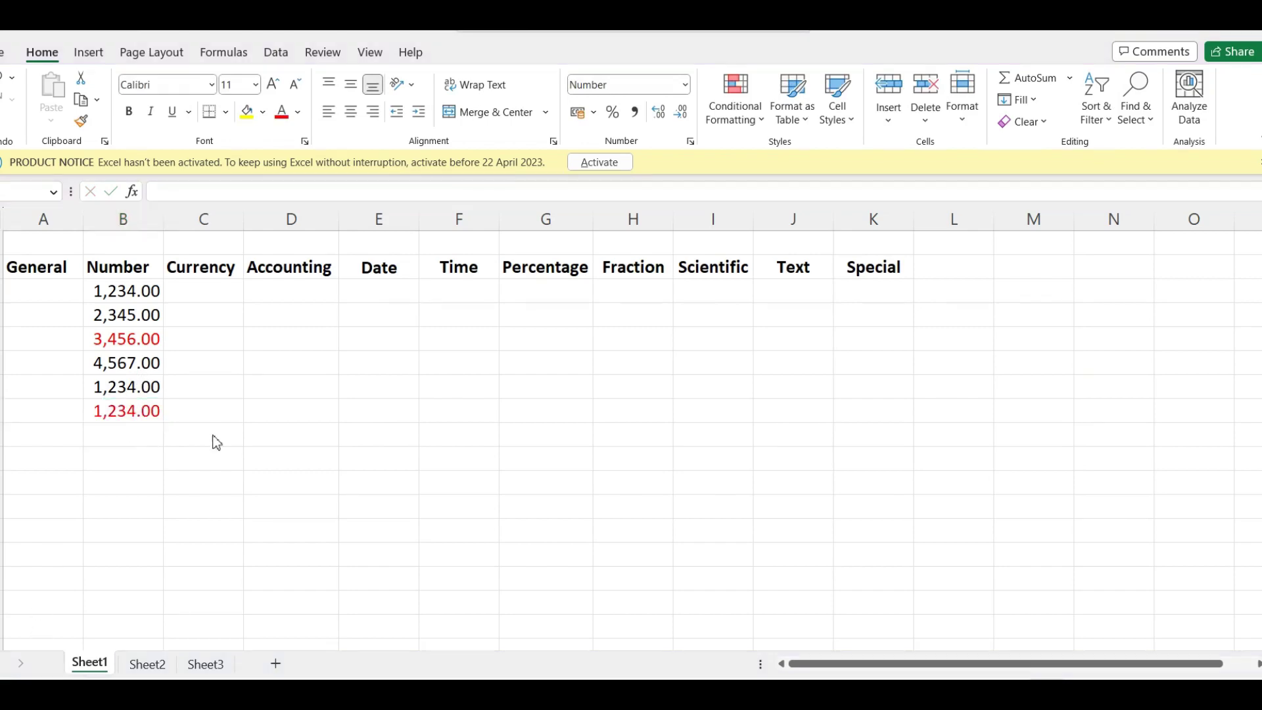
Enter -3456 in the next empty cell under the Number heading.
{"action": "left_click", "coordinate": [120, 432]}
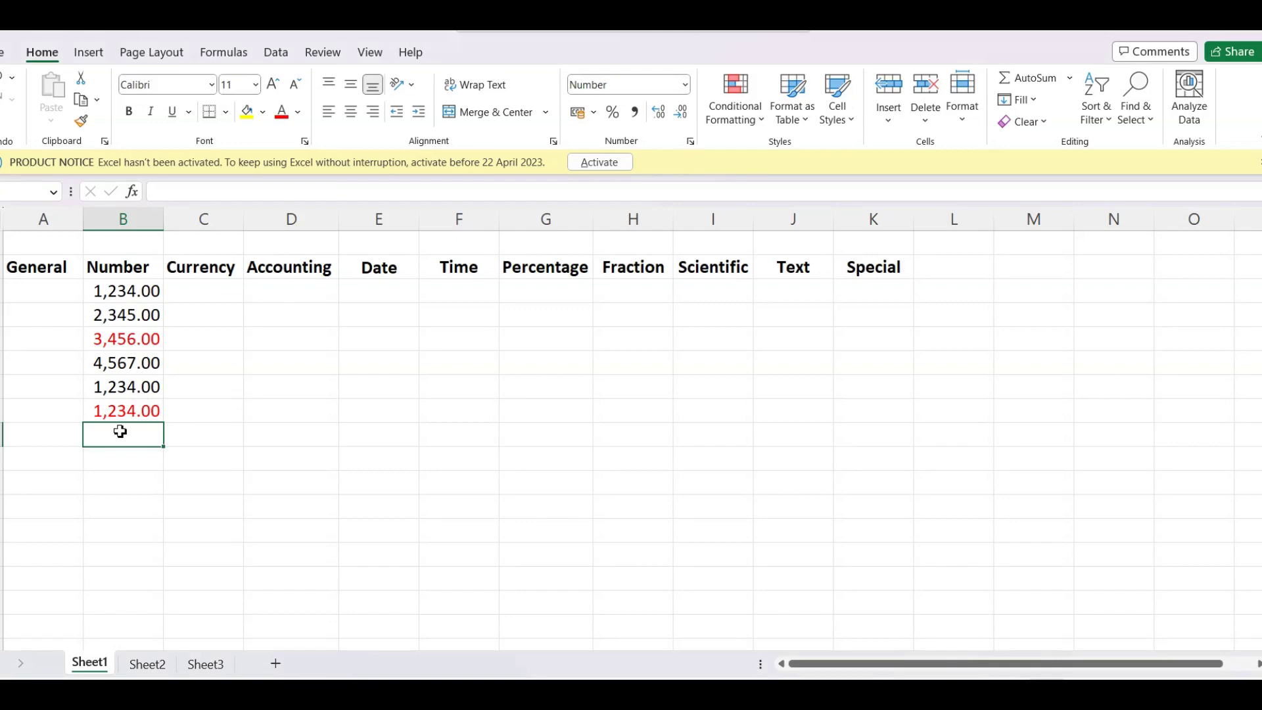
{"action": "type", "text": "-3456"}
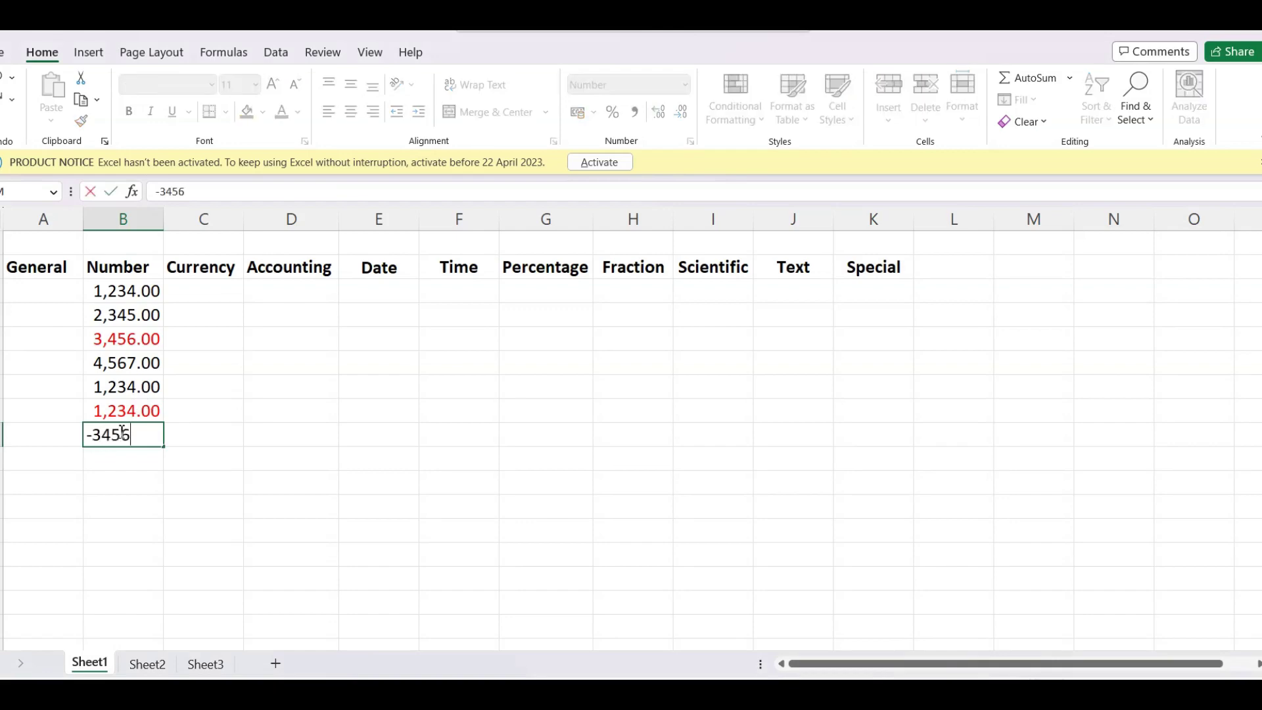
{"action": "key", "text": "Return"}
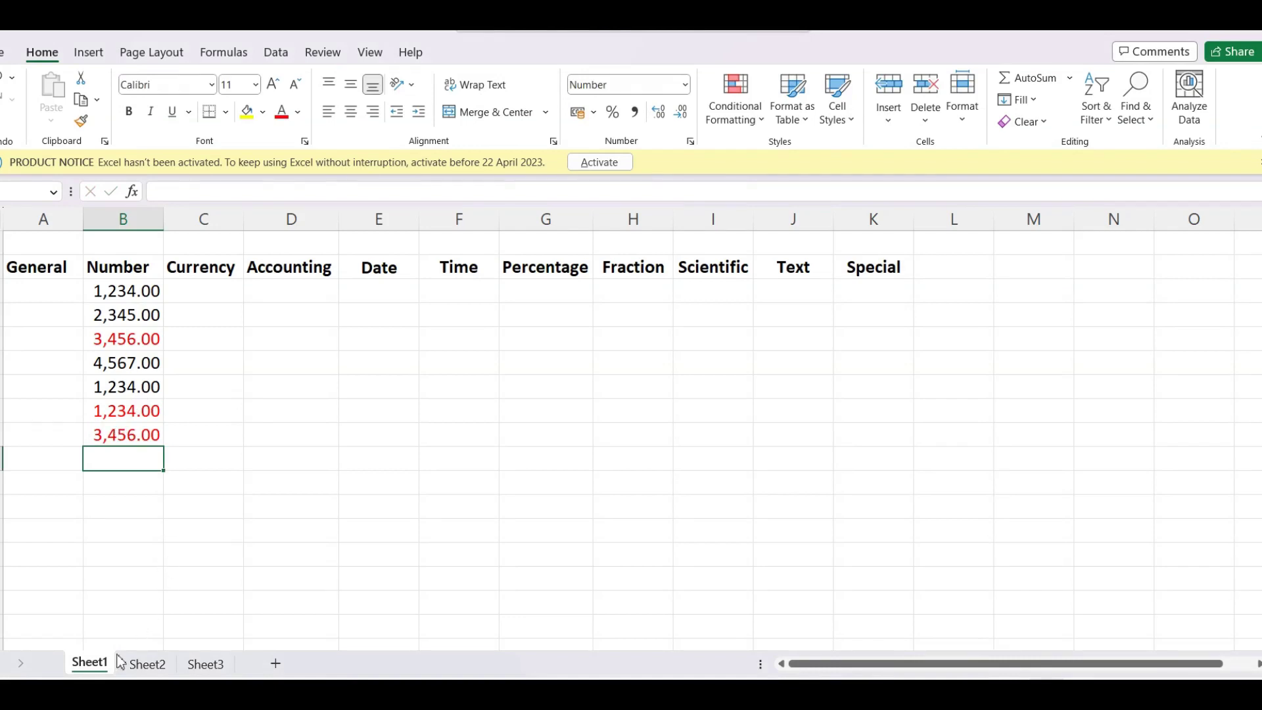
{"action": "left_click", "coordinate": [113, 696]}
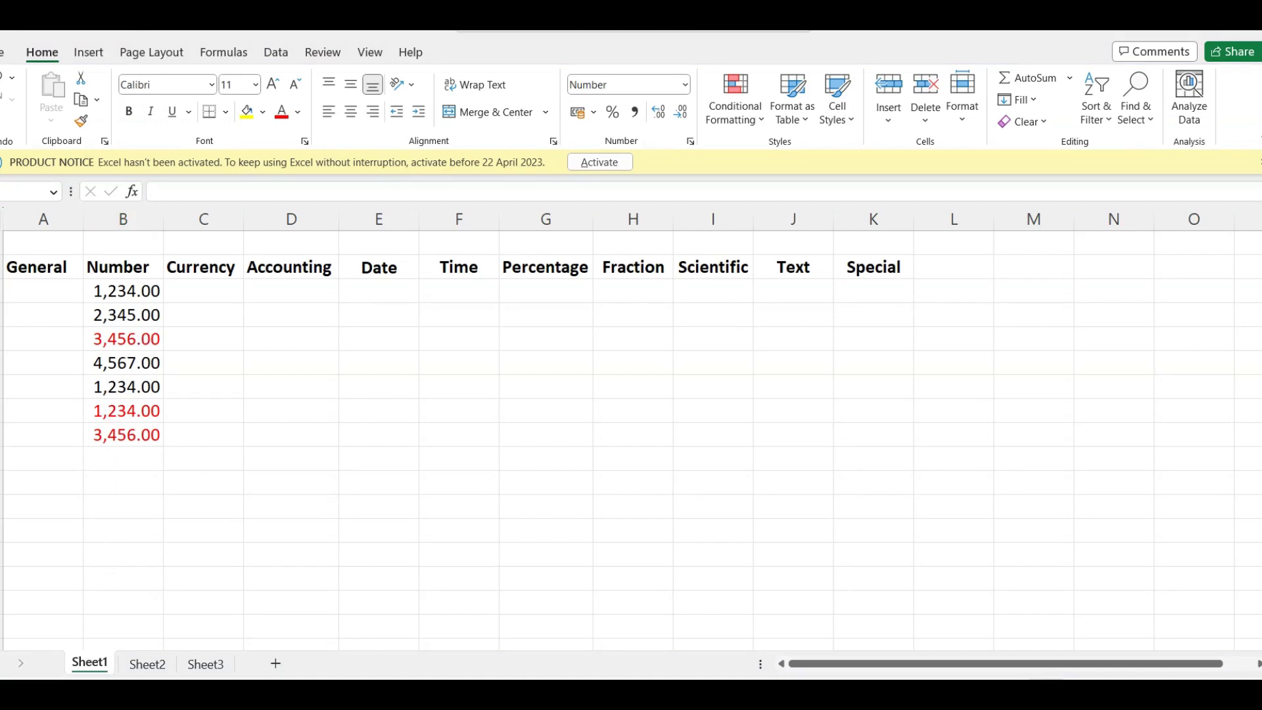
Enter 1234, 4567, 8976 and 1234 in the first four cells under the Currency heading.
{"action": "left_click", "coordinate": [223, 293]}
{"action": "left_click", "coordinate": [231, 291]}
{"action": "left_click", "coordinate": [216, 291]}
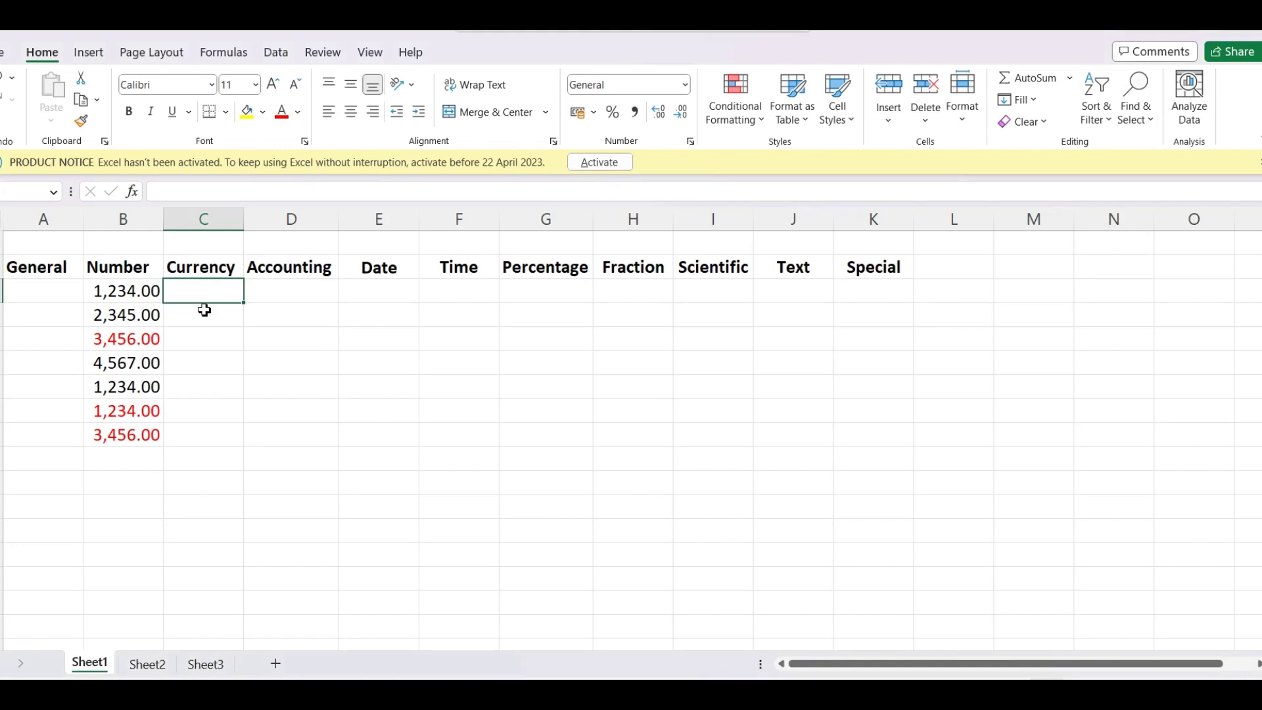
{"action": "type", "text": "1234"}
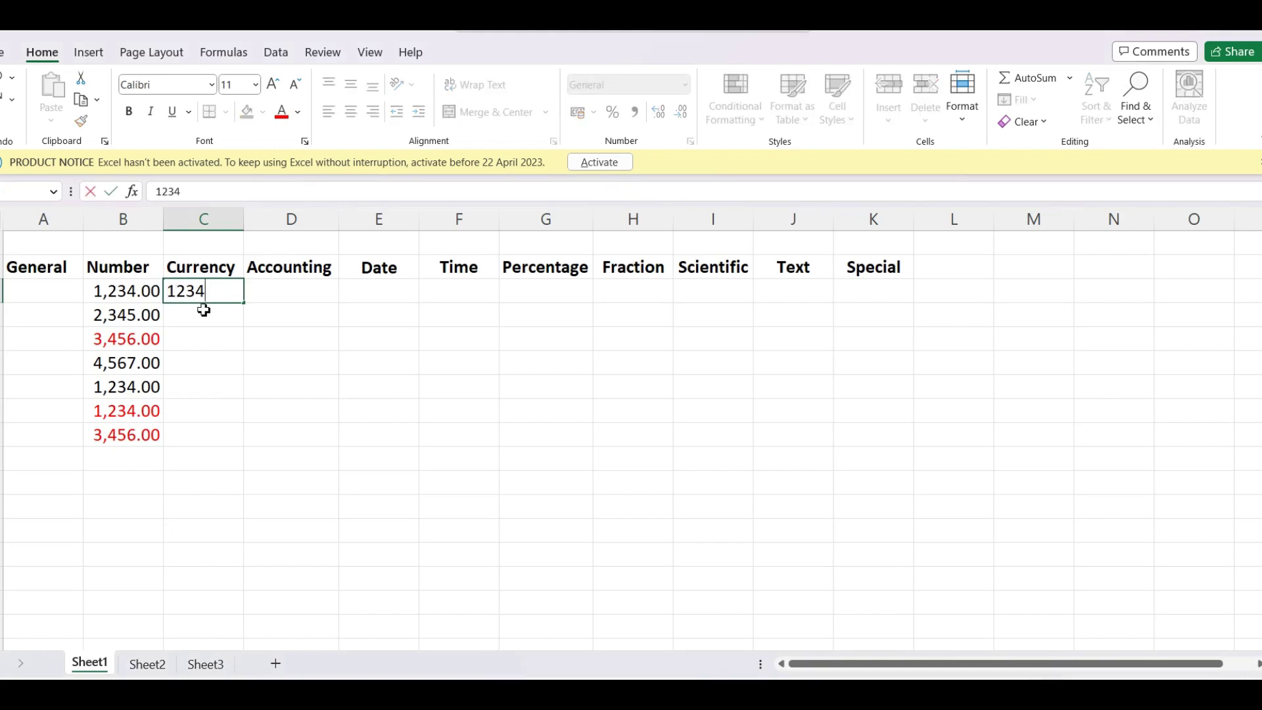
{"action": "key", "text": "Return"}
{"action": "type", "text": "4567"}
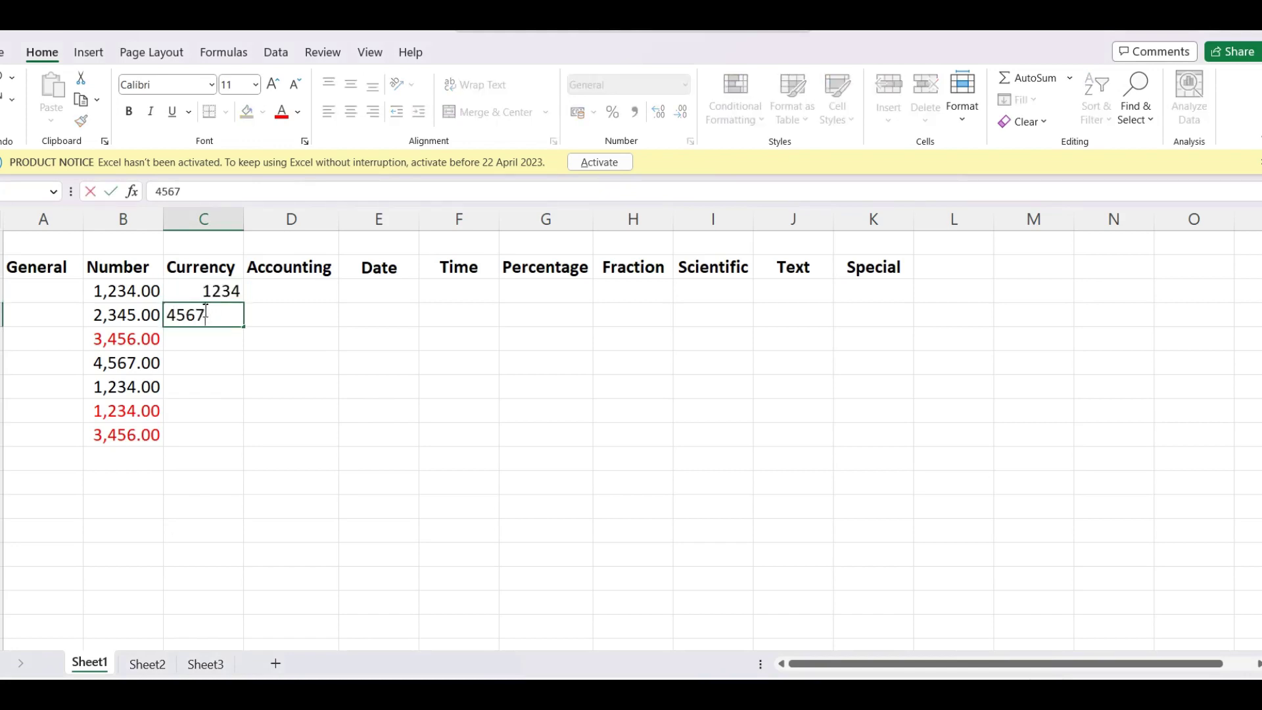
{"action": "key", "text": "Return"}
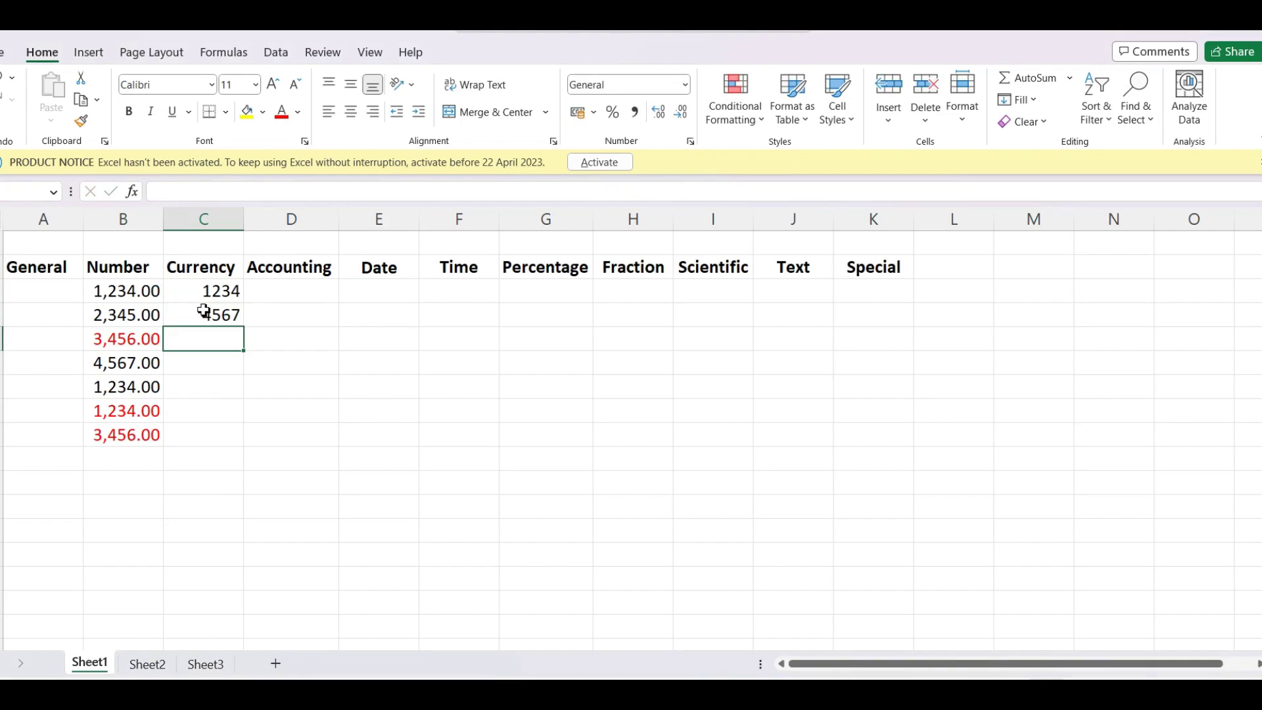
{"action": "type", "text": "8976"}
{"action": "key", "text": "Return"}
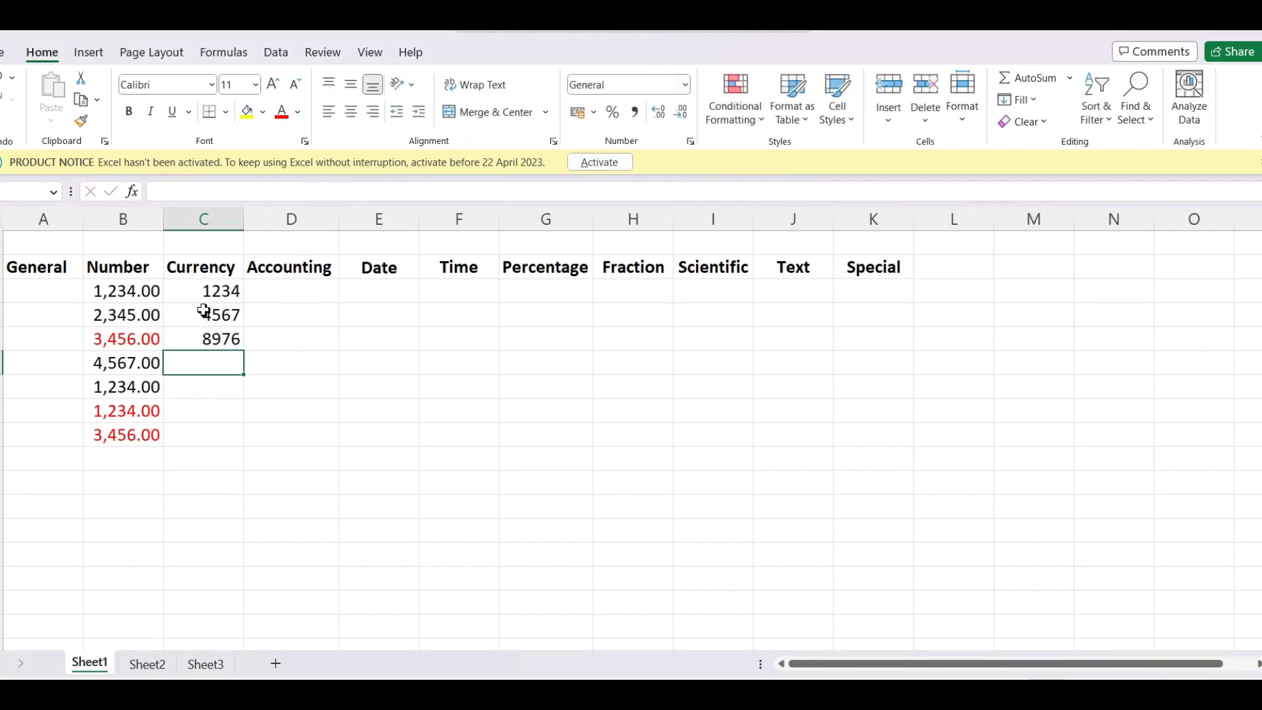
{"action": "type", "text": "1234"}
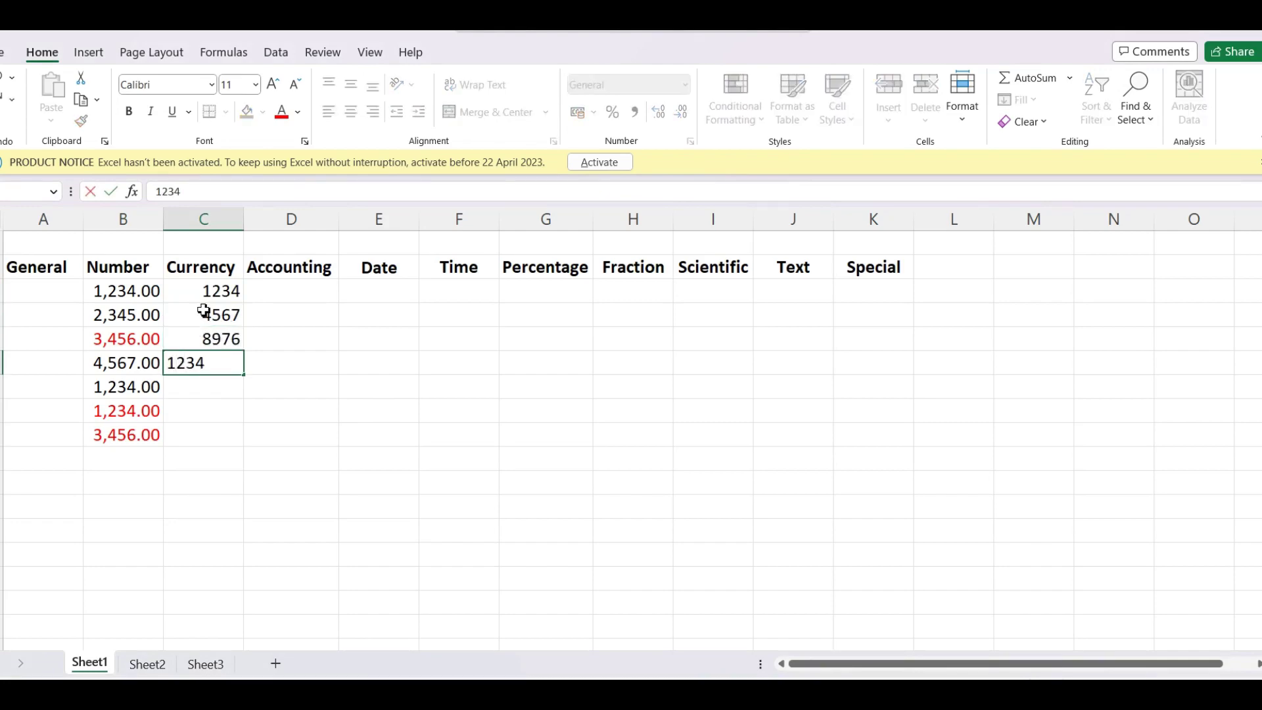
{"action": "key", "text": "Return"}
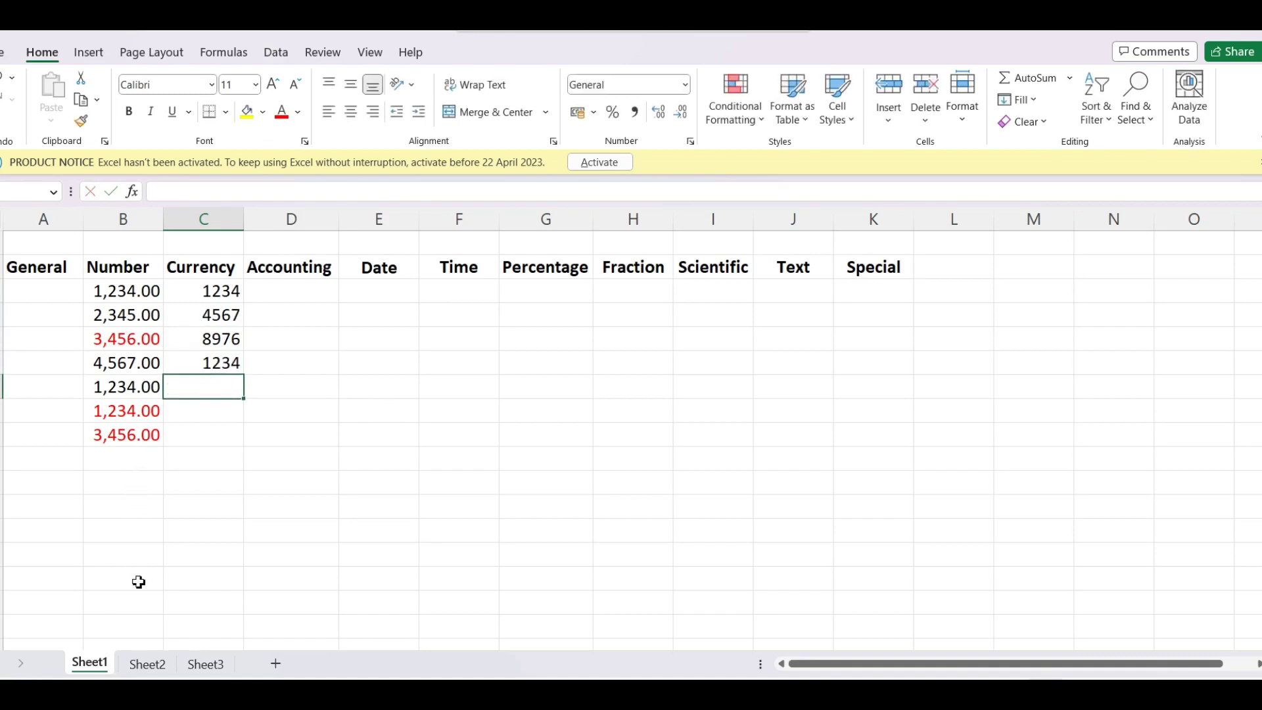
Choose the Currency category in the detailed number format settings for the four values under the Currency heading.
{"action": "left_click", "coordinate": [147, 694]}
{"action": "left_click_drag", "start_coordinate": [220, 298], "coordinate": [217, 366]}
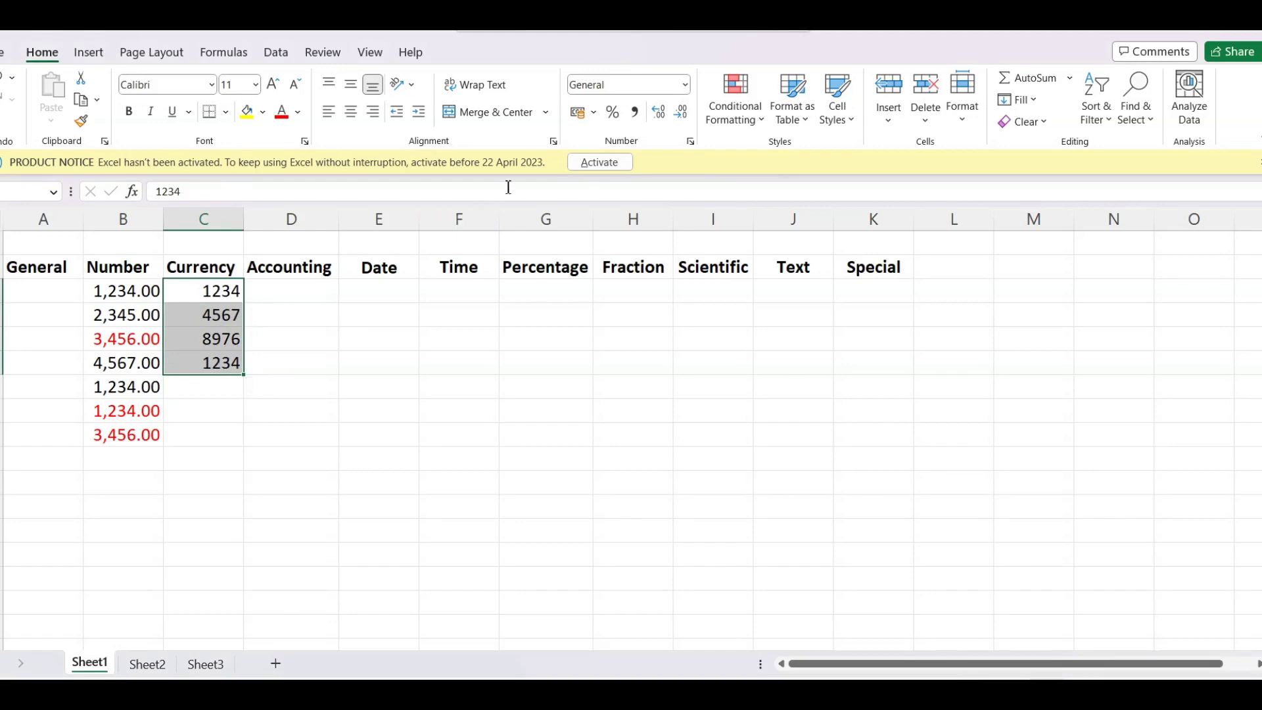
{"action": "left_click", "coordinate": [686, 85]}
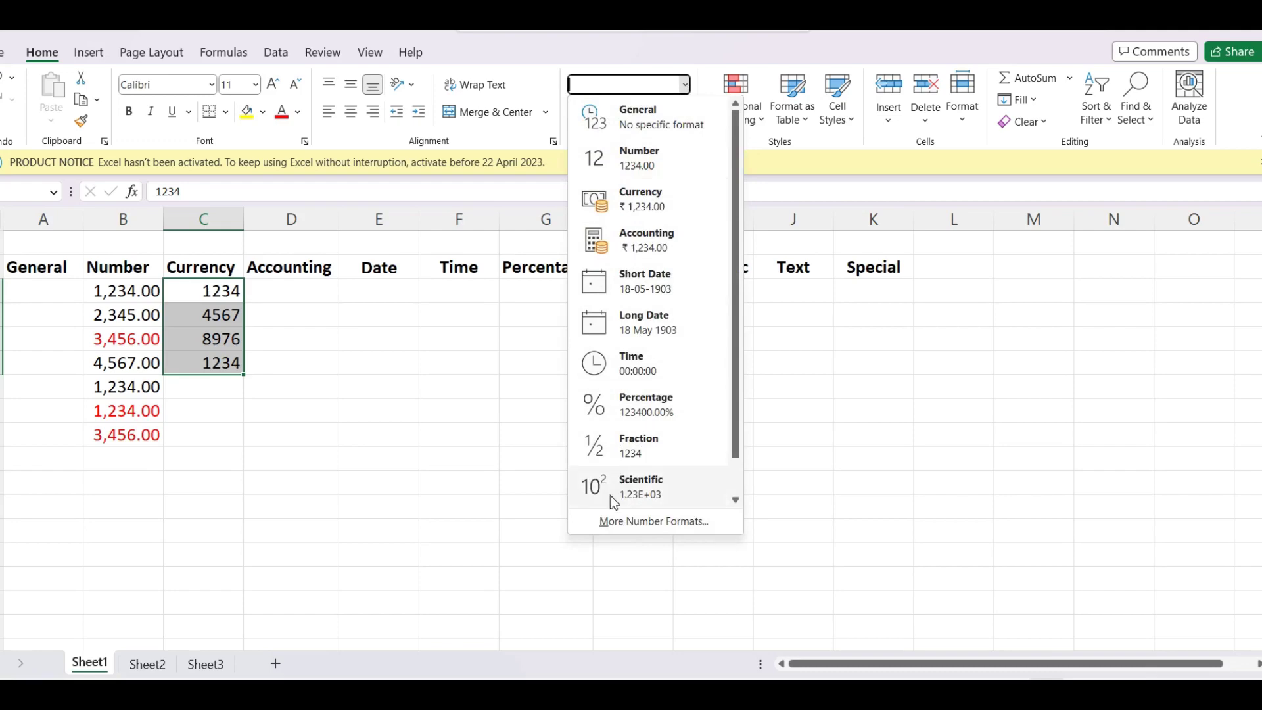
{"action": "left_click", "coordinate": [606, 530]}
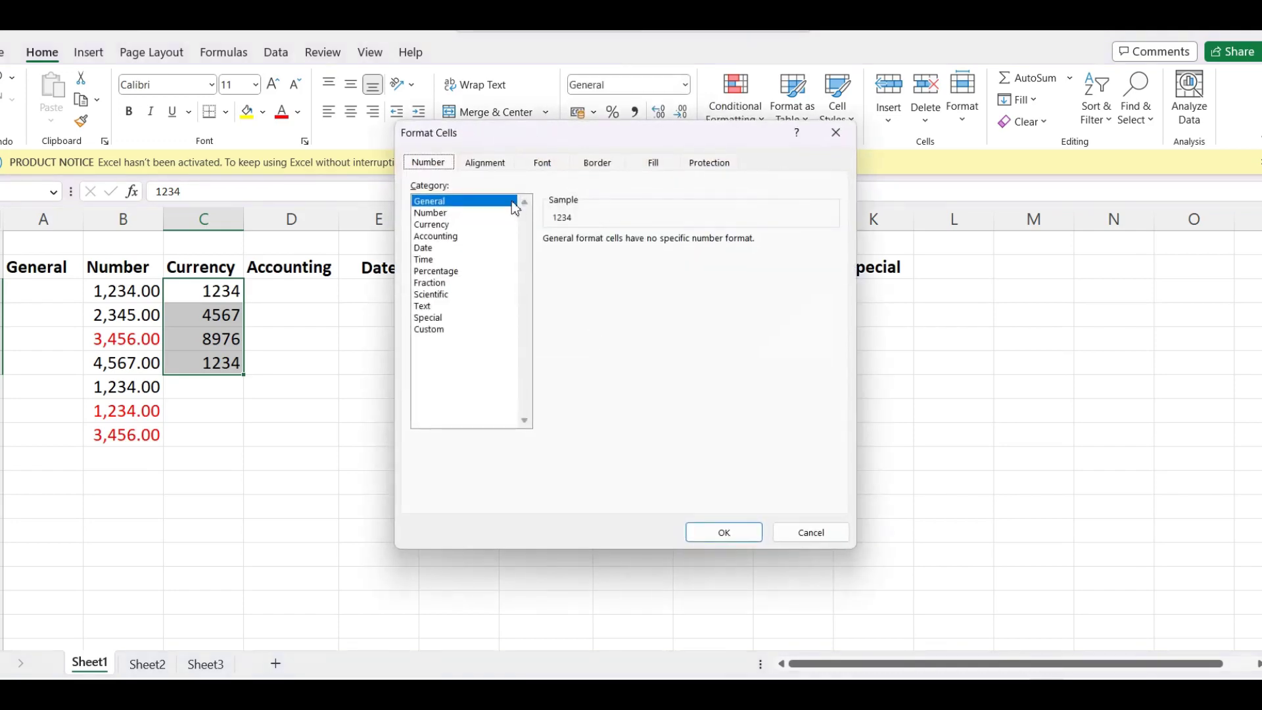
{"action": "left_click", "coordinate": [460, 225]}
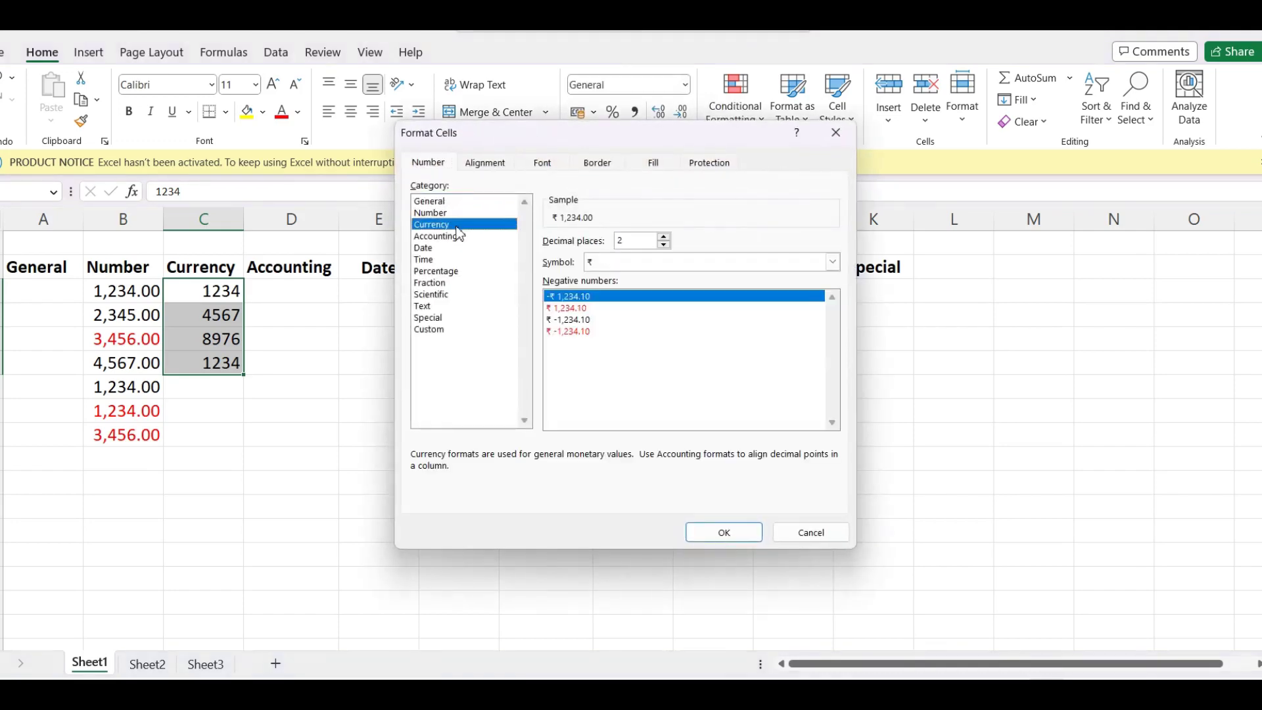
Look through the list of symbols available for the Currency format.
{"action": "left_click", "coordinate": [605, 263]}
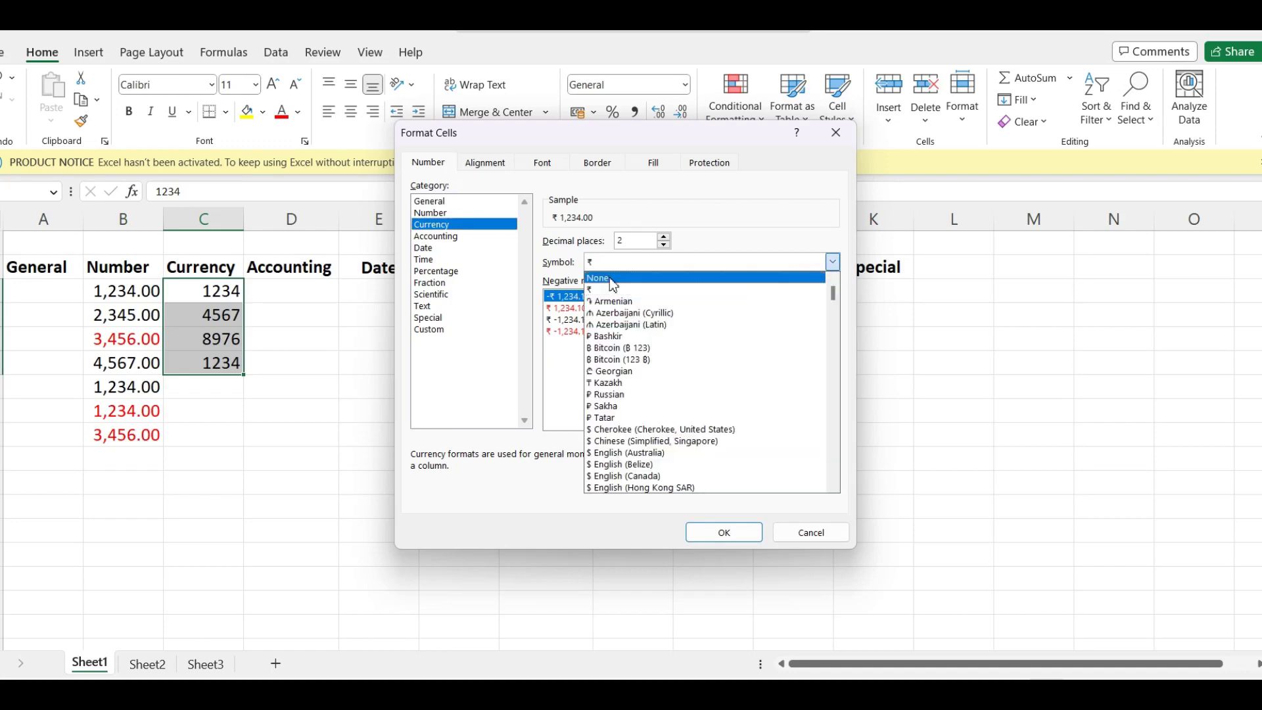
{"action": "scroll", "coordinate": [837, 303], "scroll_direction": "down", "scroll_amount": 2}
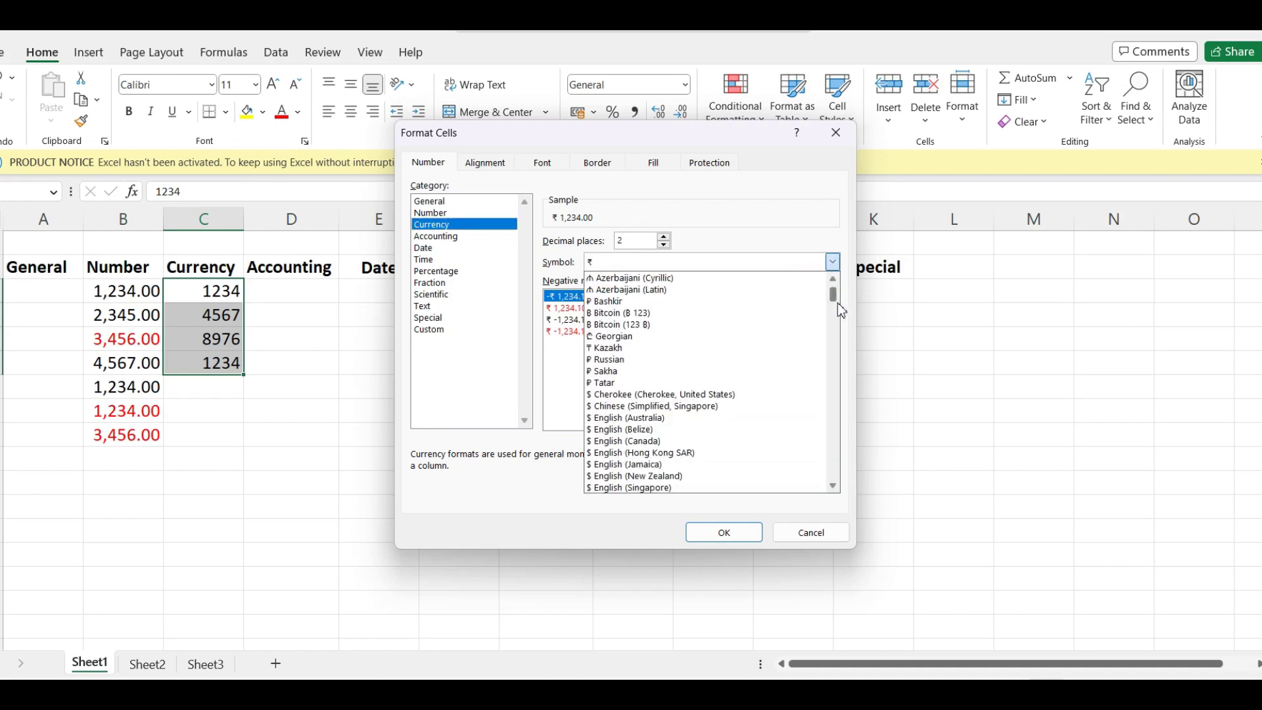
{"action": "scroll", "coordinate": [837, 302], "scroll_direction": "down", "scroll_amount": 9}
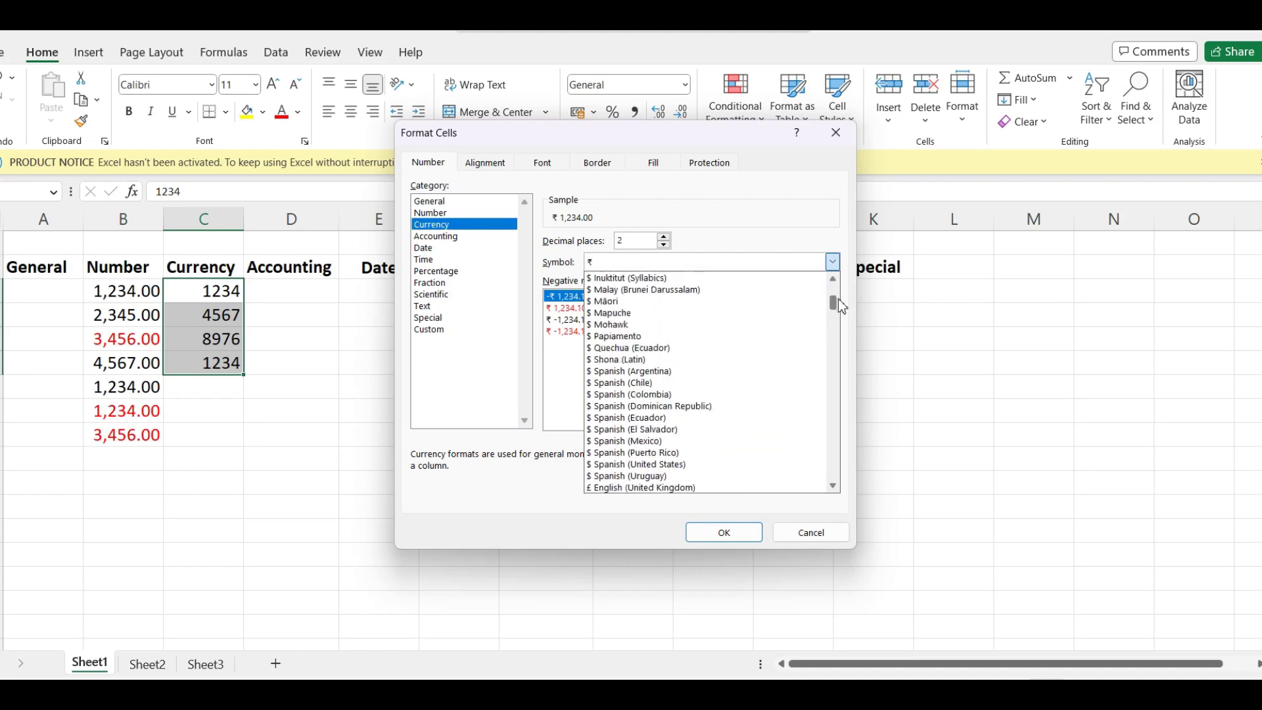
{"action": "scroll", "coordinate": [838, 295], "scroll_direction": "down", "scroll_amount": 7}
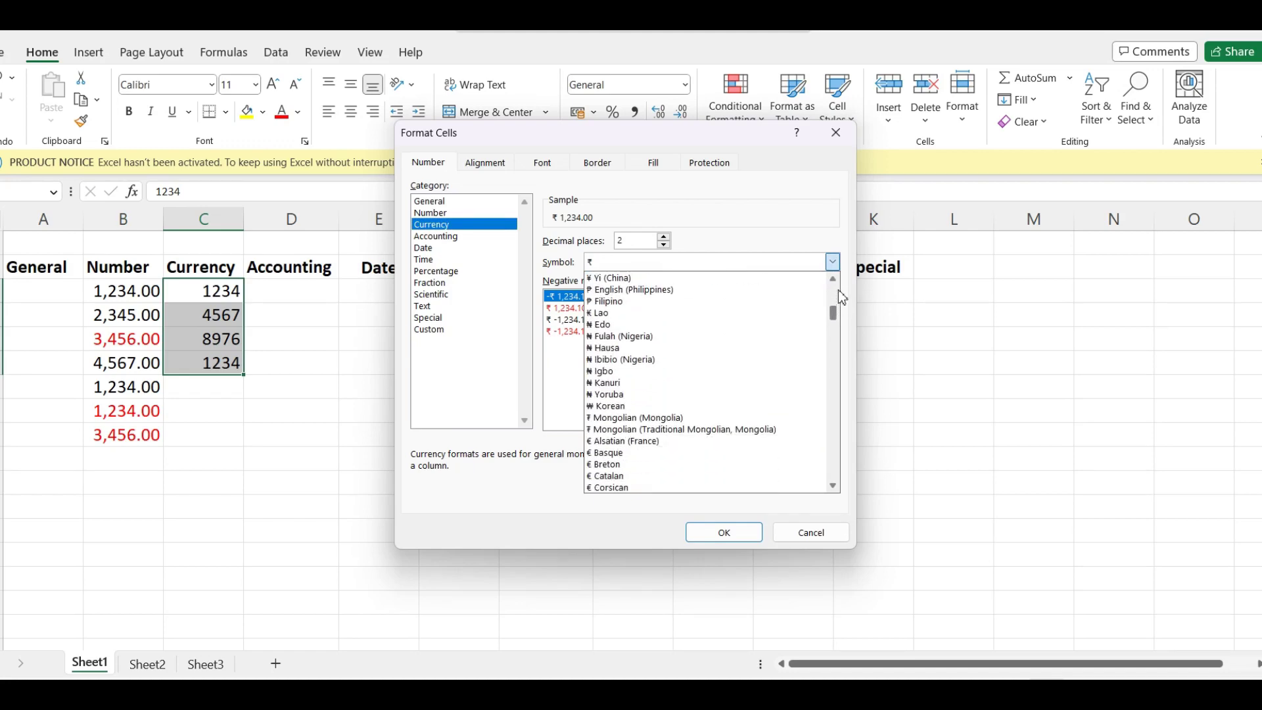
{"action": "scroll", "coordinate": [835, 479], "scroll_direction": "down", "scroll_amount": 10}
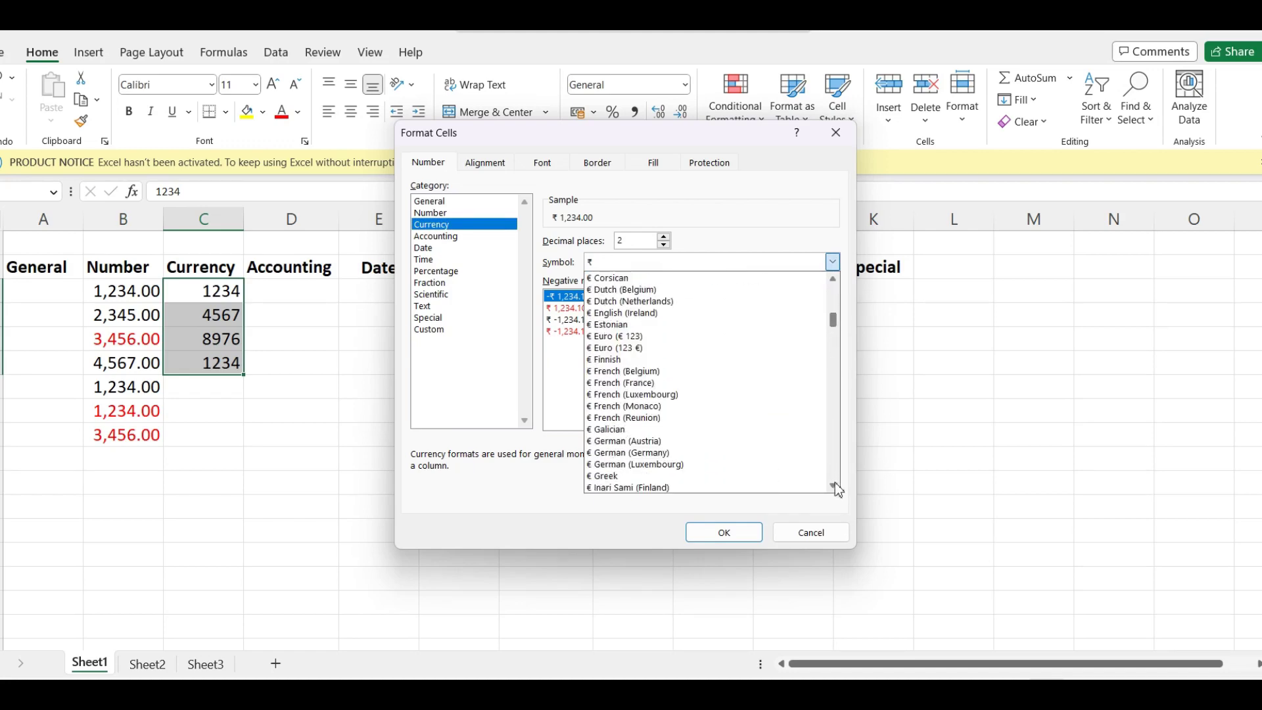
{"action": "scroll", "coordinate": [835, 480], "scroll_direction": "down", "scroll_amount": 8}
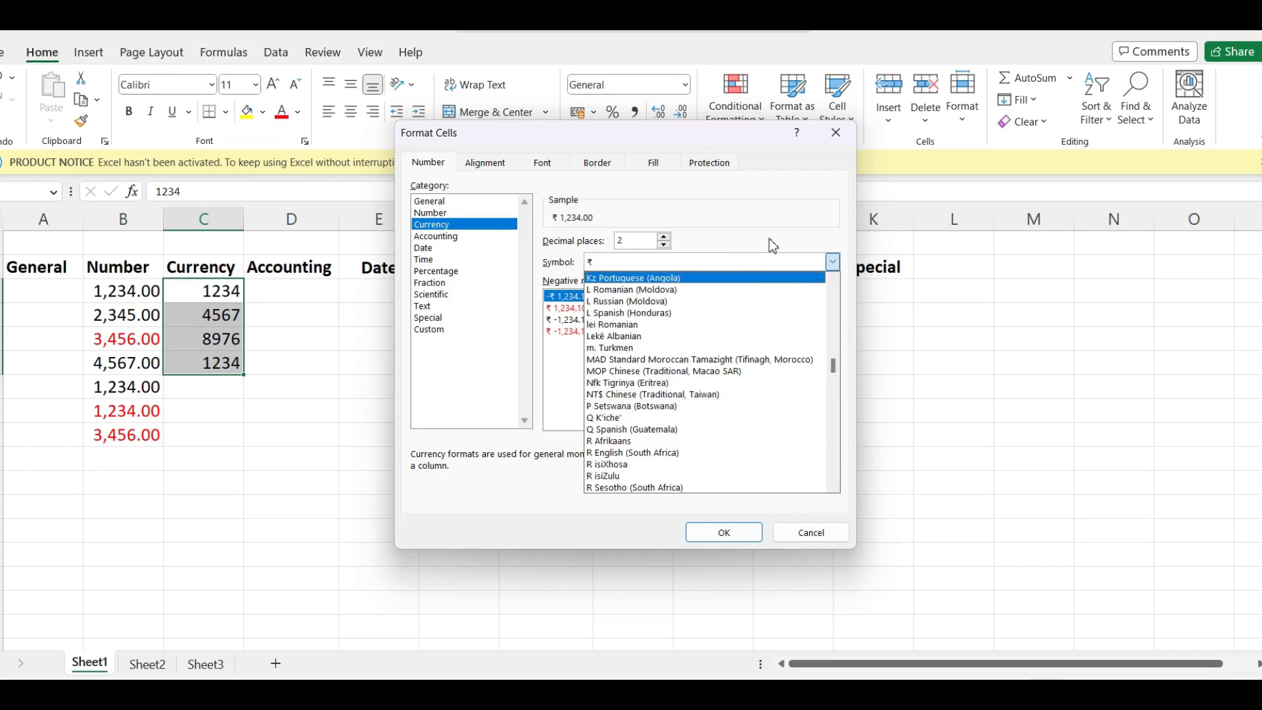
{"action": "left_click", "coordinate": [702, 260]}
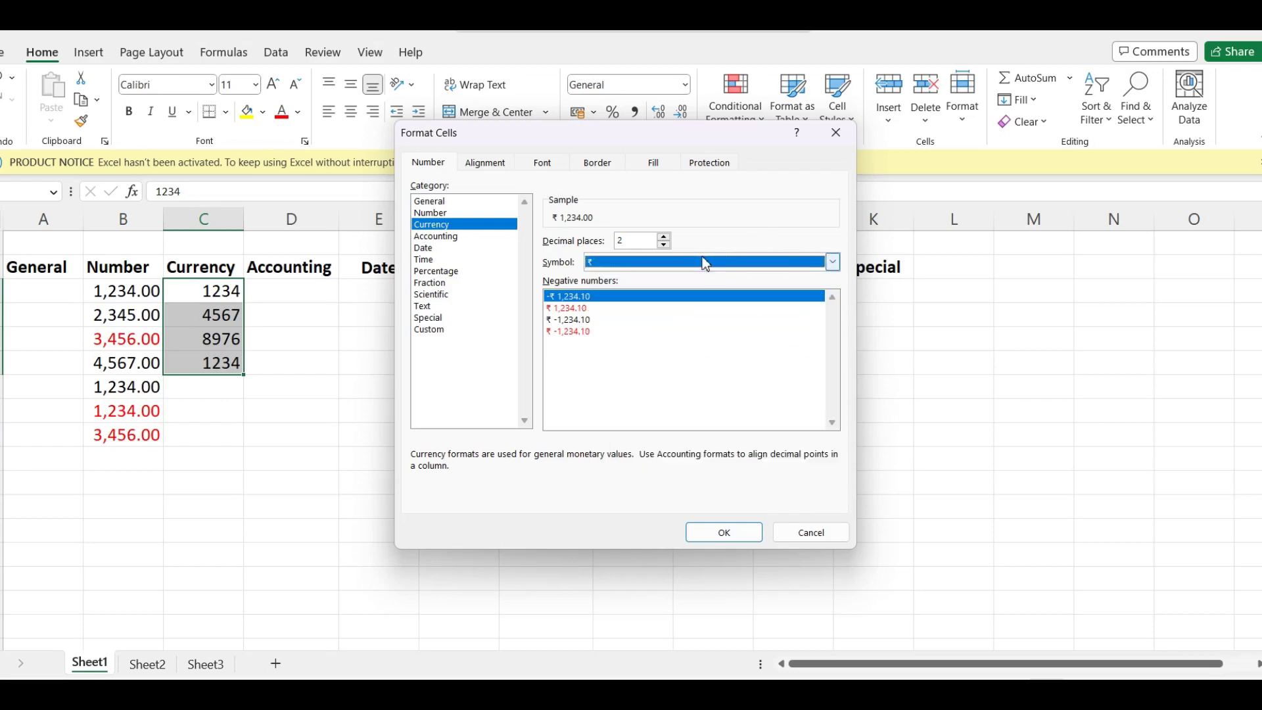
Set the currency symbol to INR for the four Currency values.
{"action": "left_click", "coordinate": [678, 257]}
{"action": "left_click", "coordinate": [677, 257]}
{"action": "left_click", "coordinate": [680, 263]}
{"action": "left_click", "coordinate": [593, 266]}
{"action": "left_click", "coordinate": [594, 266]}
{"action": "left_click", "coordinate": [594, 267]}
{"action": "left_click", "coordinate": [594, 266]}
{"action": "left_click", "coordinate": [594, 267]}
{"action": "type", "text": "in"}
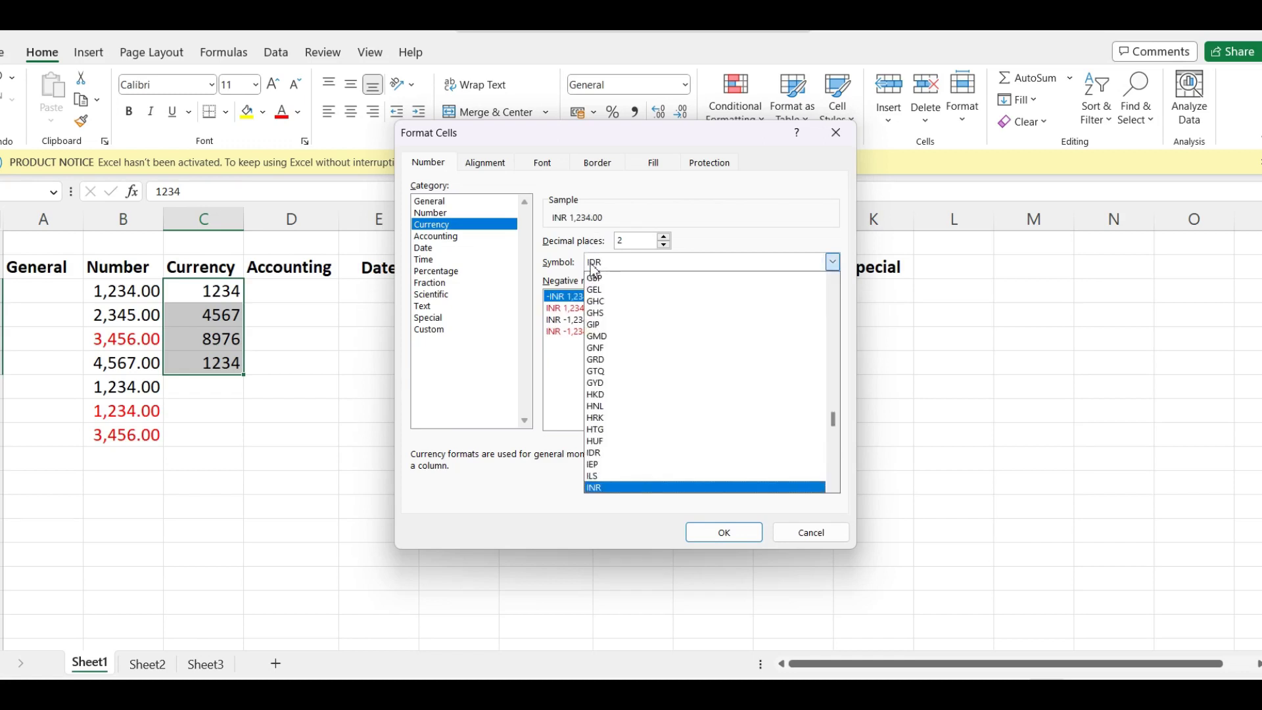
{"action": "type", "text": "r"}
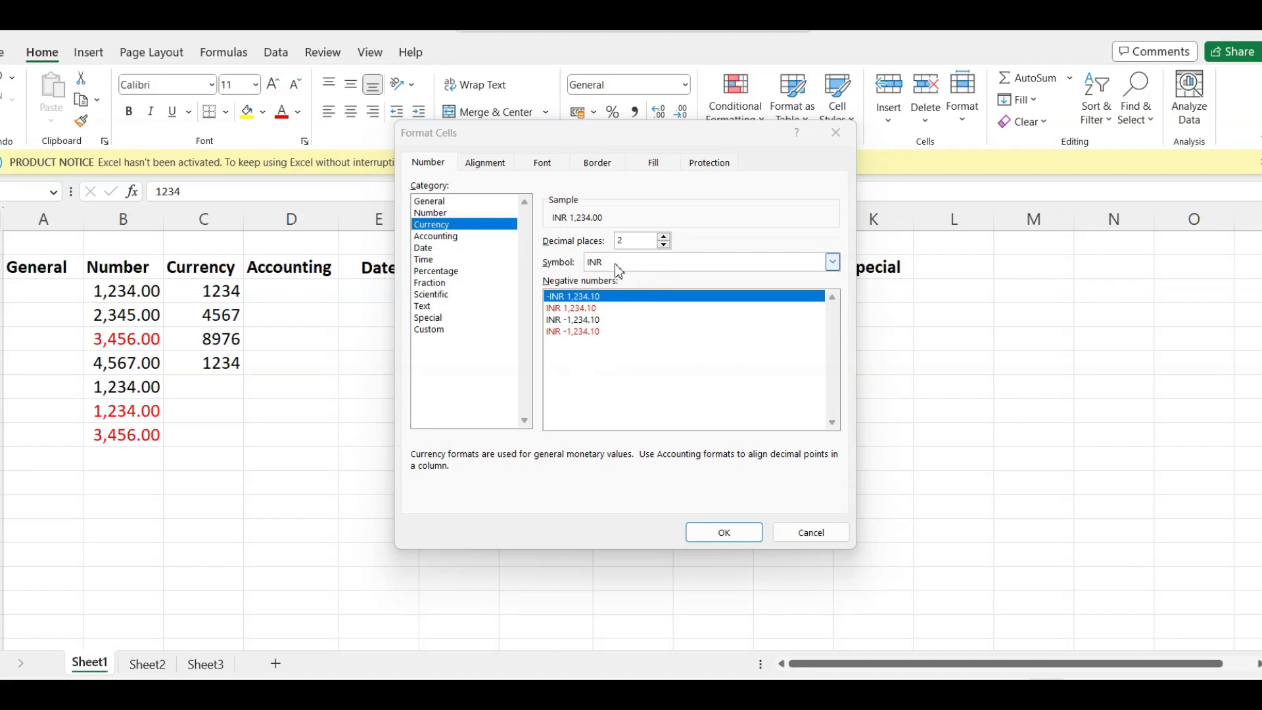
Choose red negative numbers without a minus sign and apply the Currency format to the four values.
{"action": "left_click", "coordinate": [616, 264]}
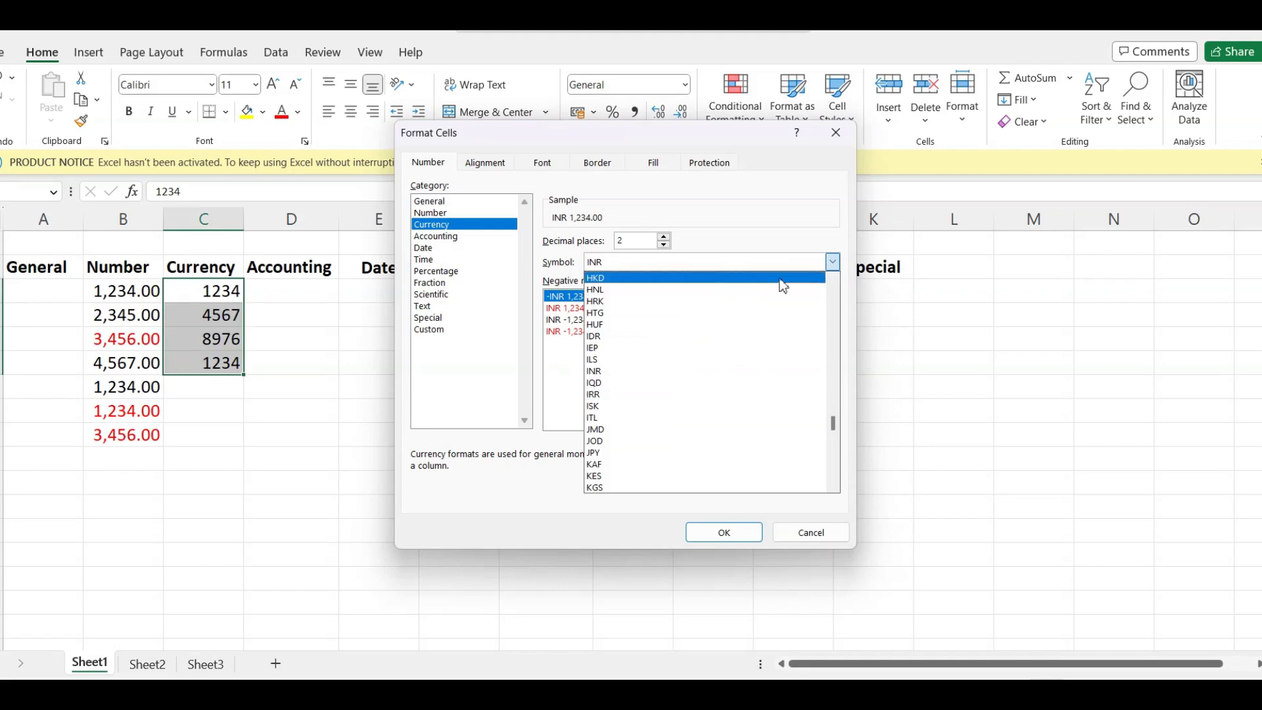
{"action": "left_click", "coordinate": [840, 262]}
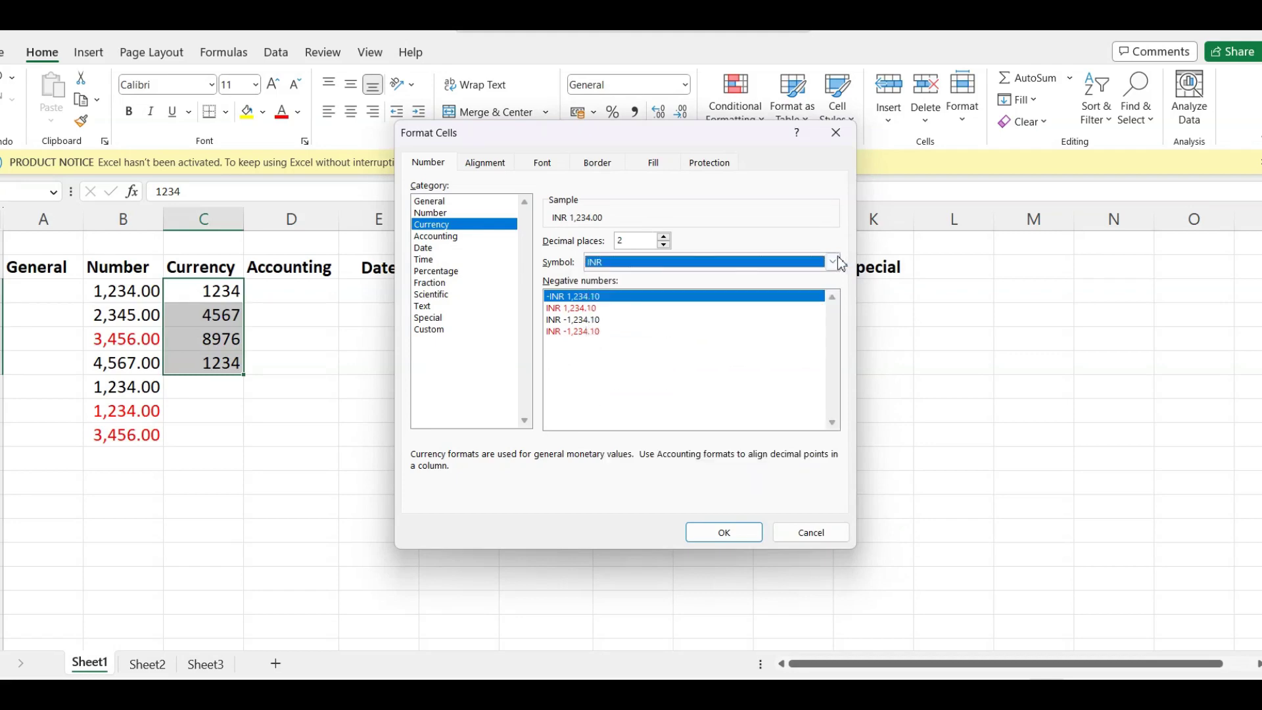
{"action": "left_click", "coordinate": [594, 308]}
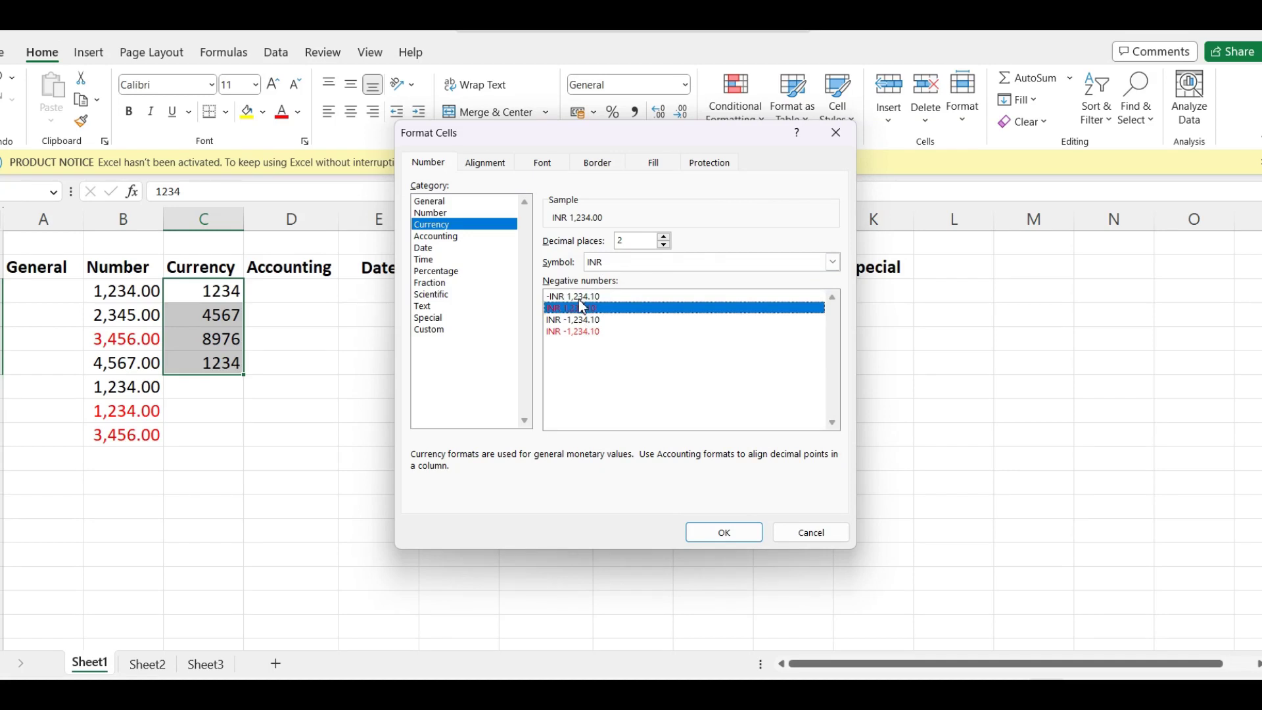
{"action": "left_click", "coordinate": [724, 532]}
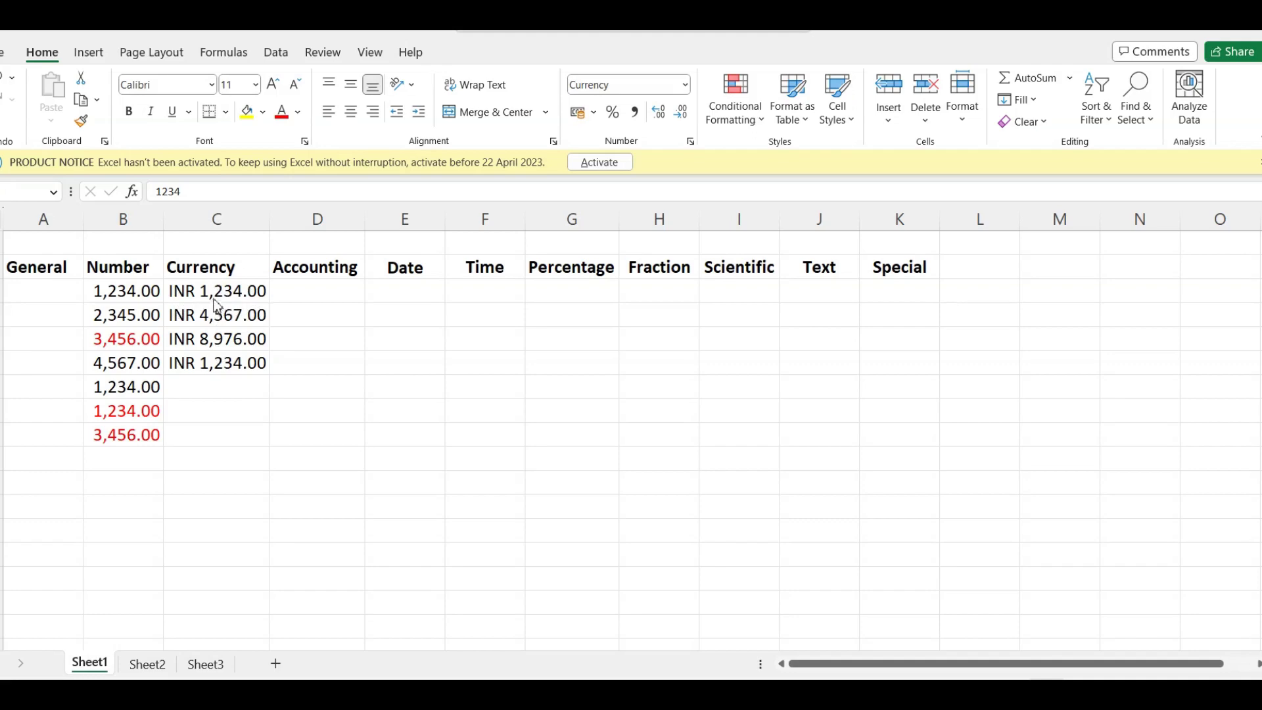
Fill the four Currency values down as a series into the five empty cells below.
{"action": "key", "text": "ctrl+shift+Down"}
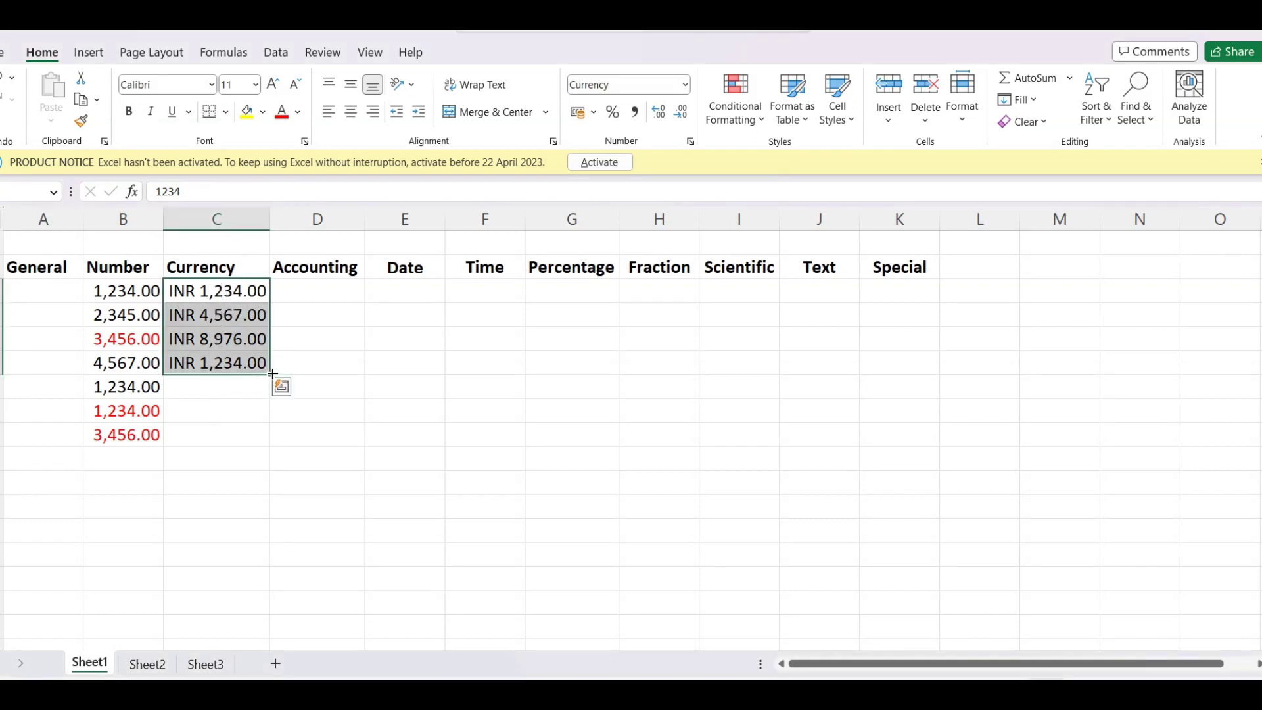
{"action": "left_click_drag", "start_coordinate": [273, 374], "coordinate": [275, 504]}
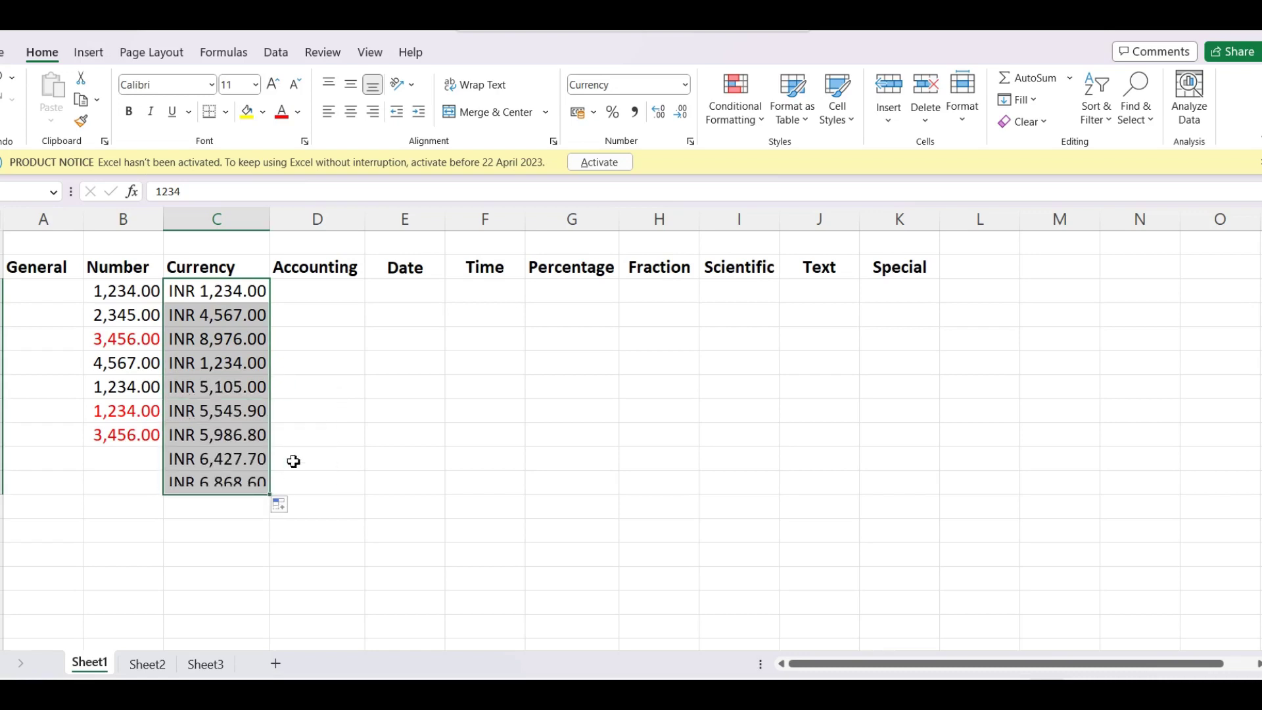
{"action": "left_click", "coordinate": [289, 360]}
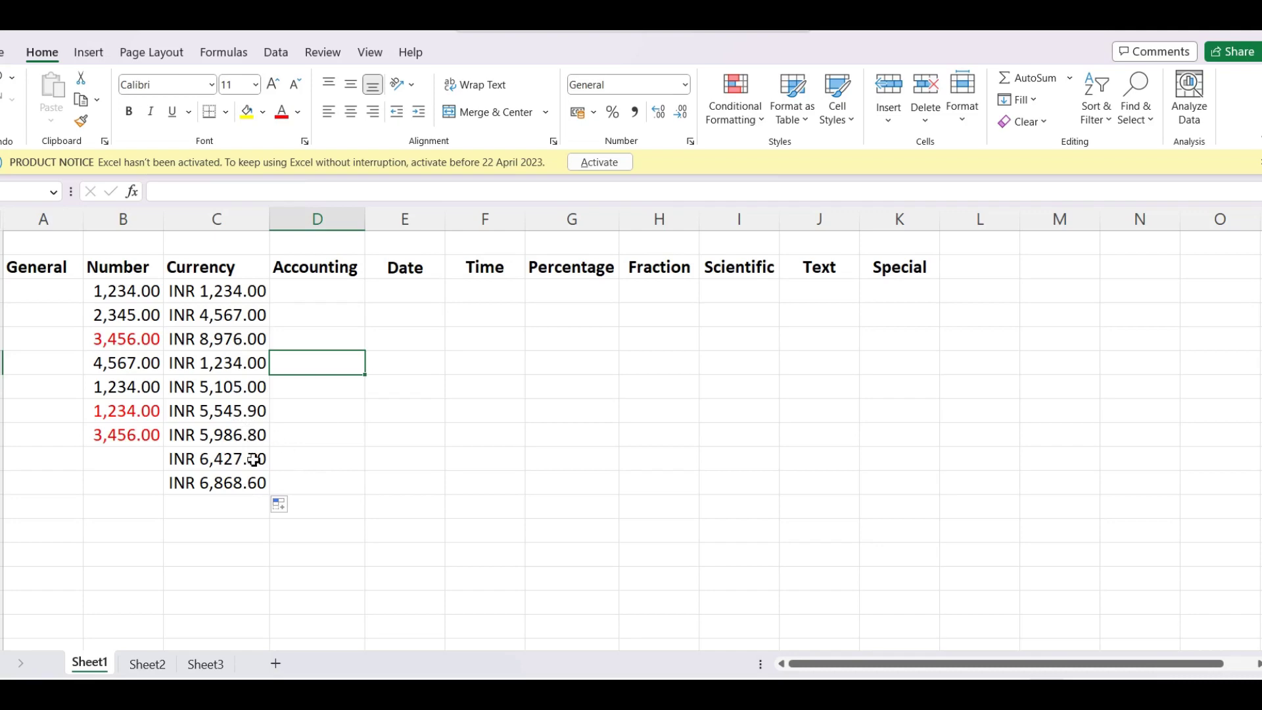
{"action": "left_click", "coordinate": [242, 500]}
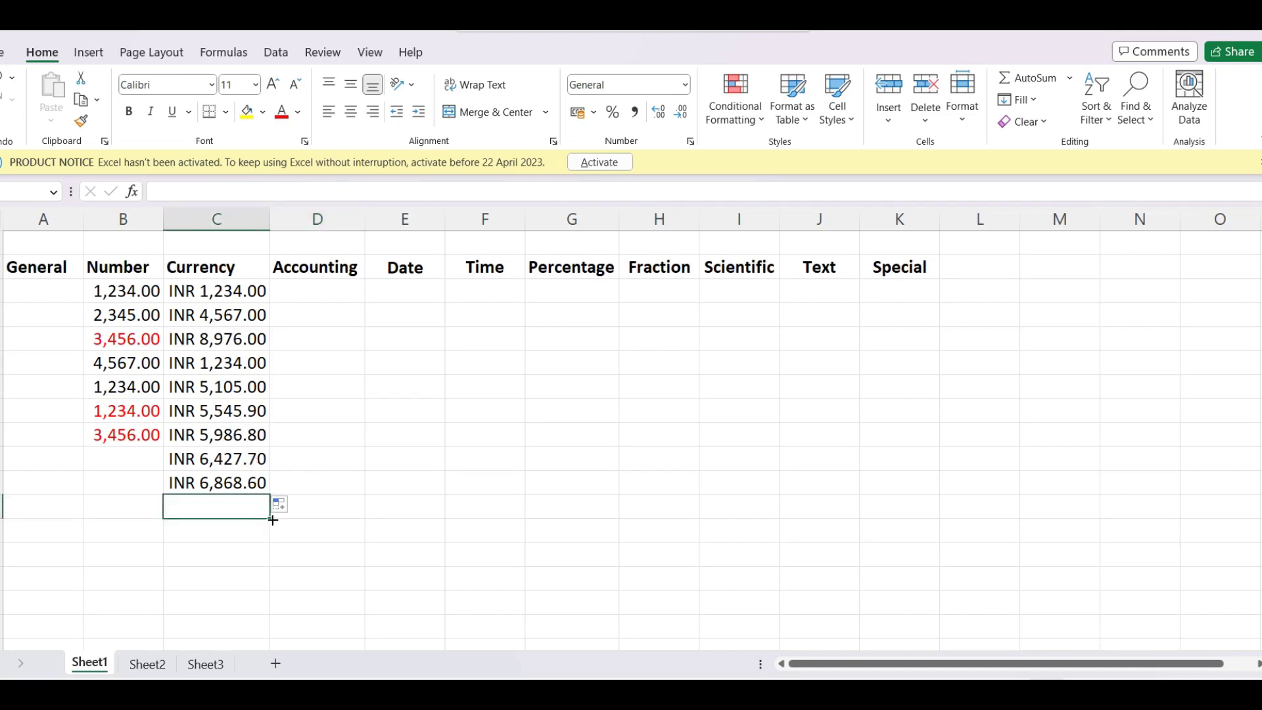
{"action": "left_click_drag", "start_coordinate": [272, 520], "coordinate": [272, 615]}
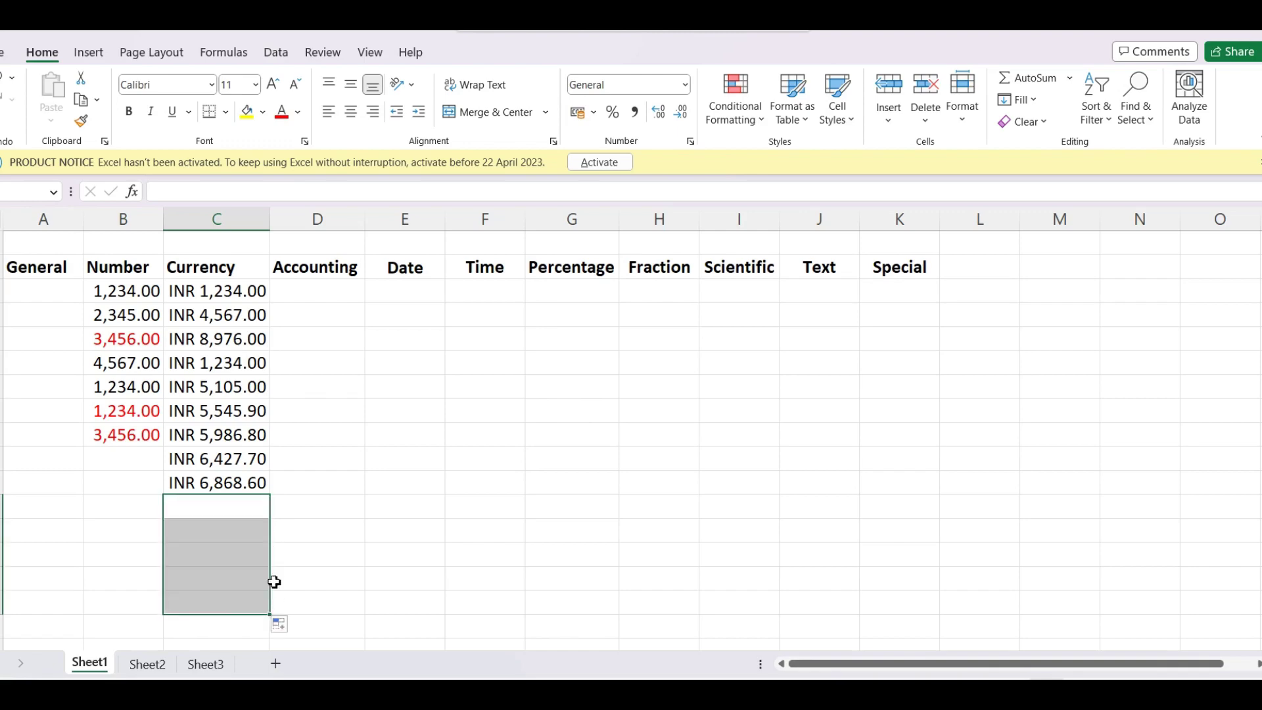
Apply the default Currency format to the empty Accounting cell beside the last Currency value.
{"action": "left_click", "coordinate": [353, 484]}
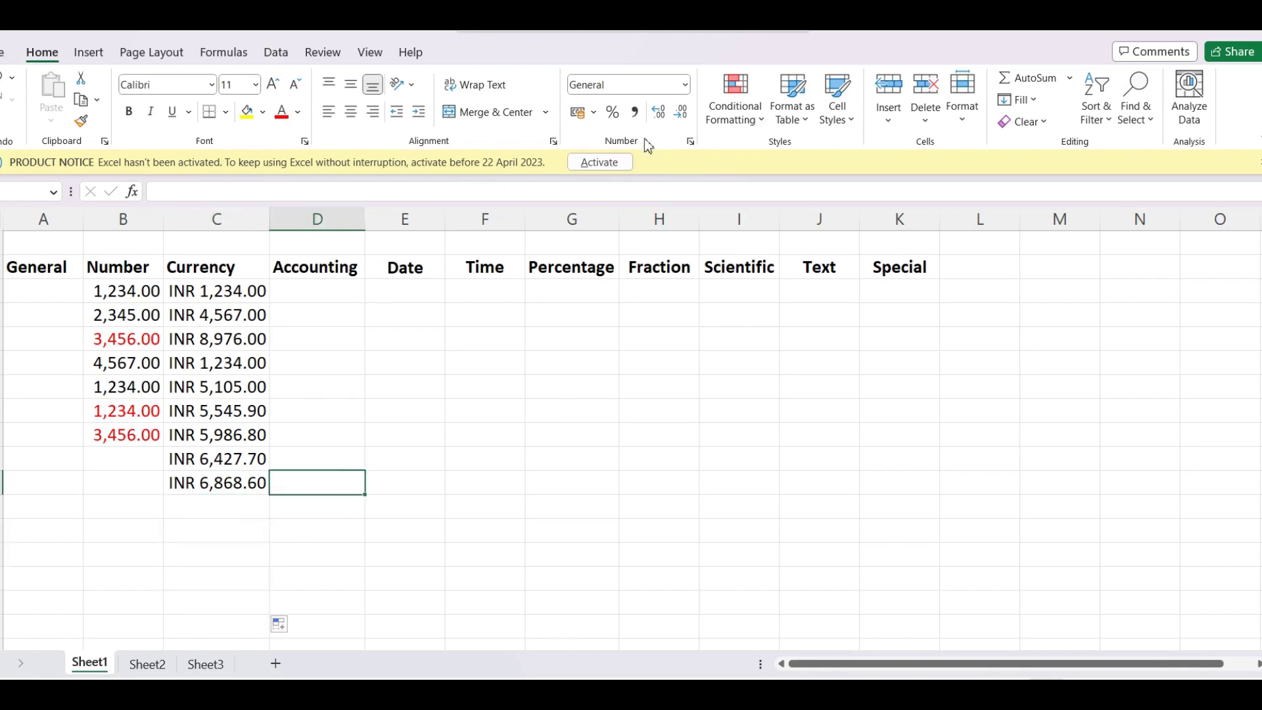
{"action": "left_click", "coordinate": [685, 84]}
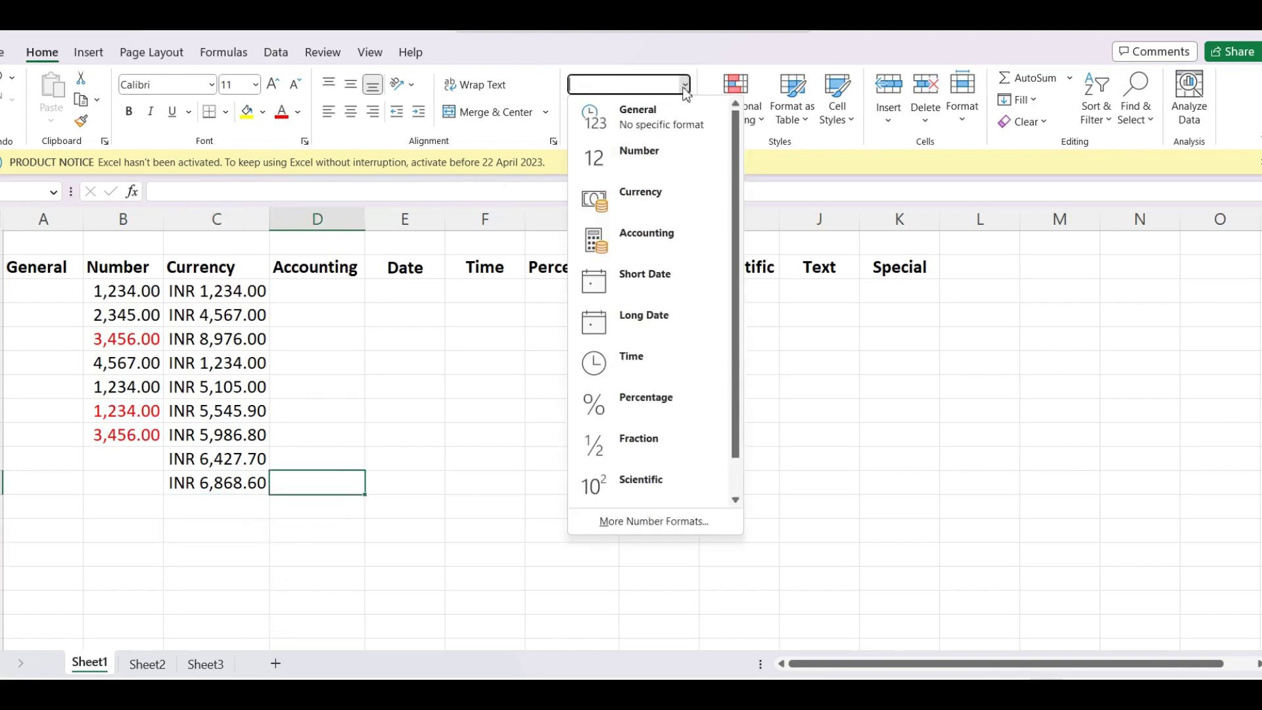
{"action": "left_click", "coordinate": [645, 203]}
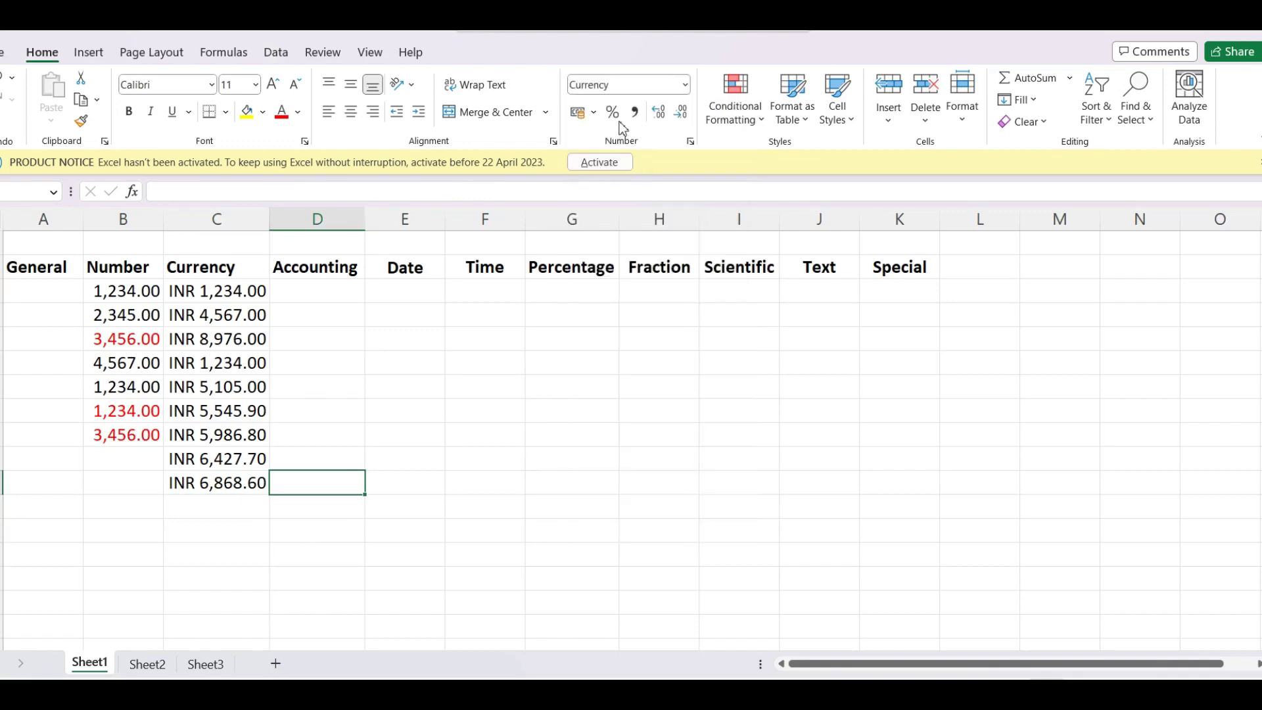
Set the Currency format's symbol to INR for the empty Accounting cell beside INR 6,868.60 and apply it.
{"action": "left_click", "coordinate": [684, 86]}
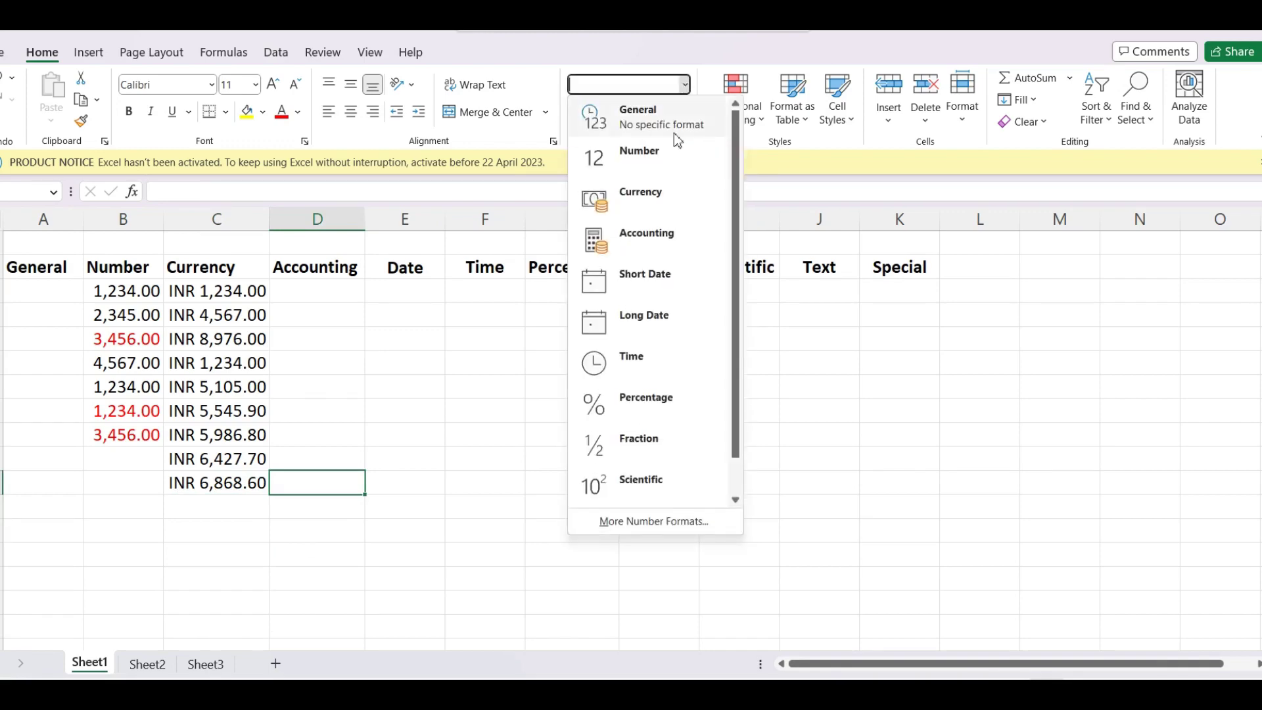
{"action": "left_click", "coordinate": [612, 523]}
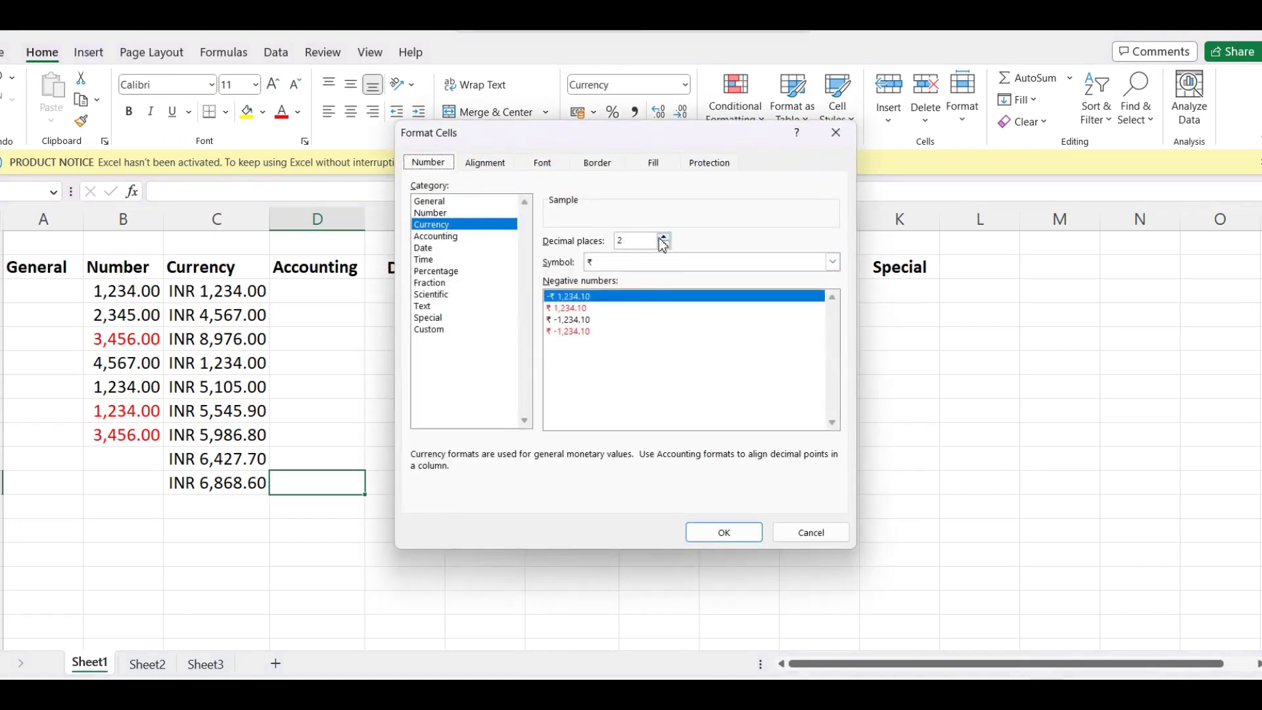
{"action": "left_click", "coordinate": [602, 265]}
{"action": "left_click", "coordinate": [603, 267]}
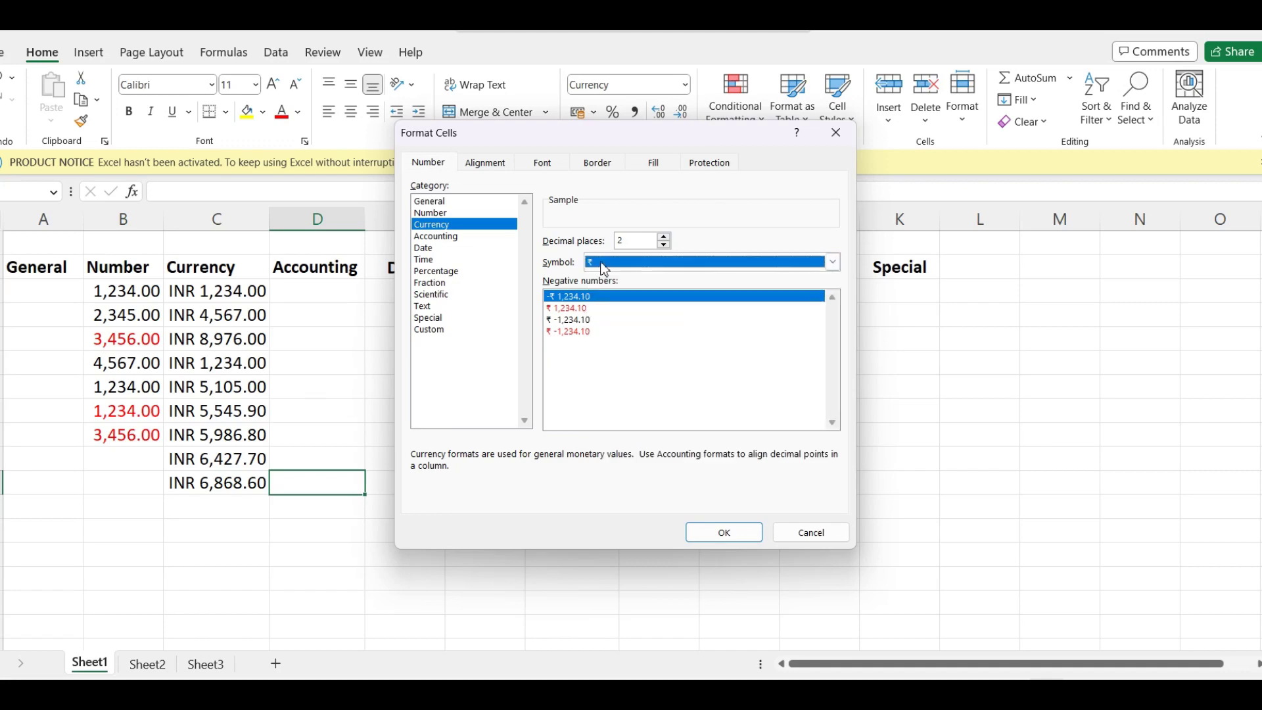
{"action": "type", "text": "inr"}
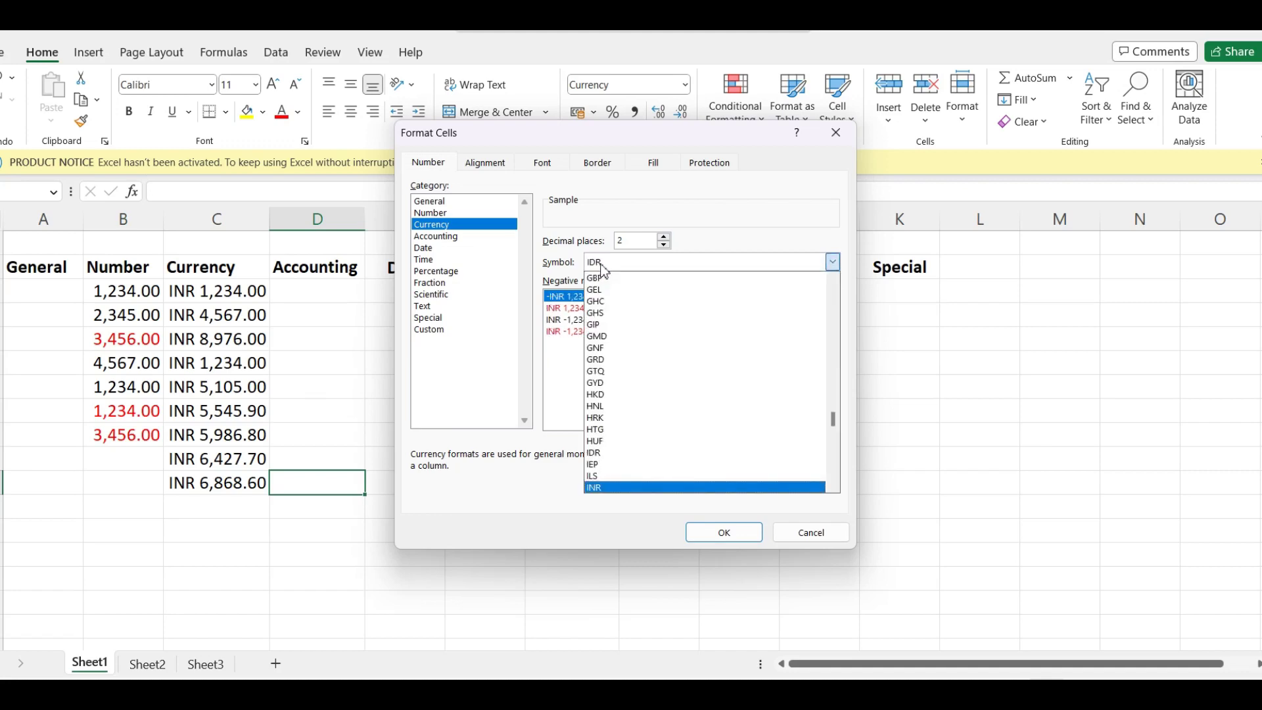
{"action": "type", "text": "r"}
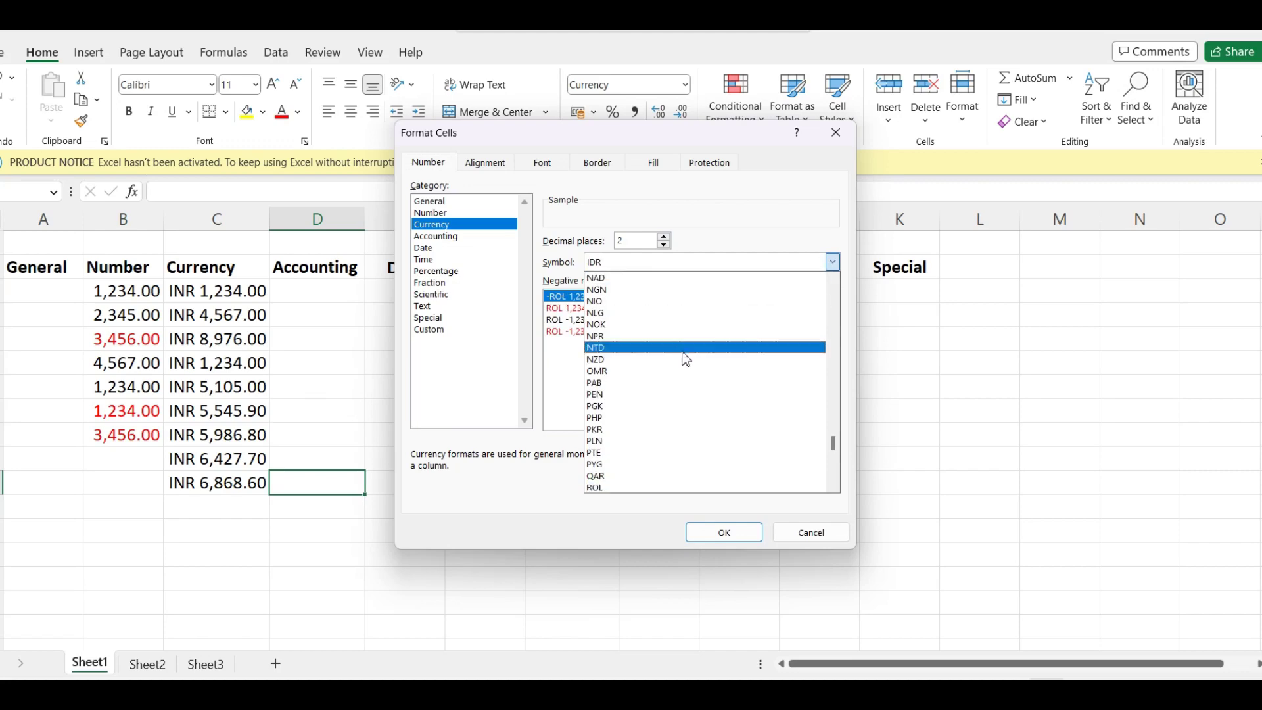
{"action": "left_click", "coordinate": [833, 487]}
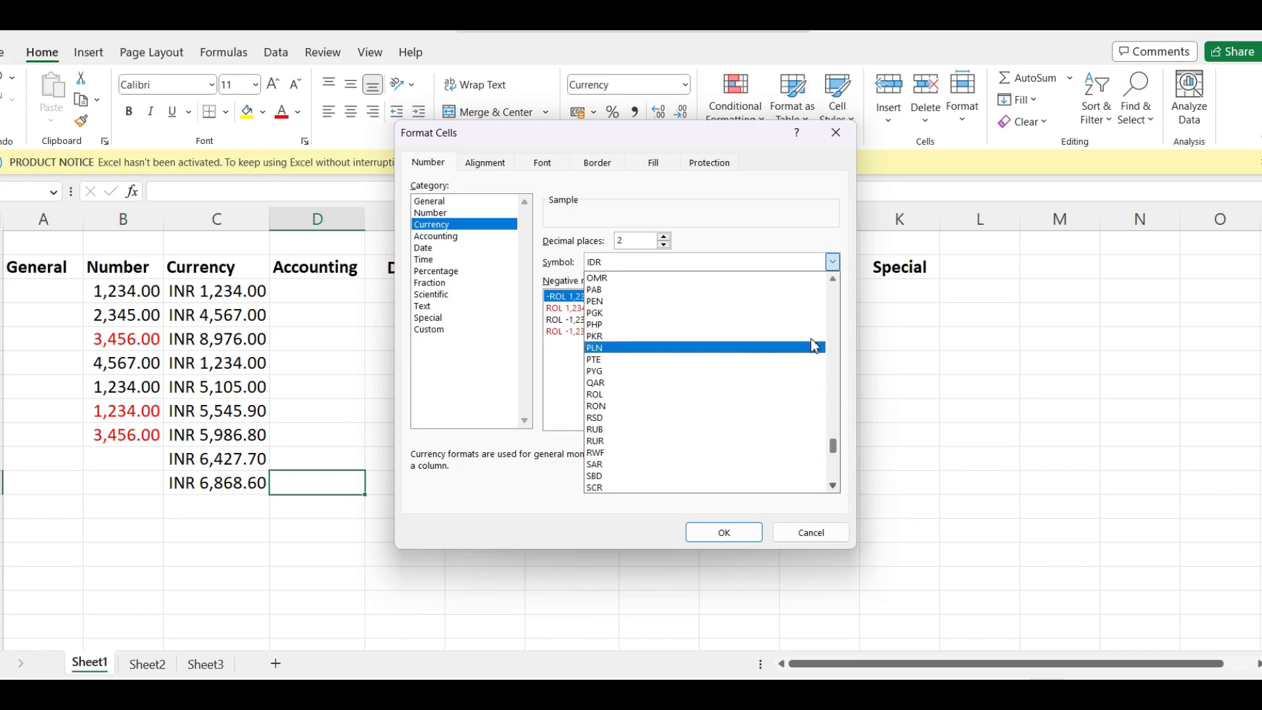
{"action": "left_click", "coordinate": [832, 266]}
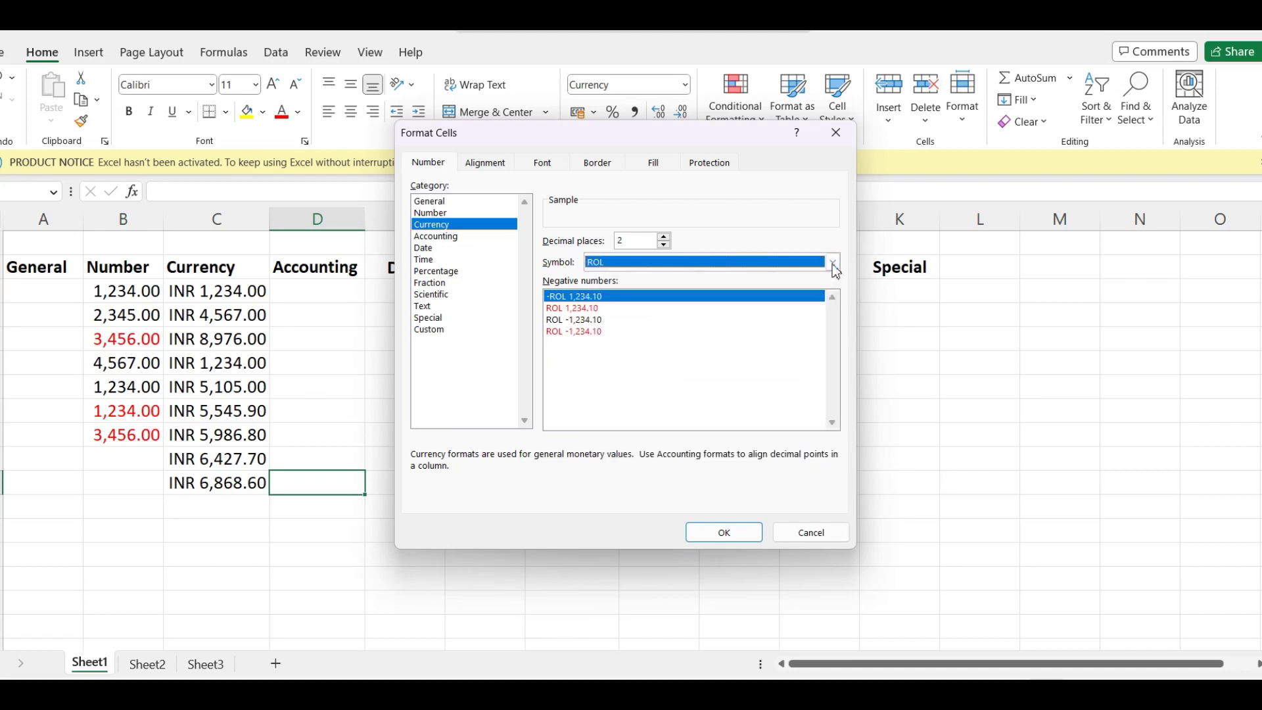
{"action": "left_click", "coordinate": [785, 265]}
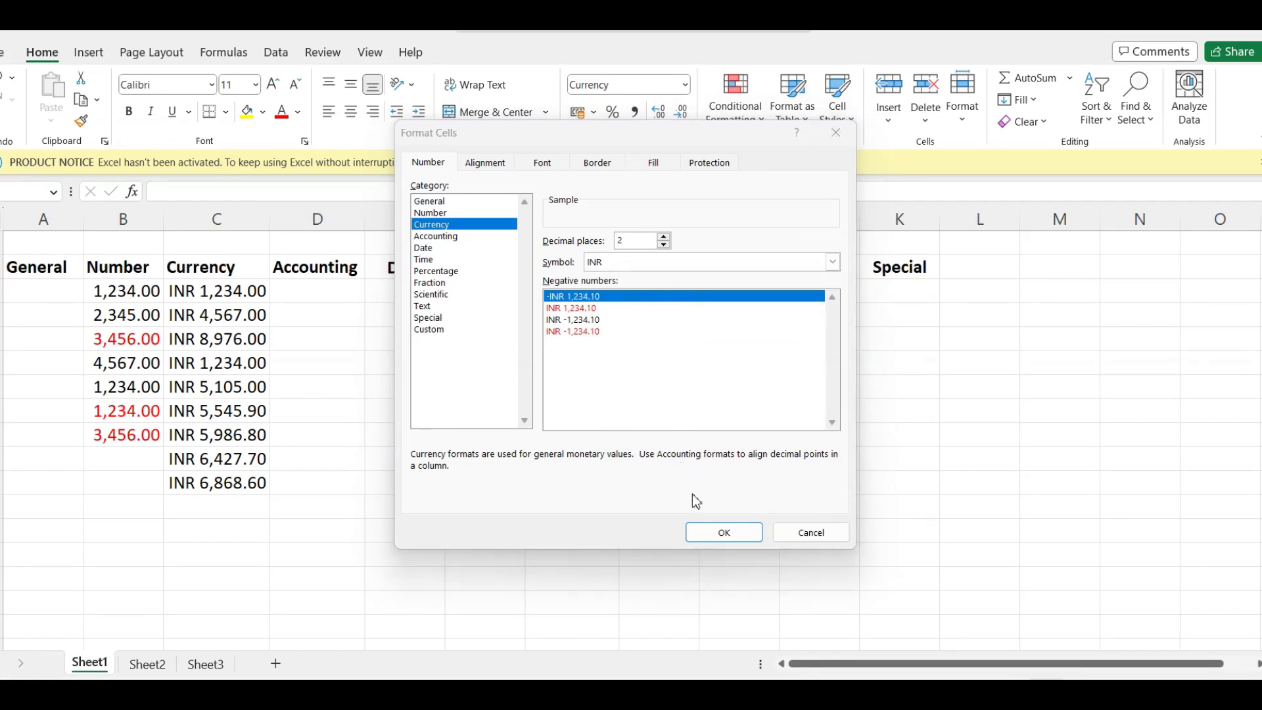
{"action": "left_click", "coordinate": [721, 531]}
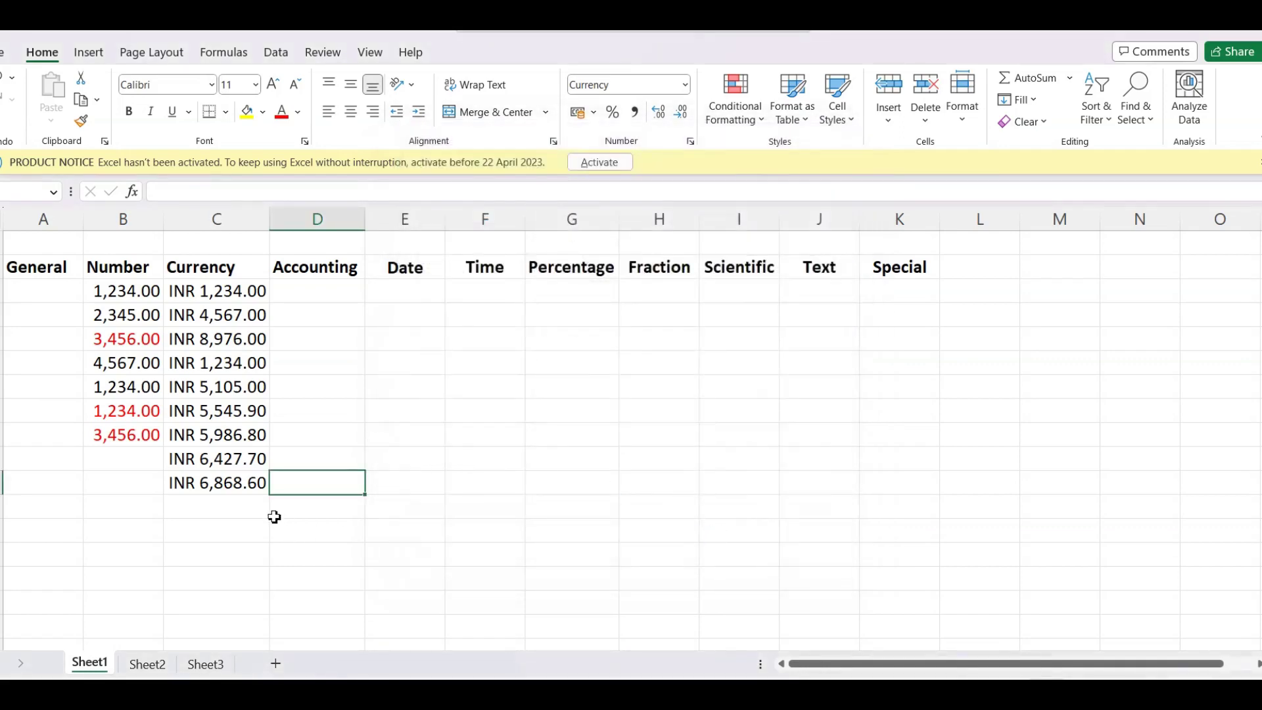
Enter 123 and 1234 in the two empty cells directly below the last Currency value.
{"action": "left_click", "coordinate": [234, 518]}
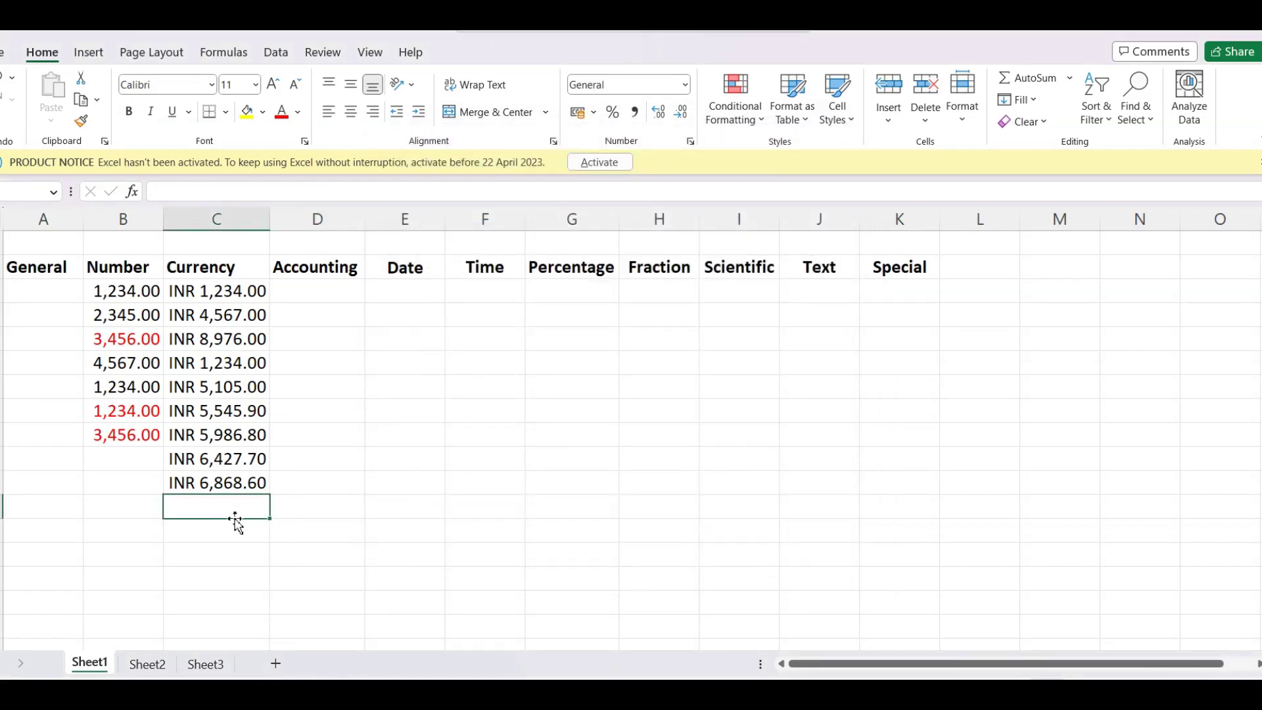
{"action": "type", "text": "123"}
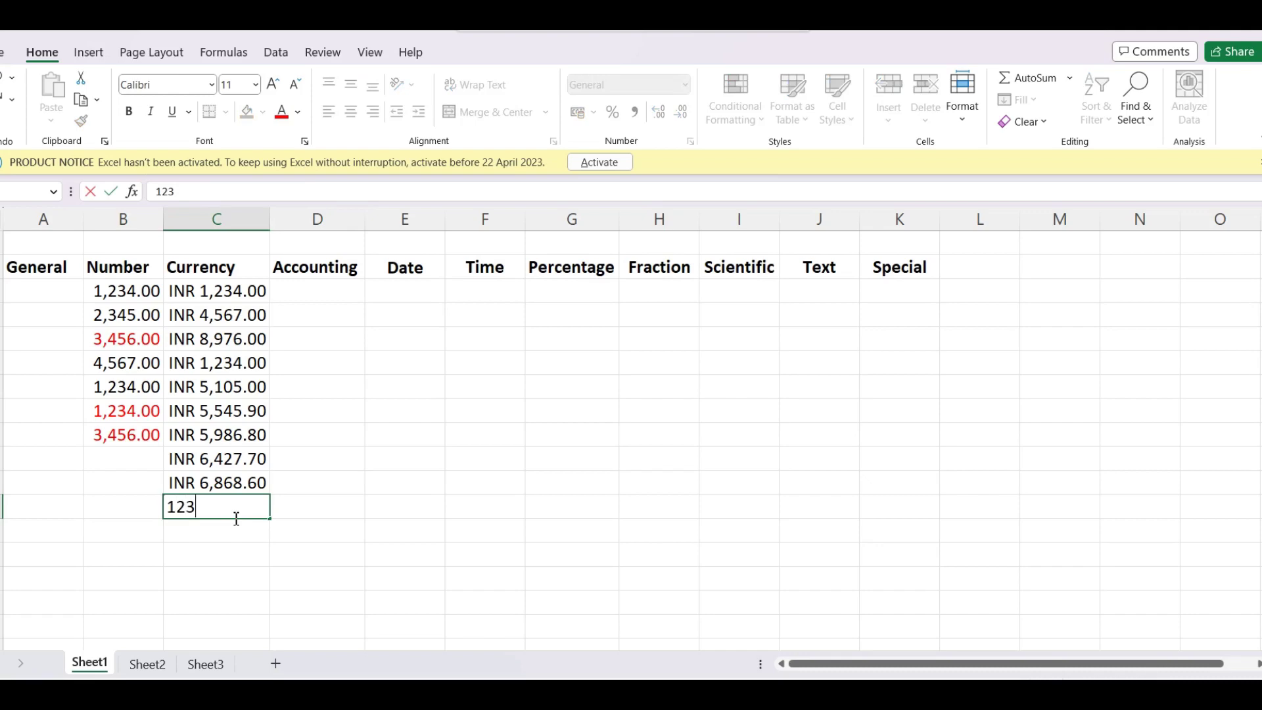
{"action": "key", "text": "Return"}
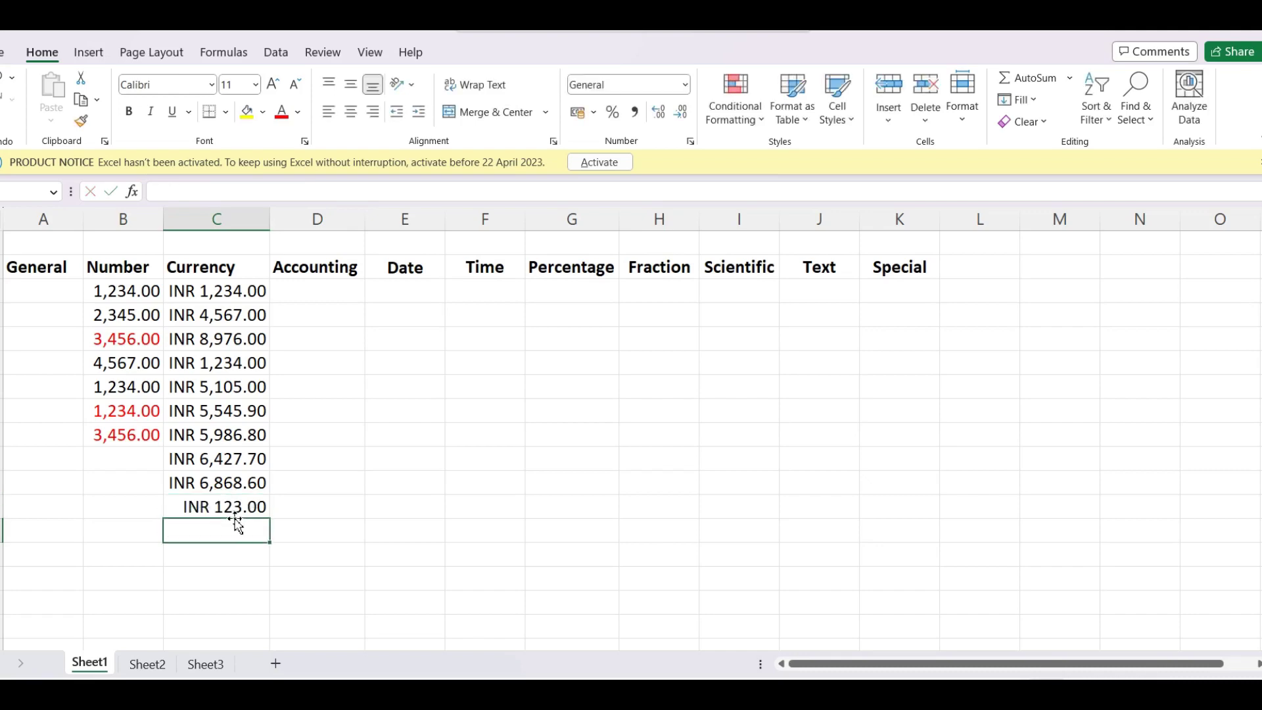
{"action": "type", "text": "1234"}
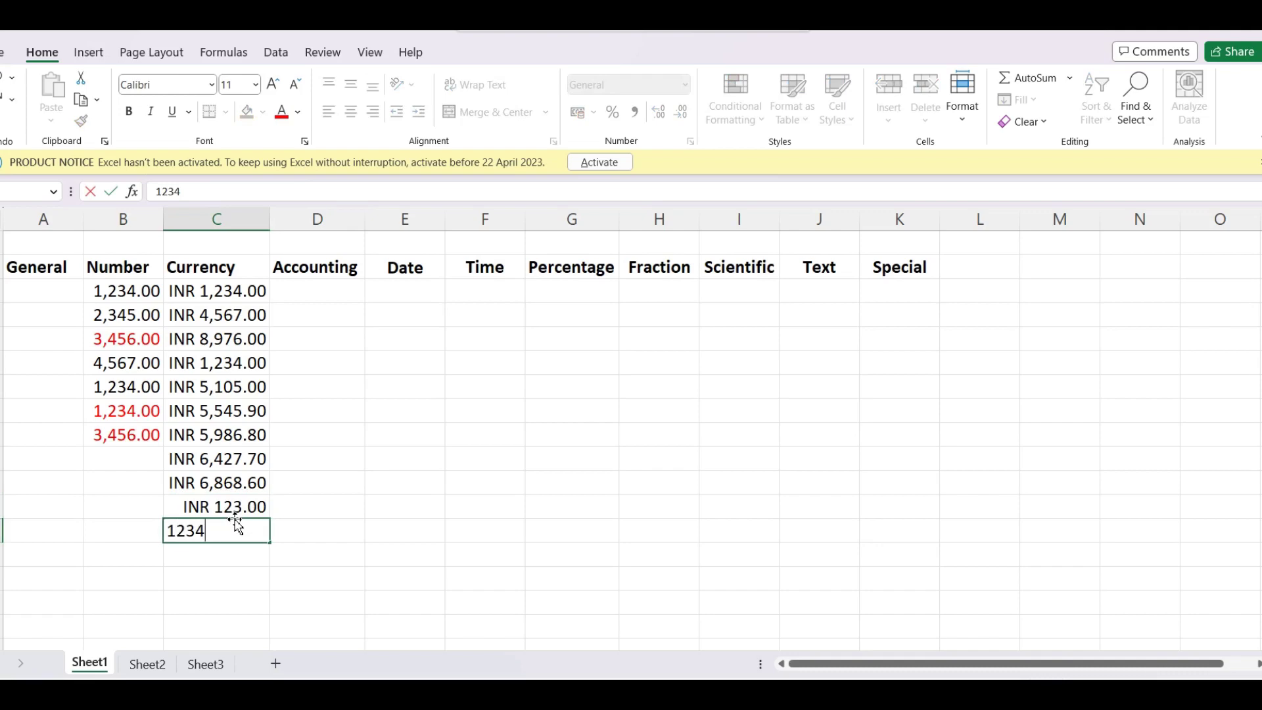
{"action": "key", "text": "Return"}
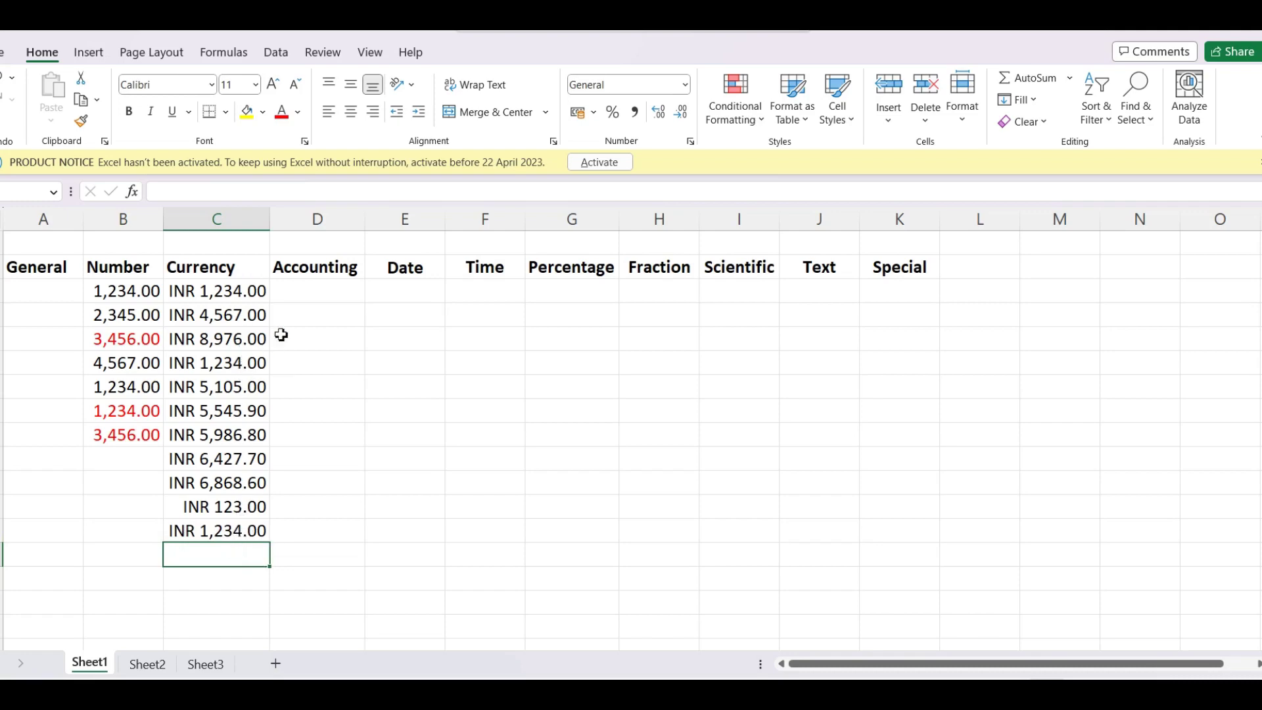
{"action": "left_click", "coordinate": [326, 290]}
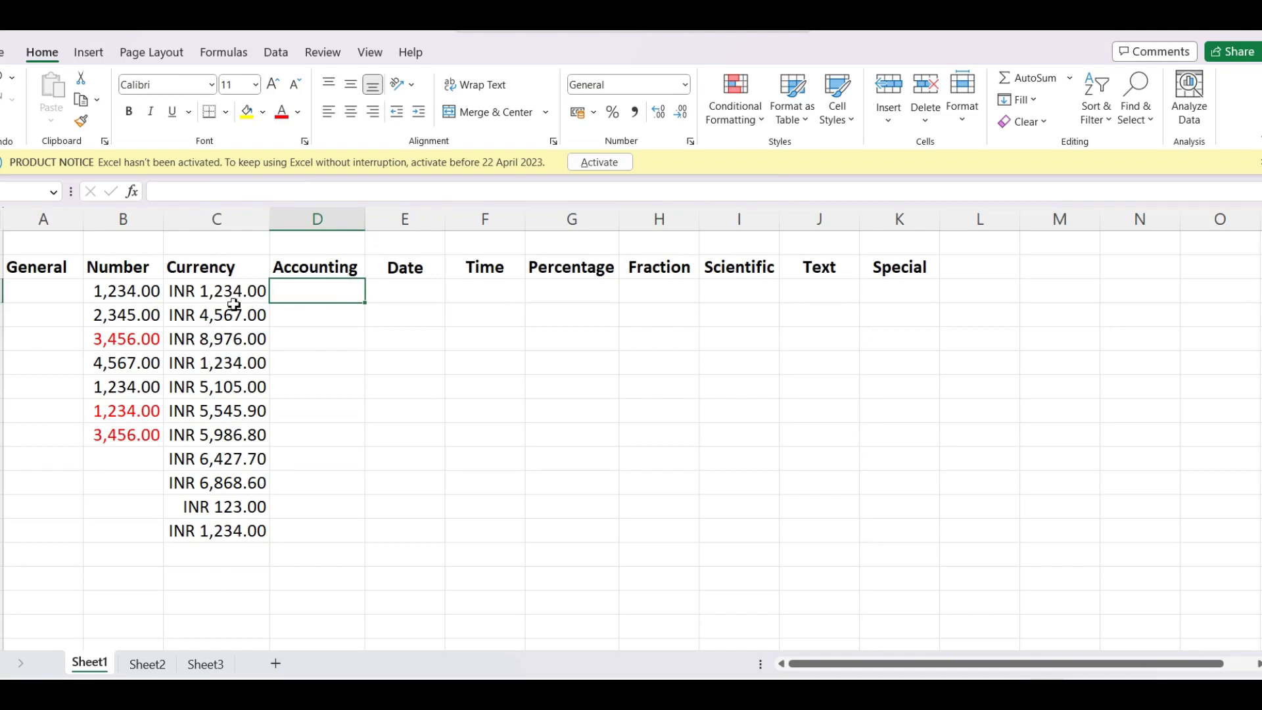
{"action": "left_click", "coordinate": [684, 86]}
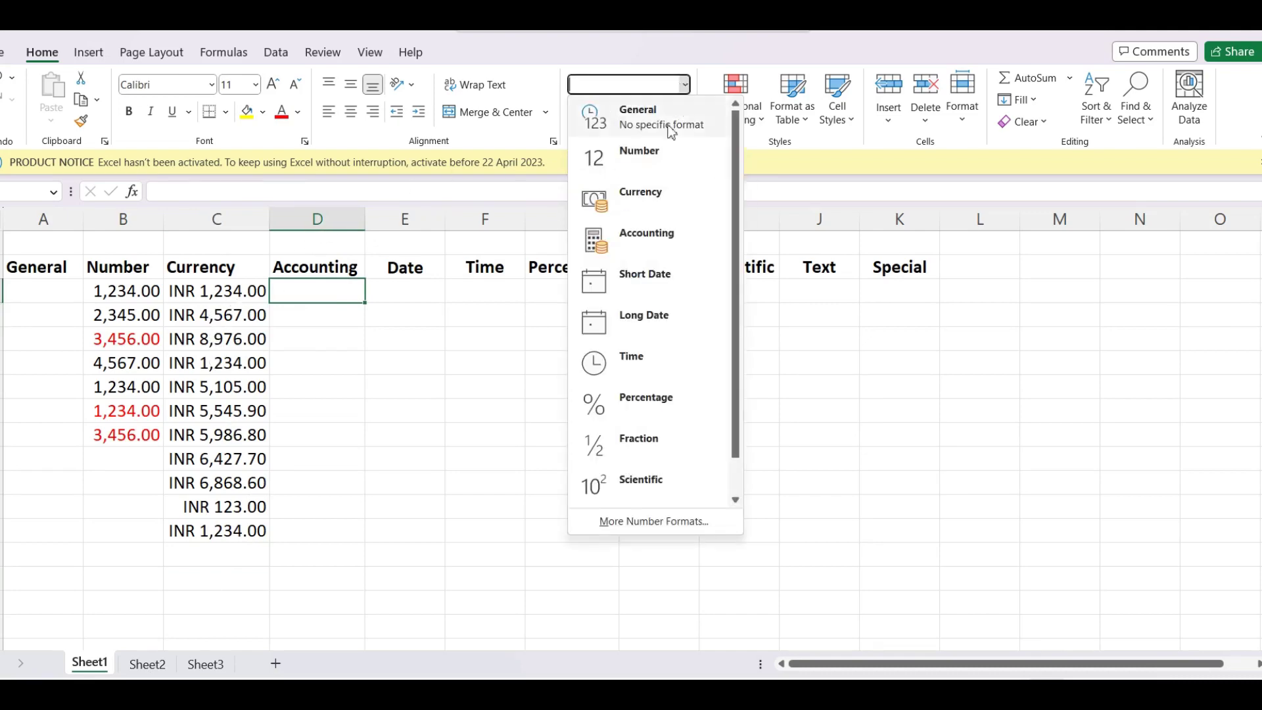
{"action": "left_click", "coordinate": [622, 523]}
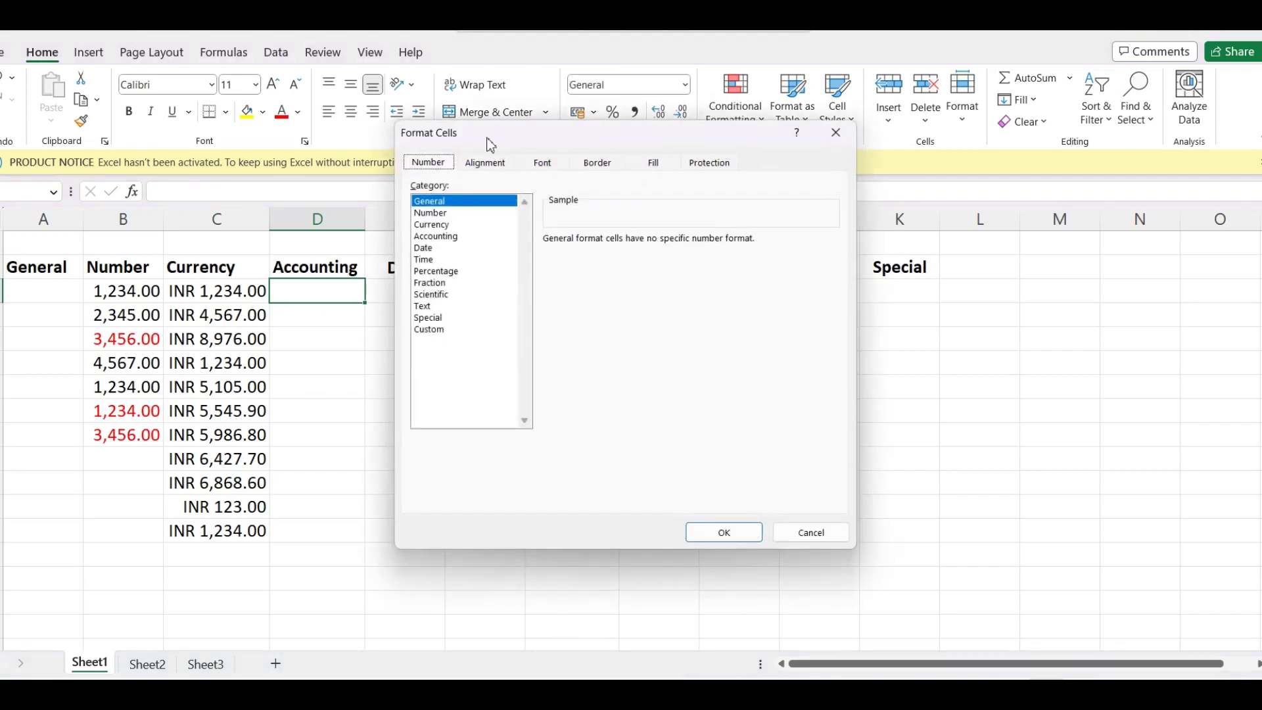
{"action": "left_click", "coordinate": [453, 225]}
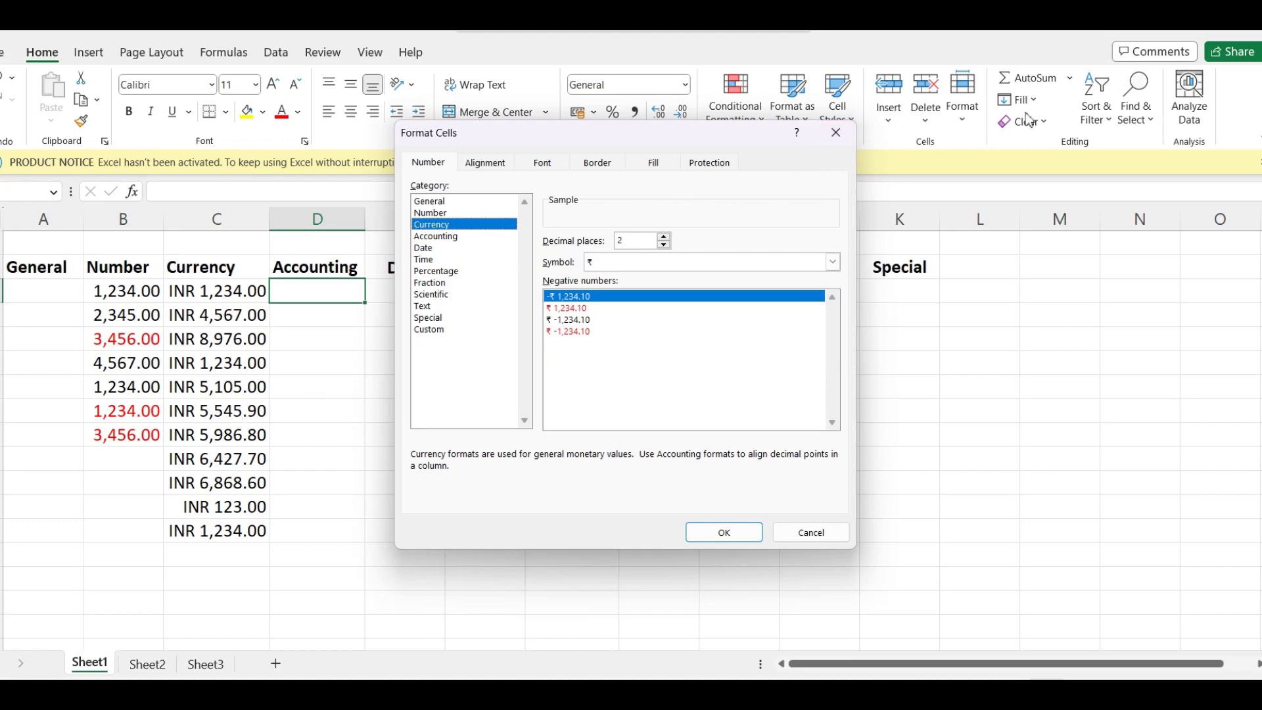
{"action": "left_click", "coordinate": [836, 132]}
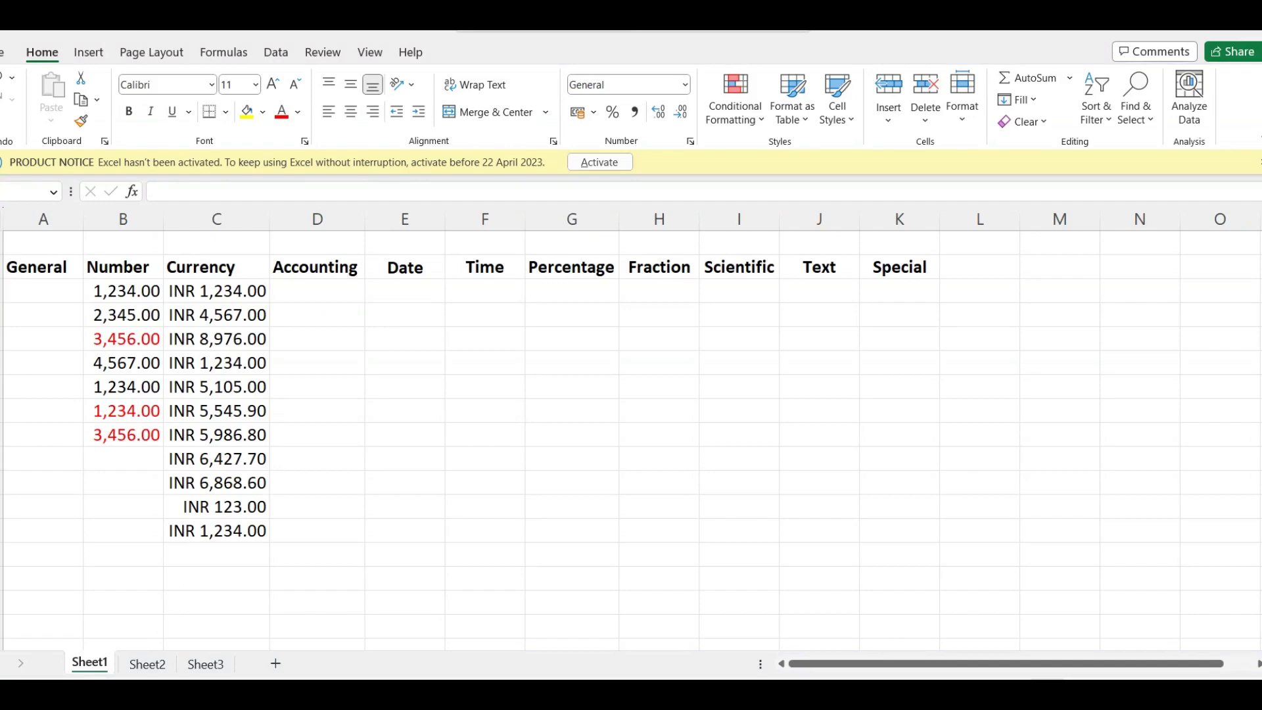
Enter 1234, 234, 3456, 5678 and 5432 down the column under the Accounting heading.
{"action": "left_click", "coordinate": [324, 287]}
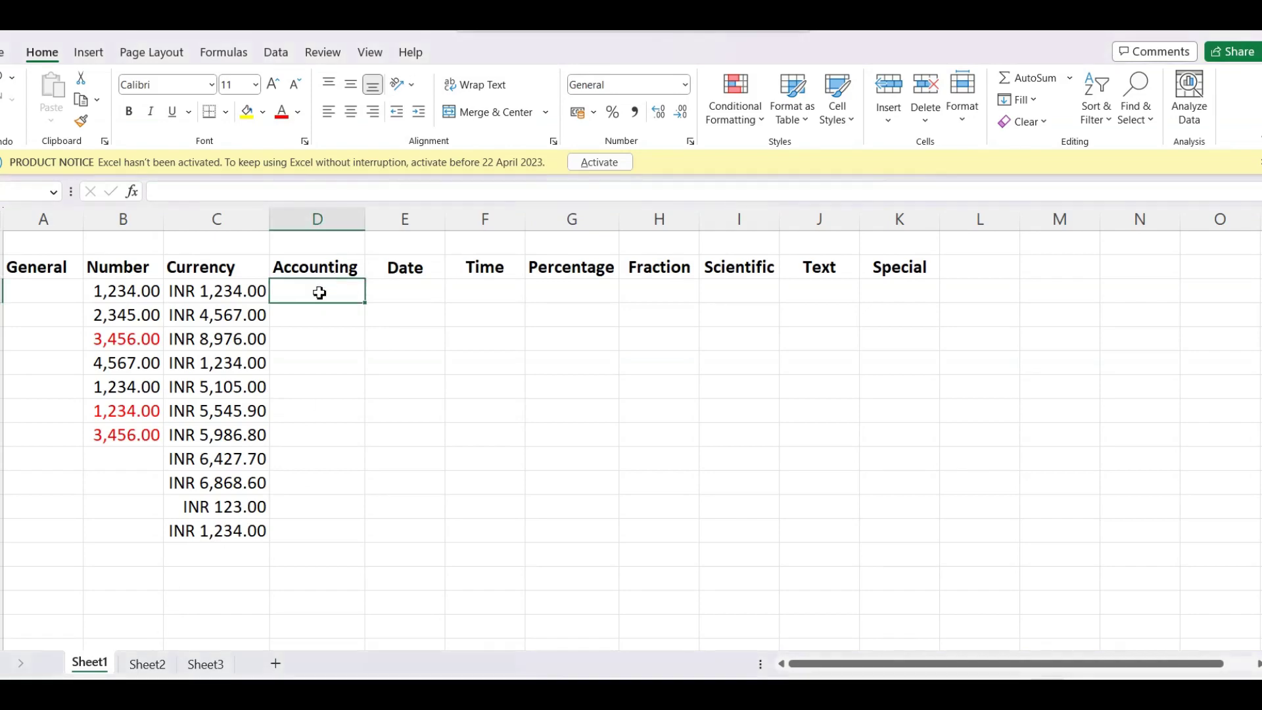
{"action": "type", "text": "12"}
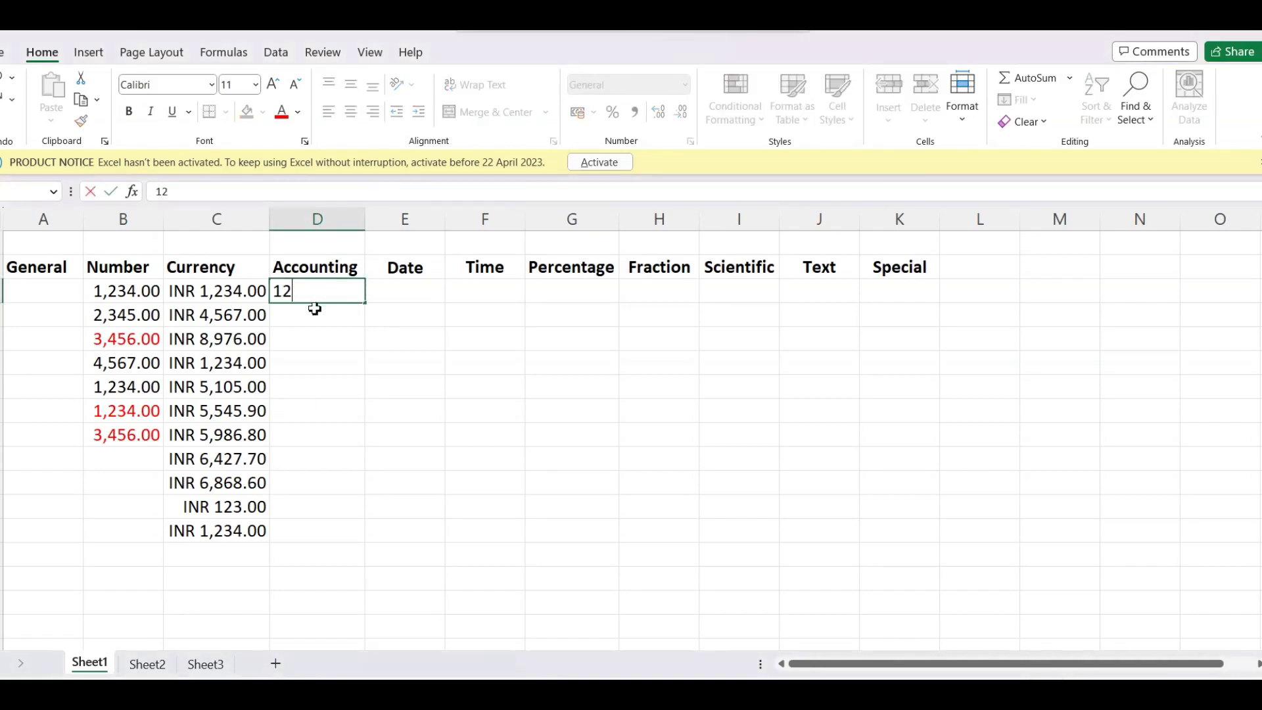
{"action": "type", "text": "34"}
{"action": "key", "text": "Return"}
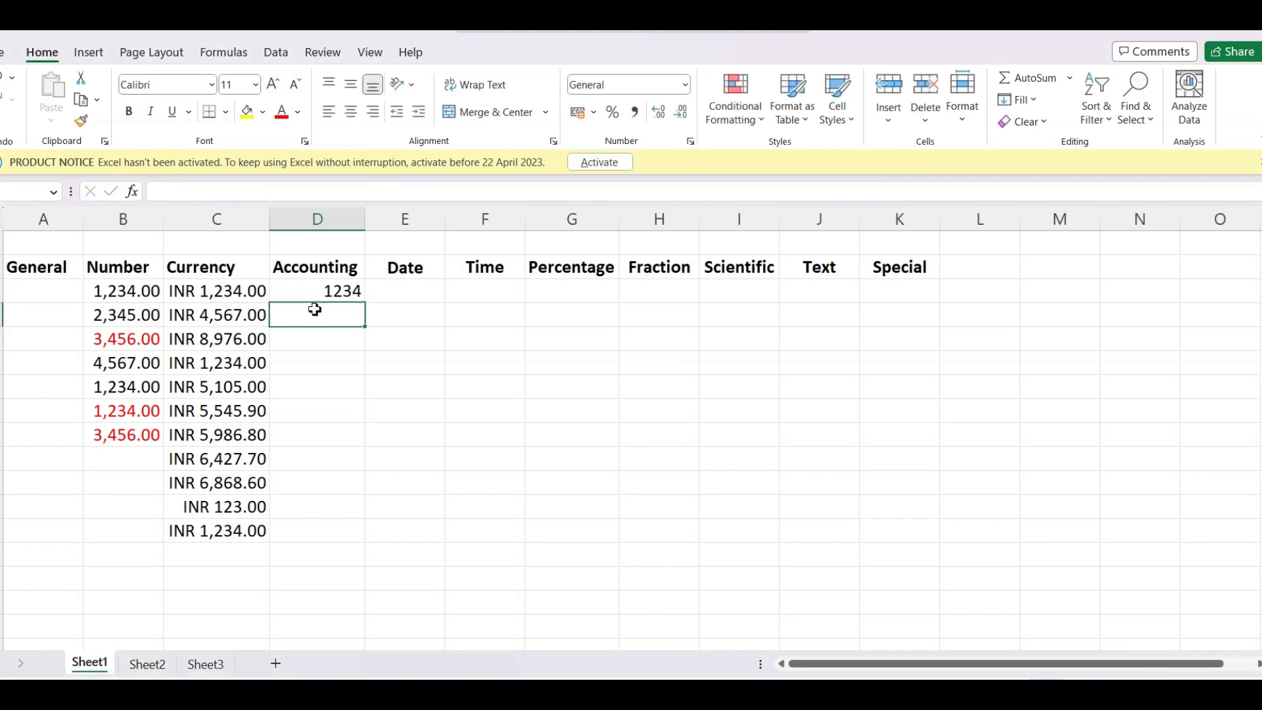
{"action": "type", "text": "23"}
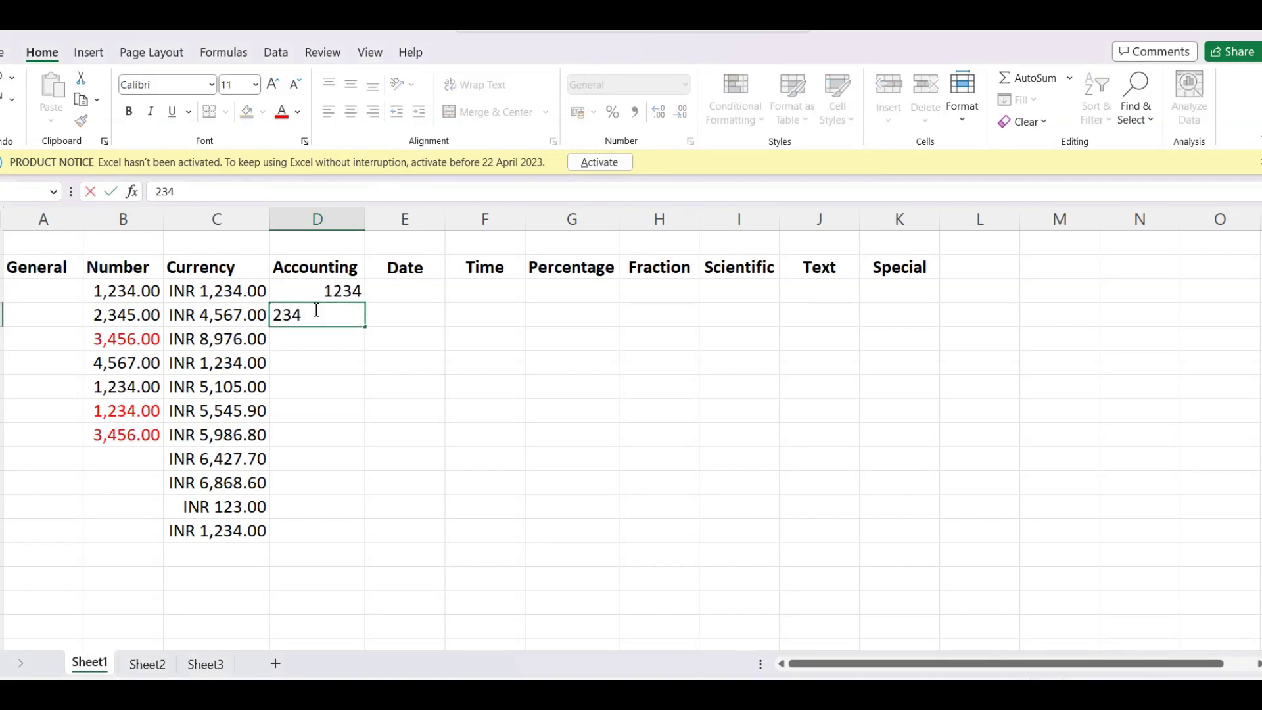
{"action": "type", "text": "4"}
{"action": "key", "text": "Return"}
{"action": "type", "text": "34"}
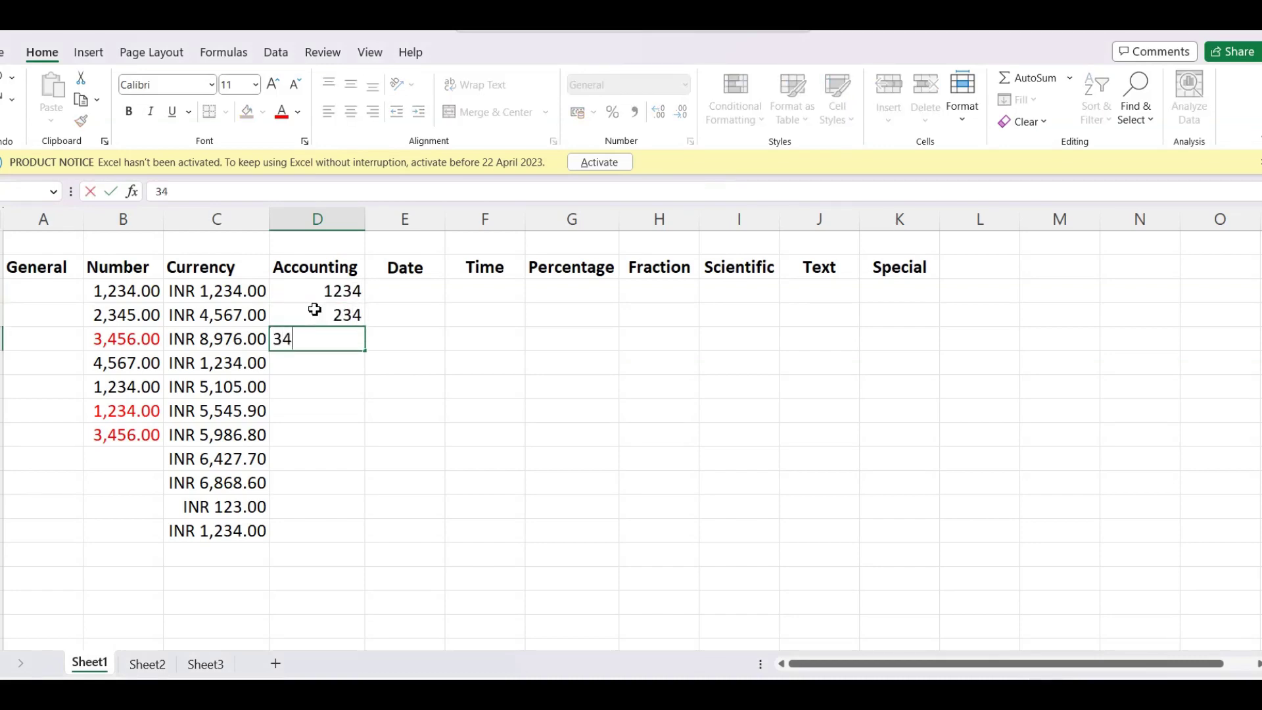
{"action": "key", "text": "Return"}
{"action": "type", "text": "56"}
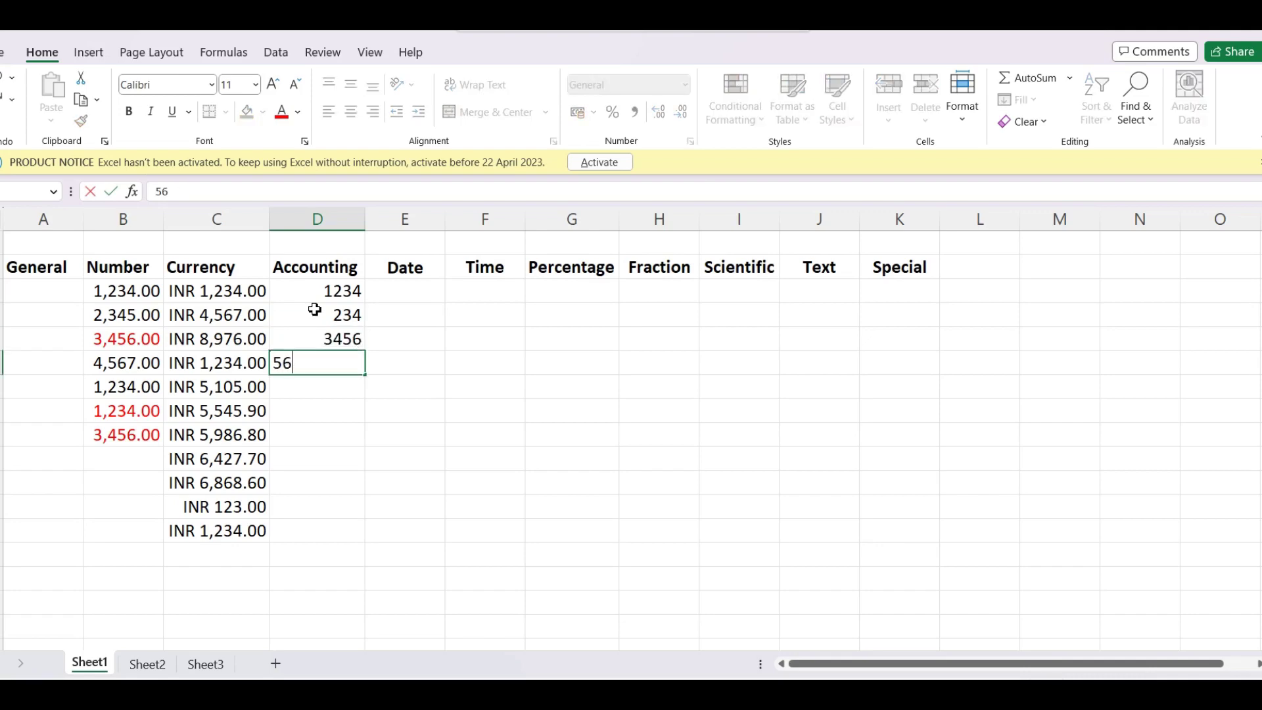
{"action": "type", "text": "78"}
{"action": "key", "text": "Return"}
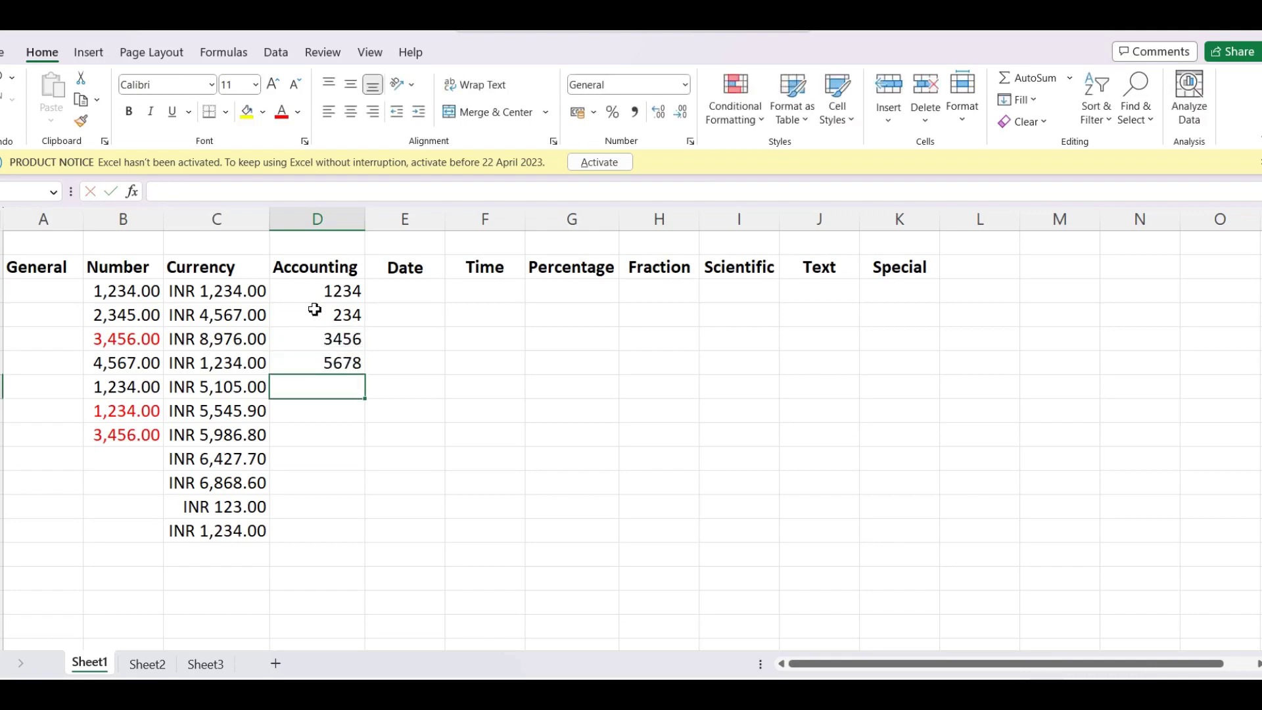
{"action": "type", "text": "5432"}
{"action": "key", "text": "Return"}
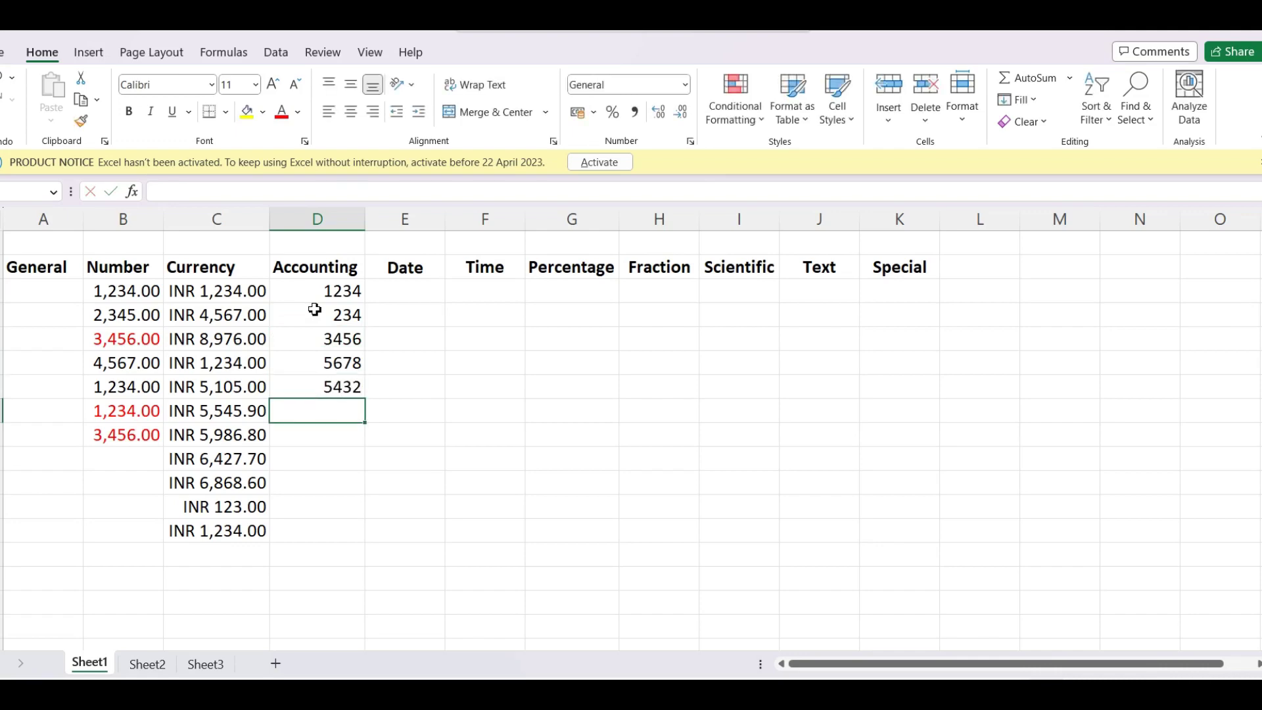
Format the five values under Accounting with the Accounting format, using the ₹ symbol and 0 decimal places.
{"action": "left_click", "coordinate": [352, 293]}
{"action": "left_click_drag", "start_coordinate": [350, 299], "coordinate": [338, 383]}
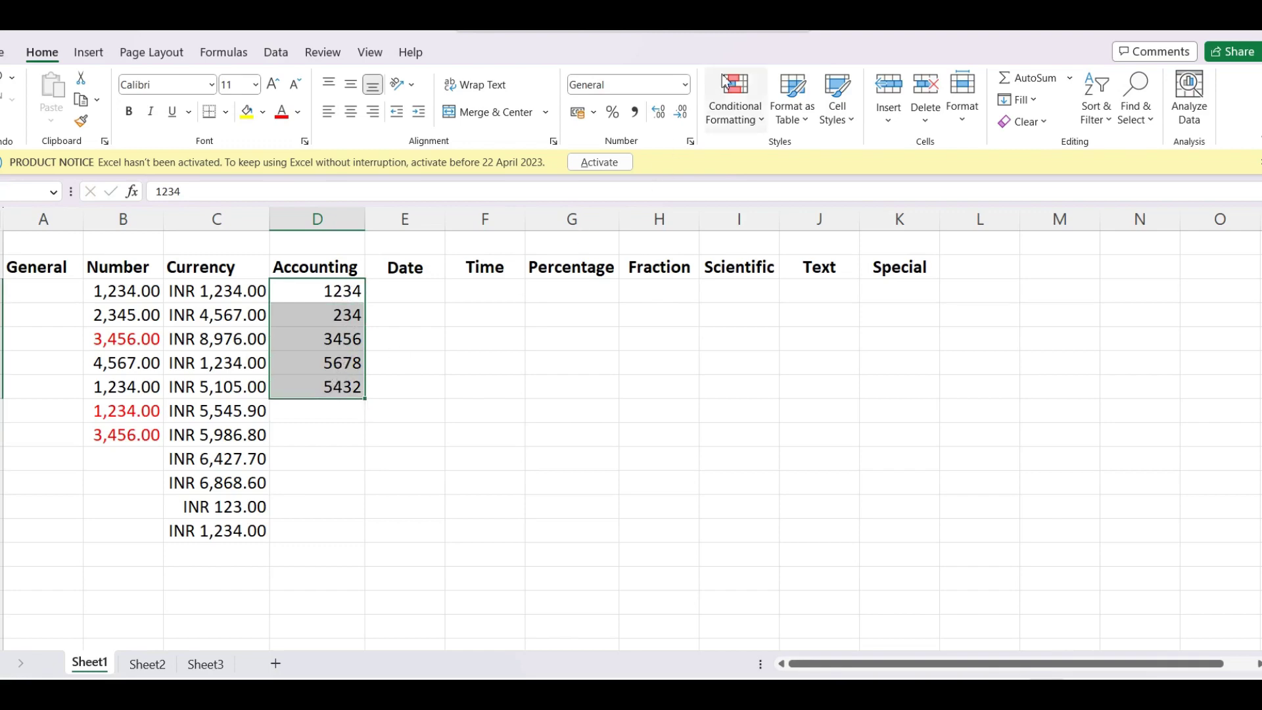
{"action": "left_click", "coordinate": [686, 87]}
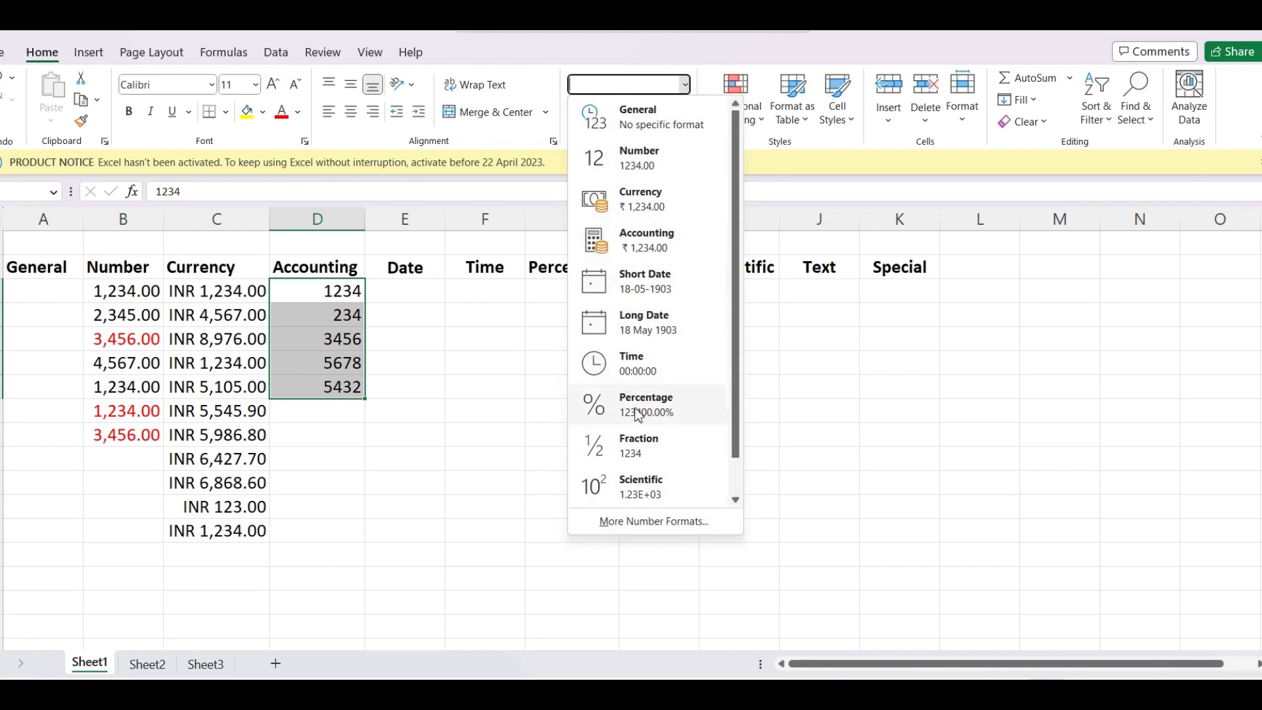
{"action": "left_click", "coordinate": [606, 524]}
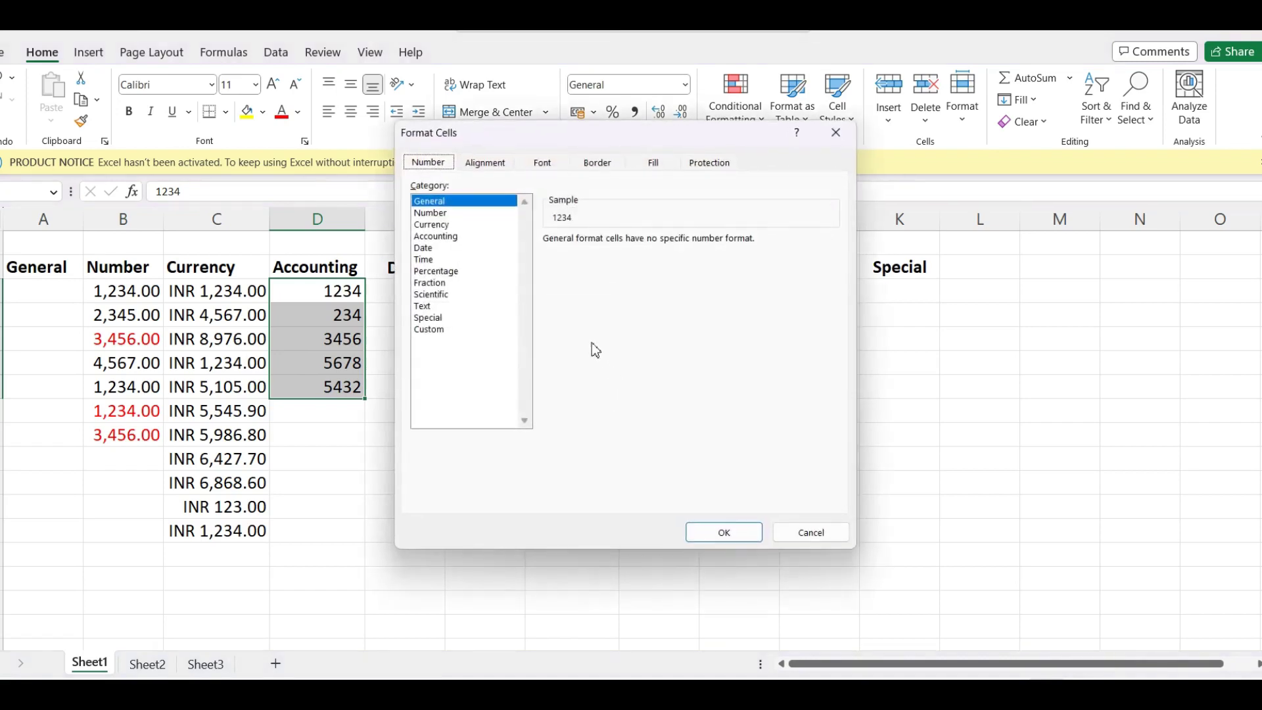
{"action": "left_click", "coordinate": [463, 238]}
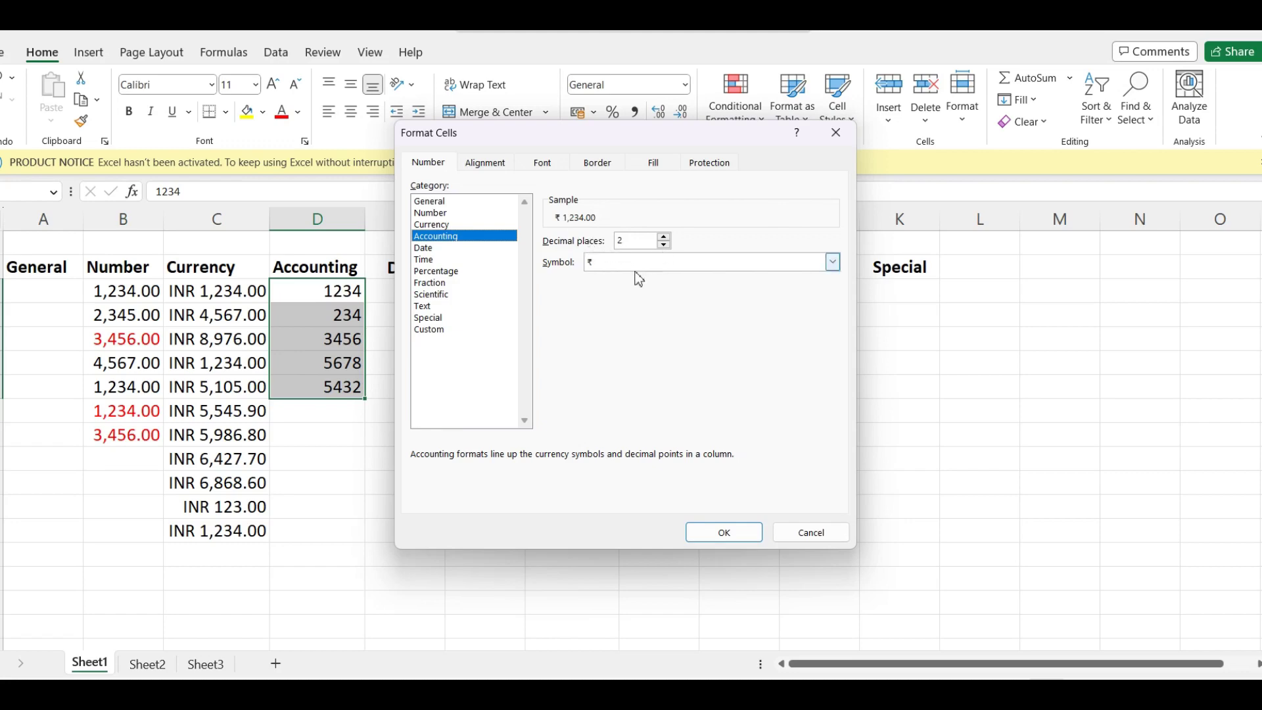
{"action": "left_click", "coordinate": [604, 263]}
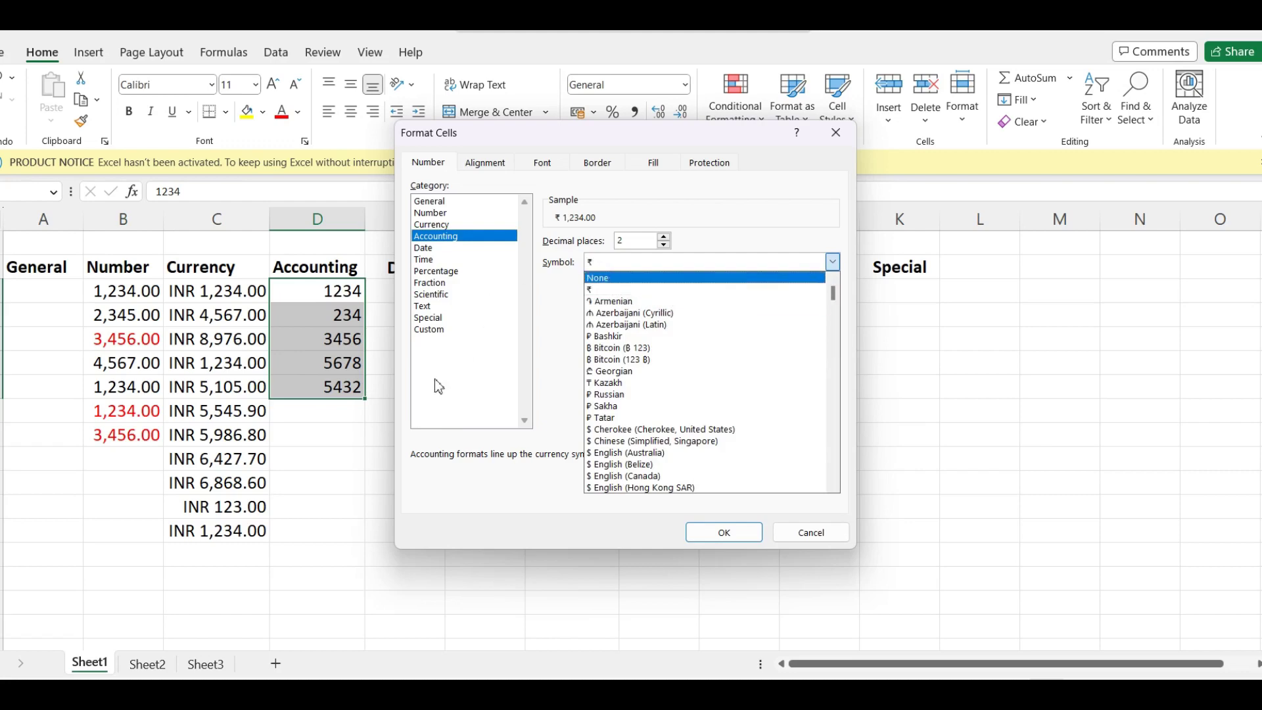
{"action": "left_click", "coordinate": [138, 687]}
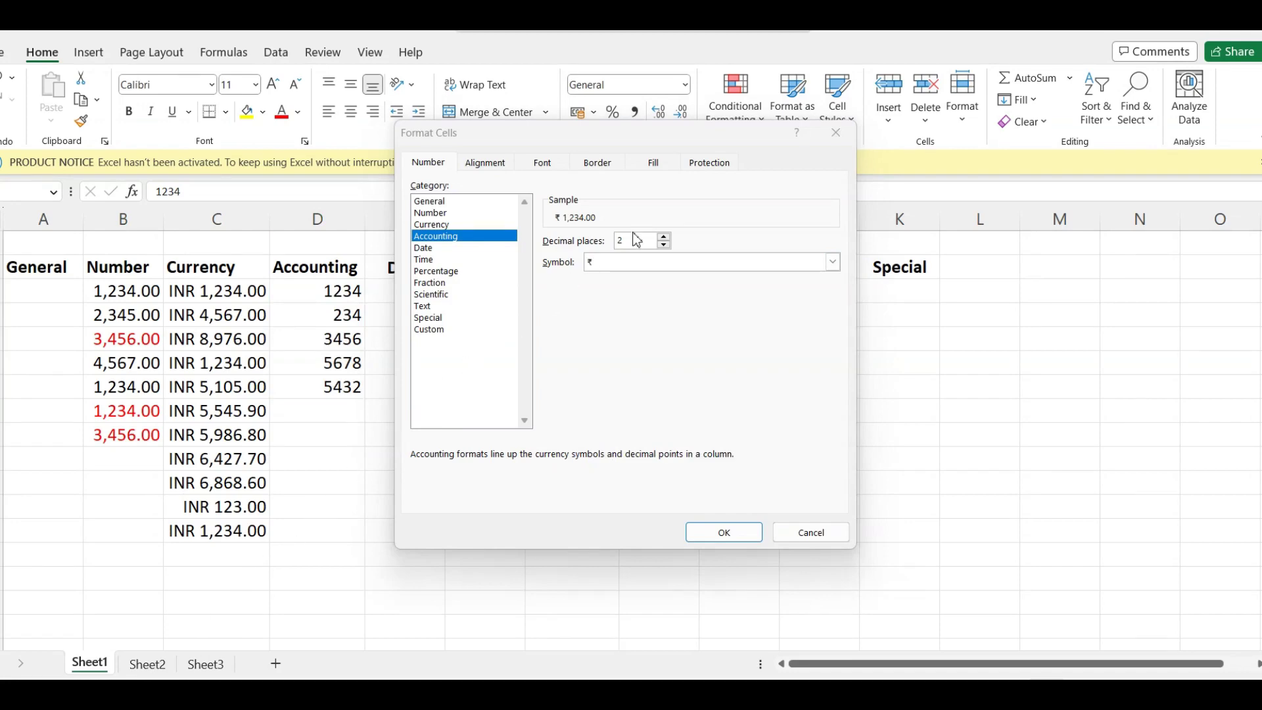
{"action": "left_click", "coordinate": [635, 262]}
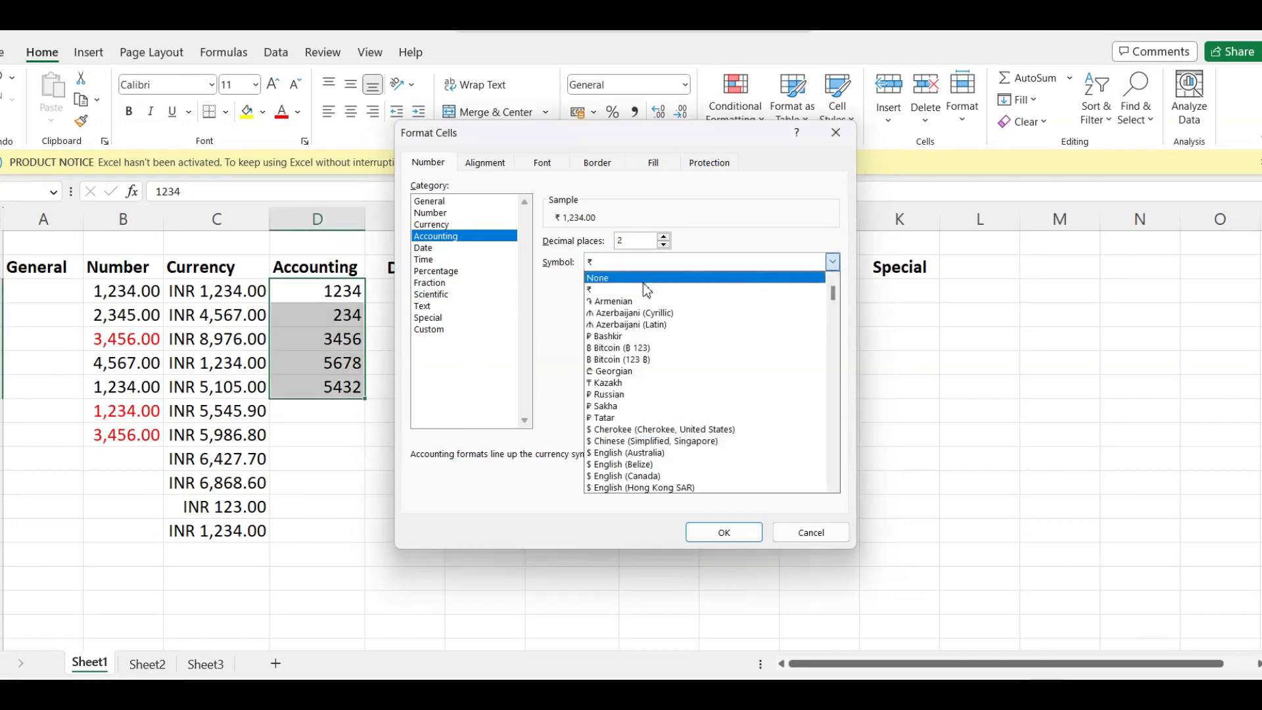
{"action": "left_click", "coordinate": [647, 290]}
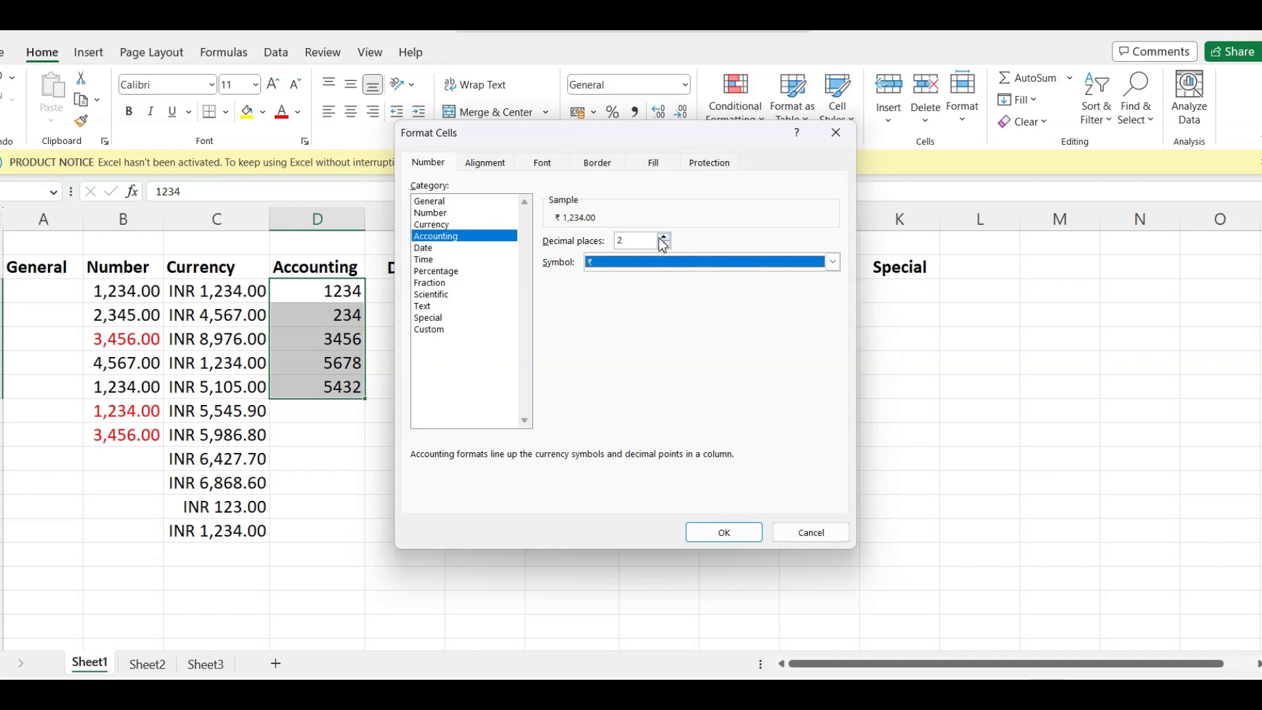
{"action": "left_click", "coordinate": [663, 245]}
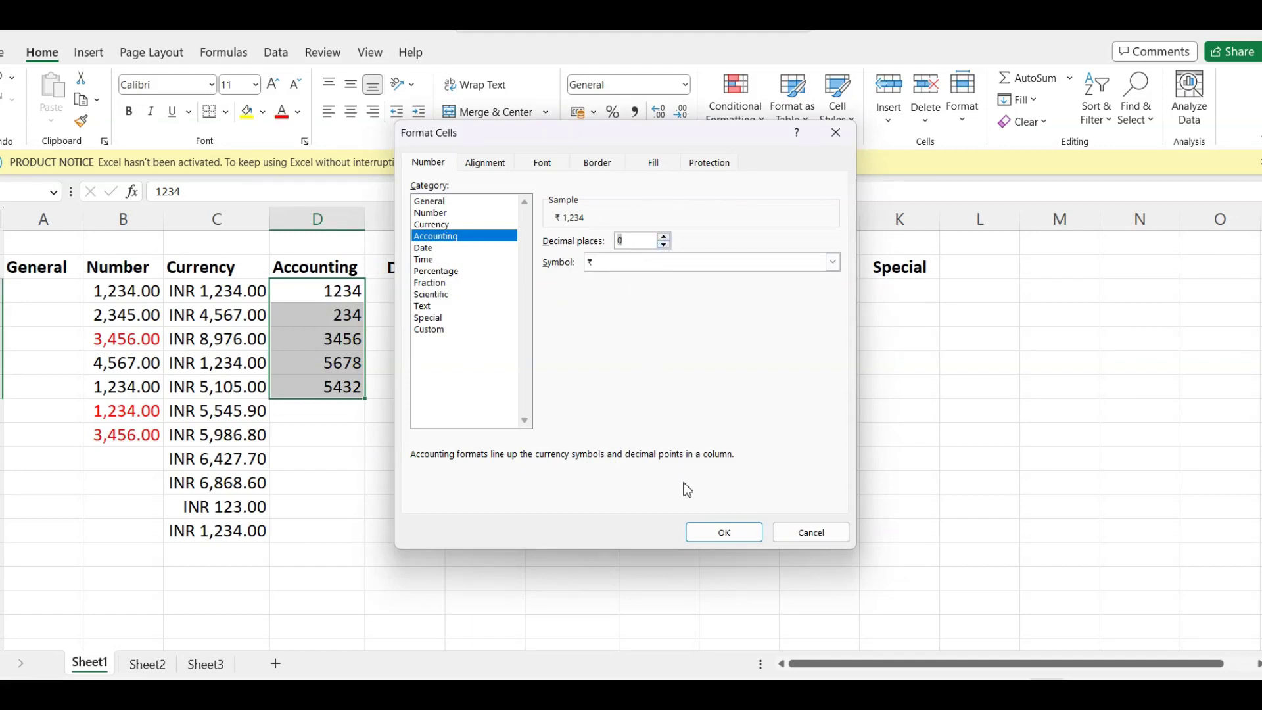
{"action": "left_click", "coordinate": [721, 538]}
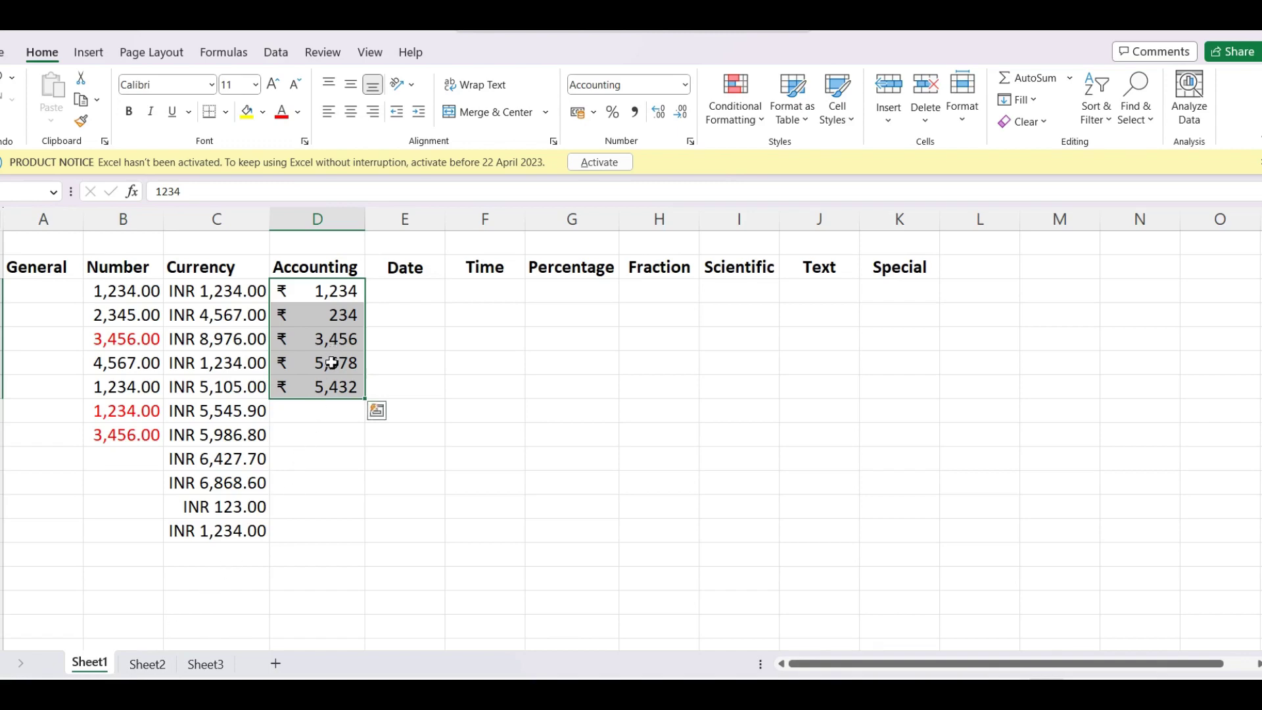
Replace the value 5,678 in the Accounting column with 0.
{"action": "left_click", "coordinate": [438, 381]}
{"action": "left_click", "coordinate": [339, 368]}
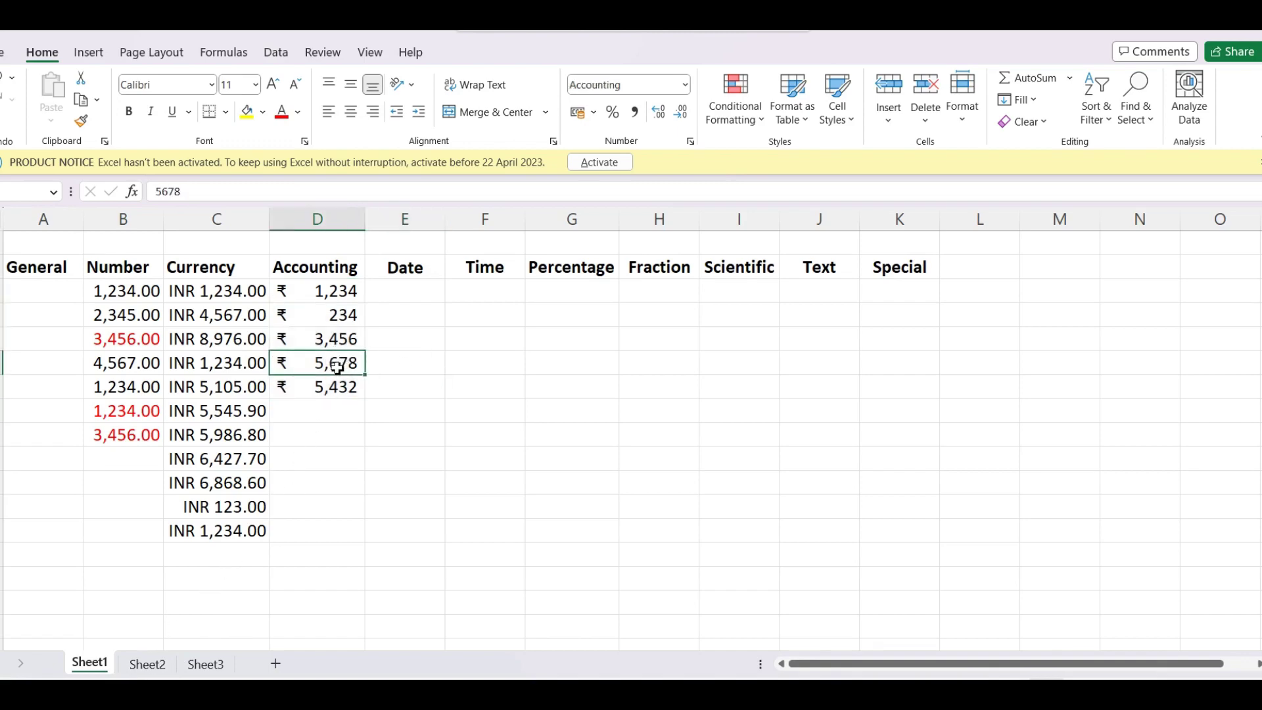
{"action": "left_click", "coordinate": [134, 694]}
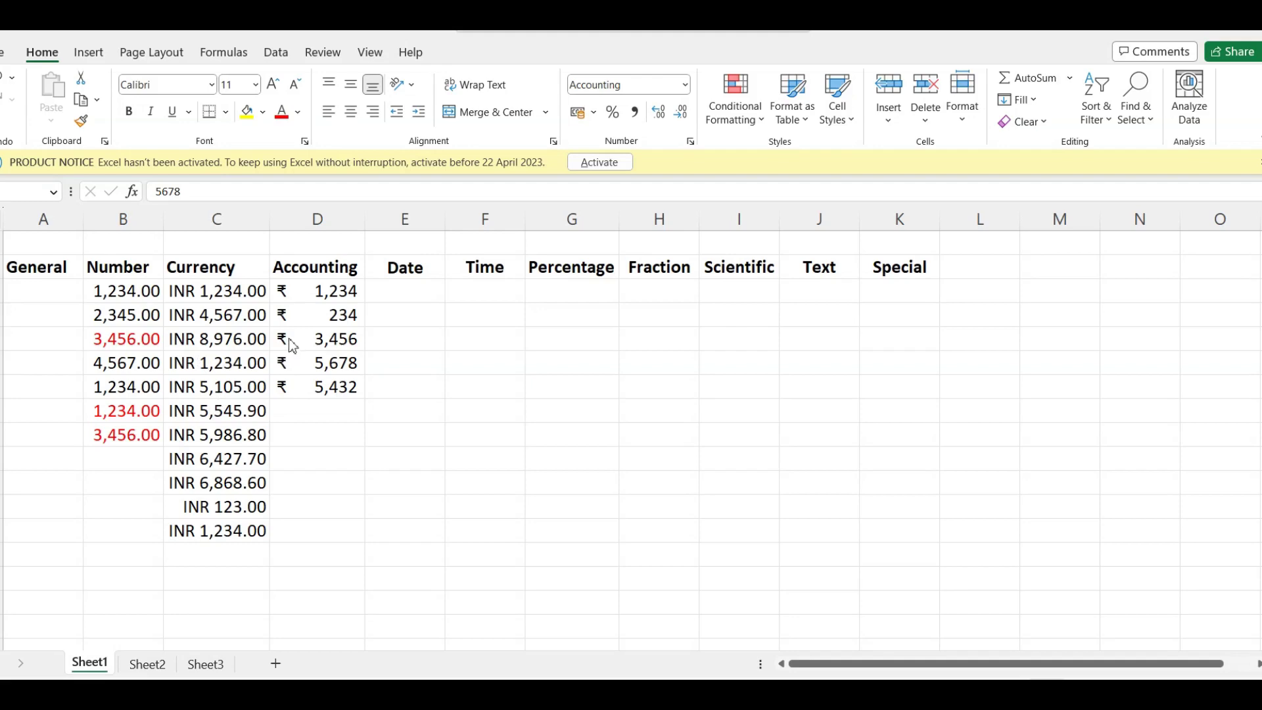
{"action": "left_click", "coordinate": [329, 364]}
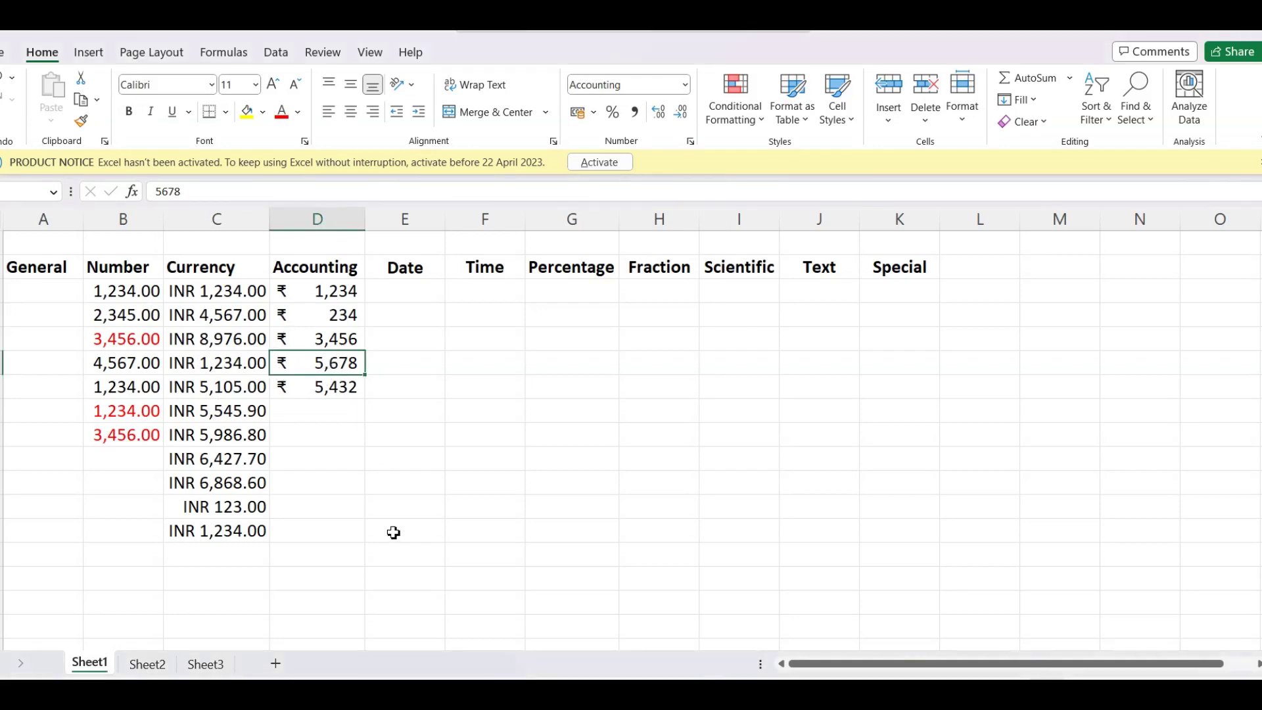
{"action": "type", "text": "0"}
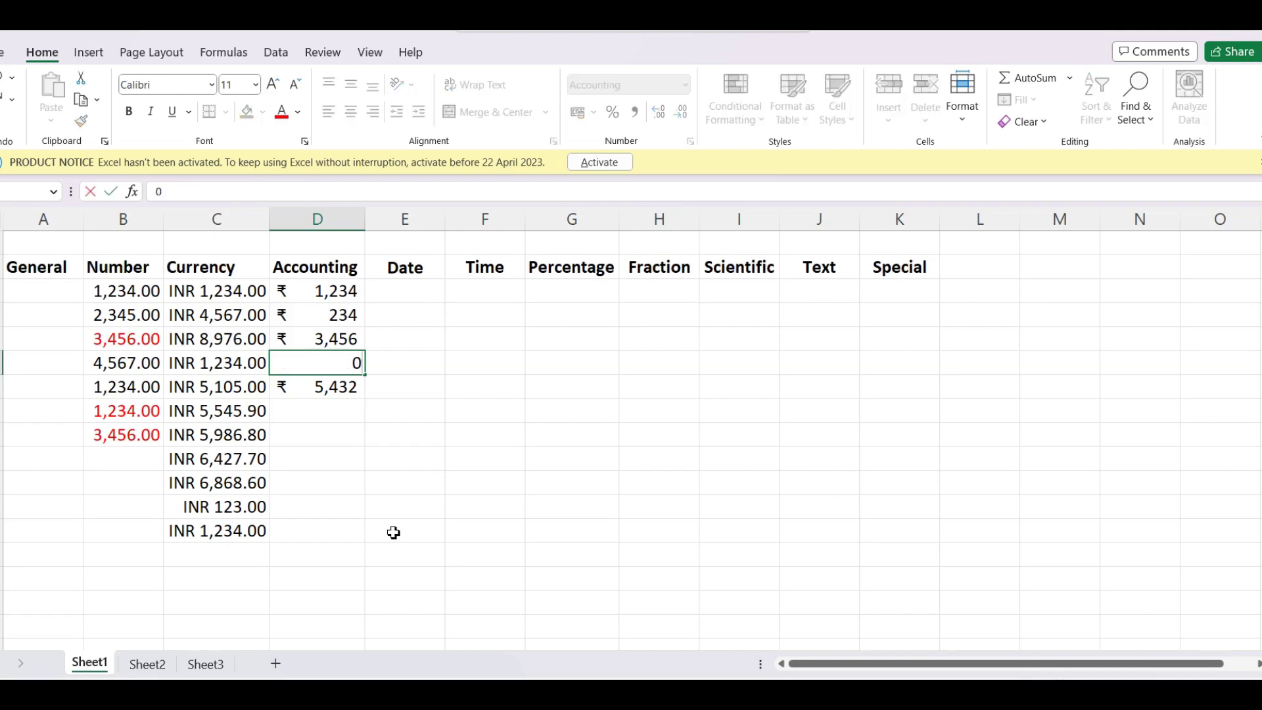
{"action": "left_click", "coordinate": [393, 534]}
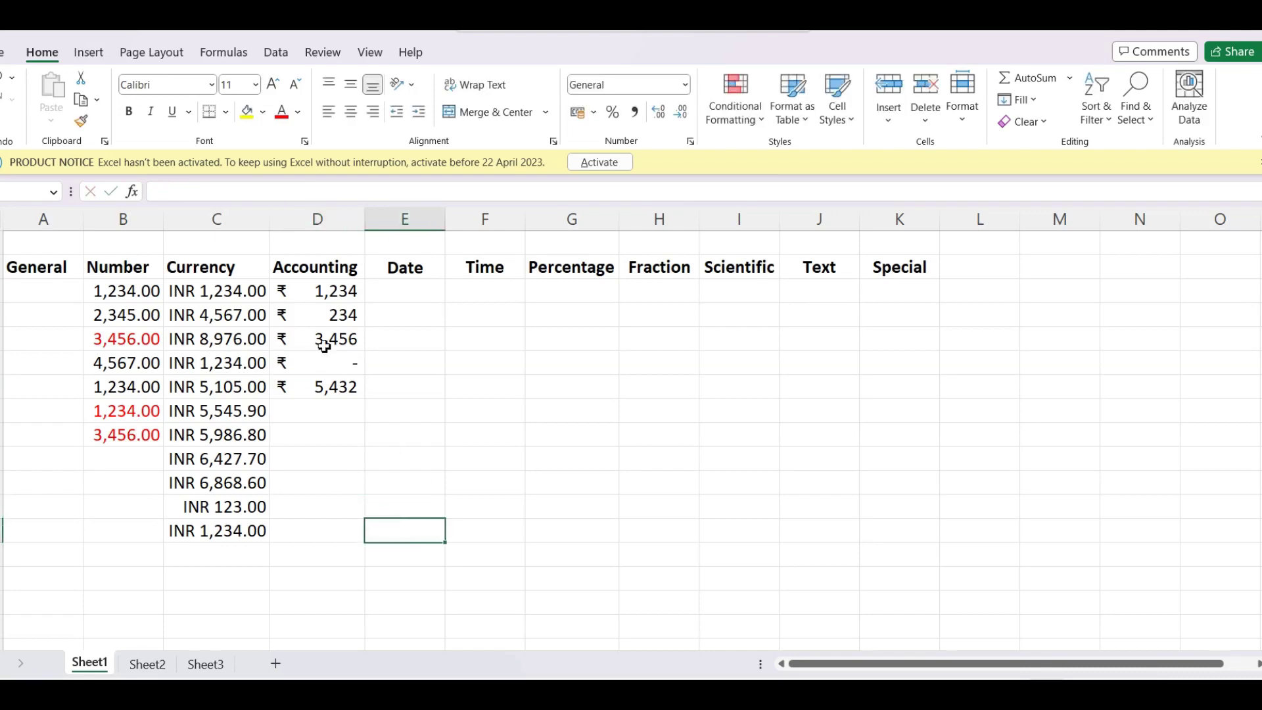
Replace the value INR 6,427.70 in the Currency column with 0.
{"action": "left_click", "coordinate": [230, 461]}
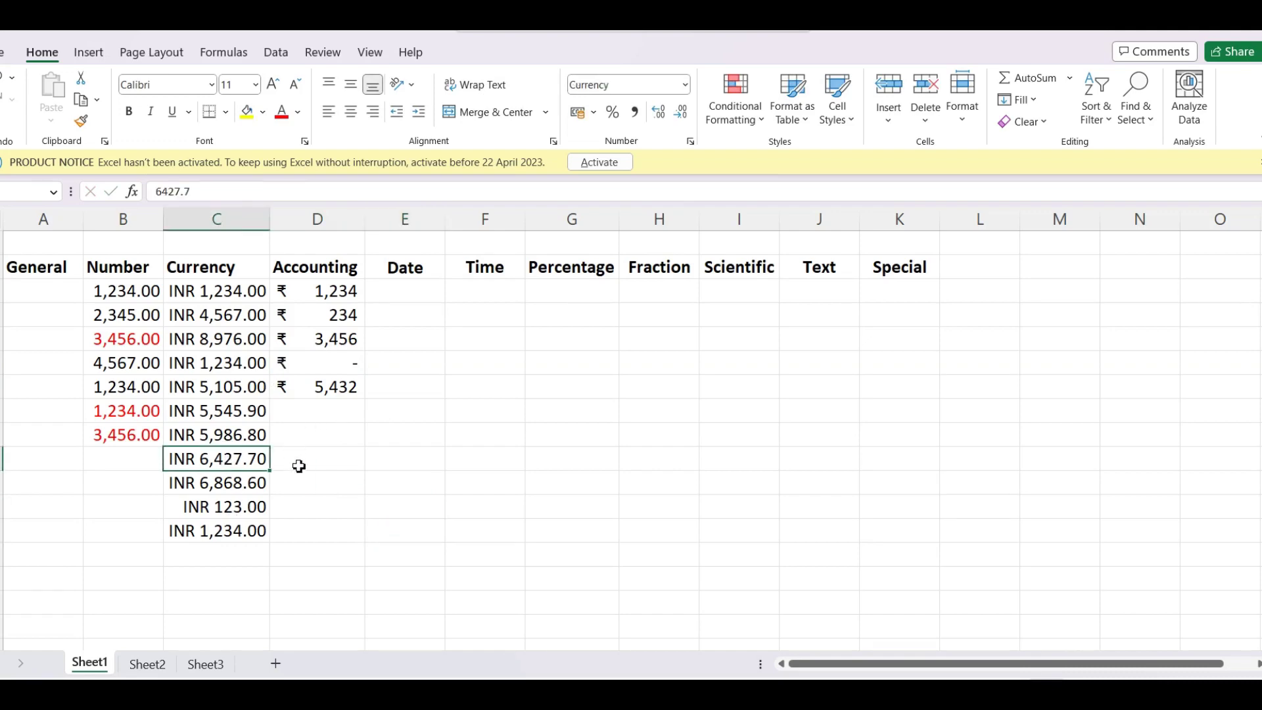
{"action": "type", "text": "0"}
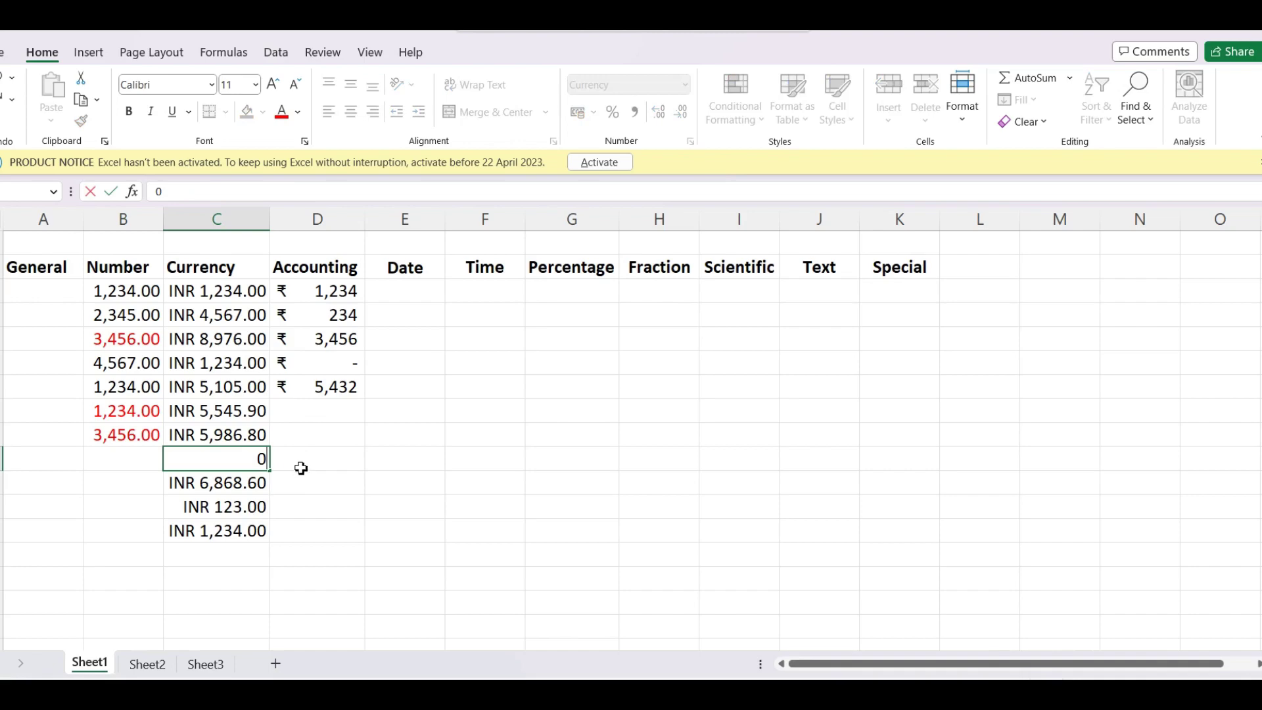
{"action": "left_click", "coordinate": [303, 482]}
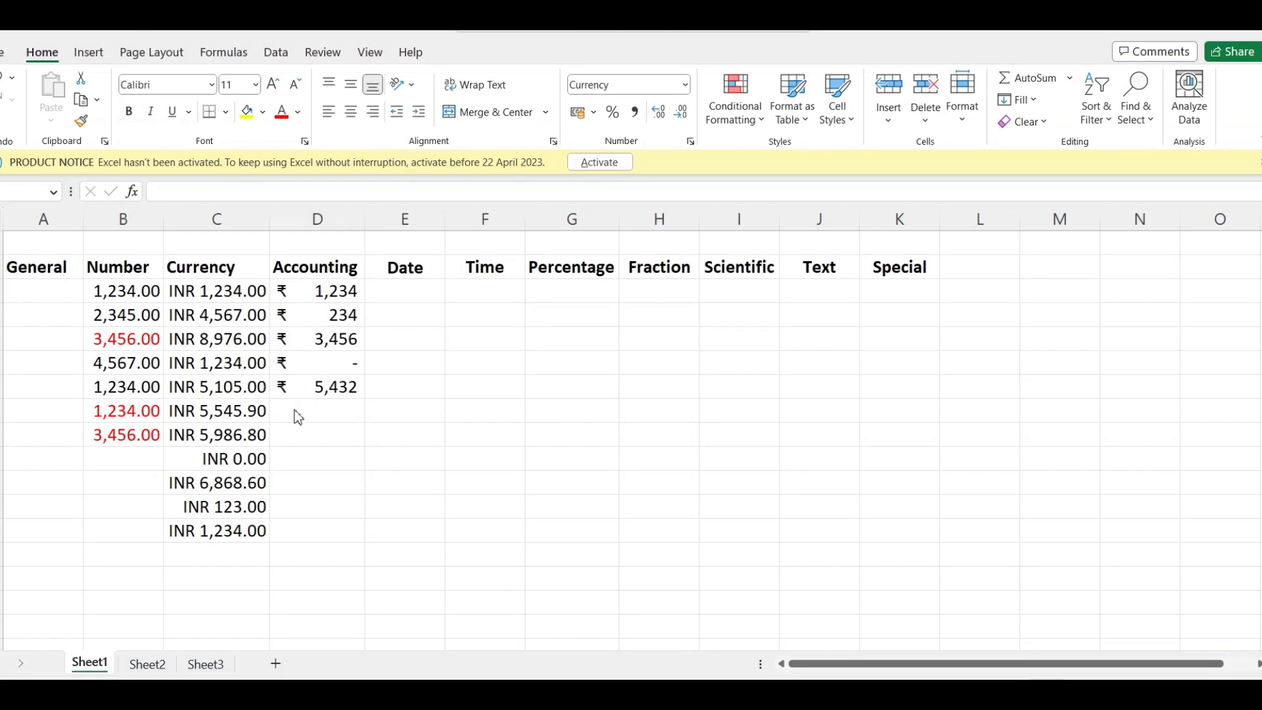
Enter the date 12/11/2022 in the first cell under the Date heading.
{"action": "left_click", "coordinate": [403, 300]}
{"action": "left_click", "coordinate": [402, 300]}
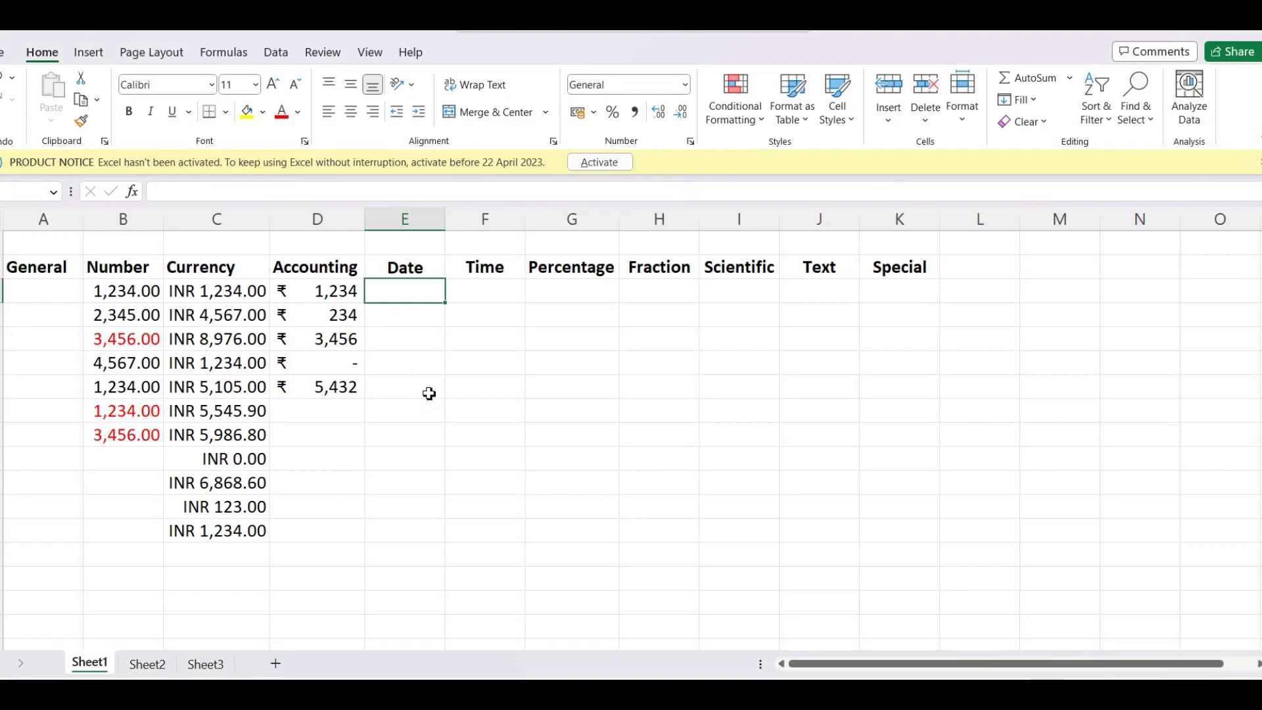
{"action": "type", "text": "12/11/"}
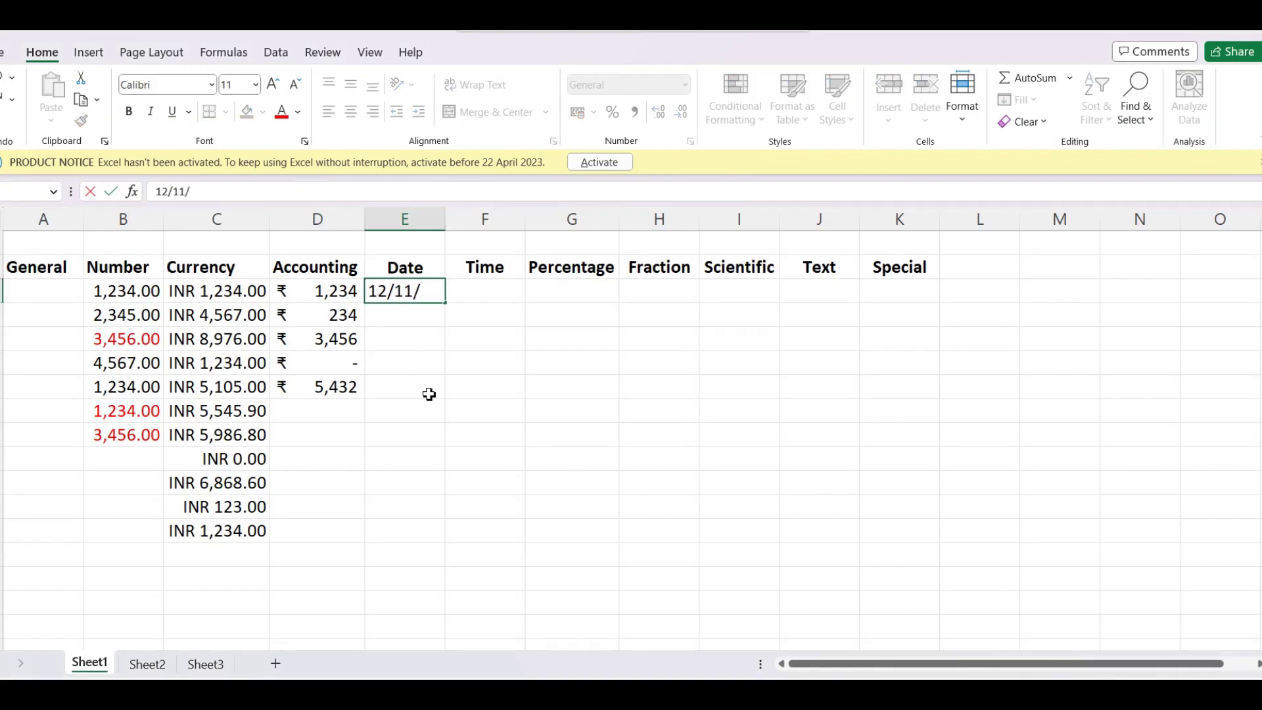
{"action": "type", "text": "2022"}
{"action": "left_click", "coordinate": [446, 226]}
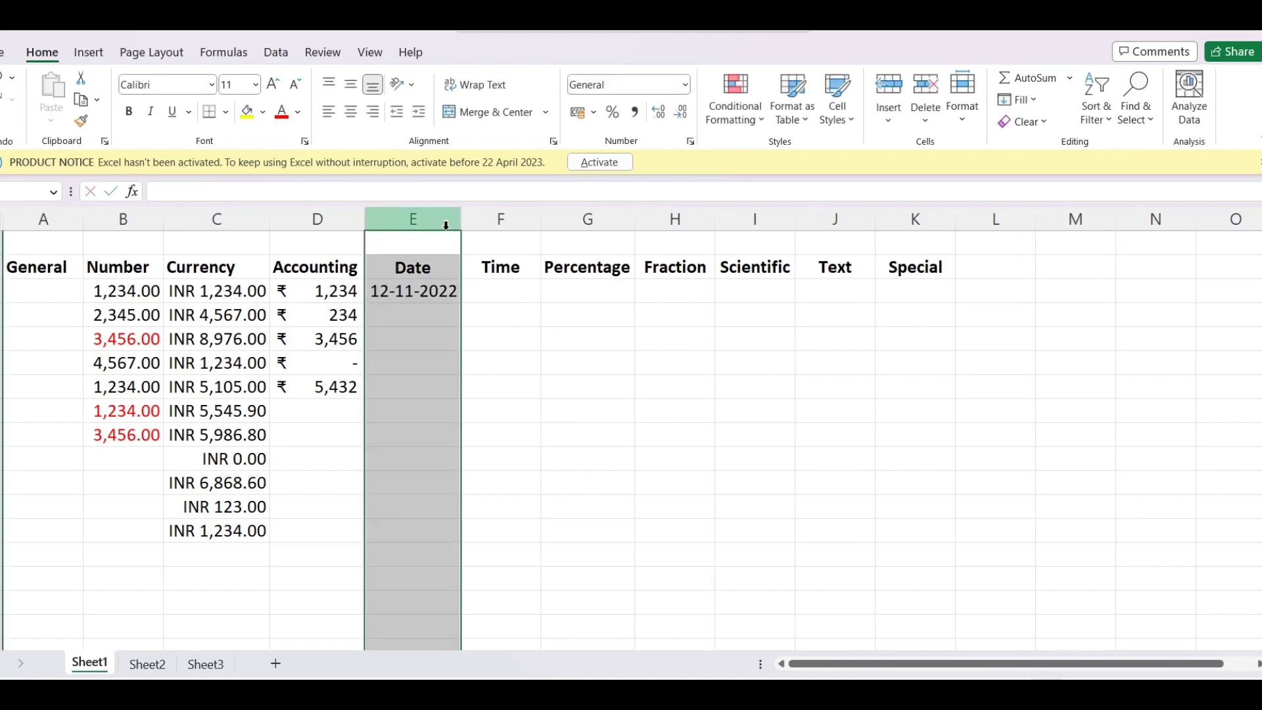
{"action": "left_click", "coordinate": [467, 318]}
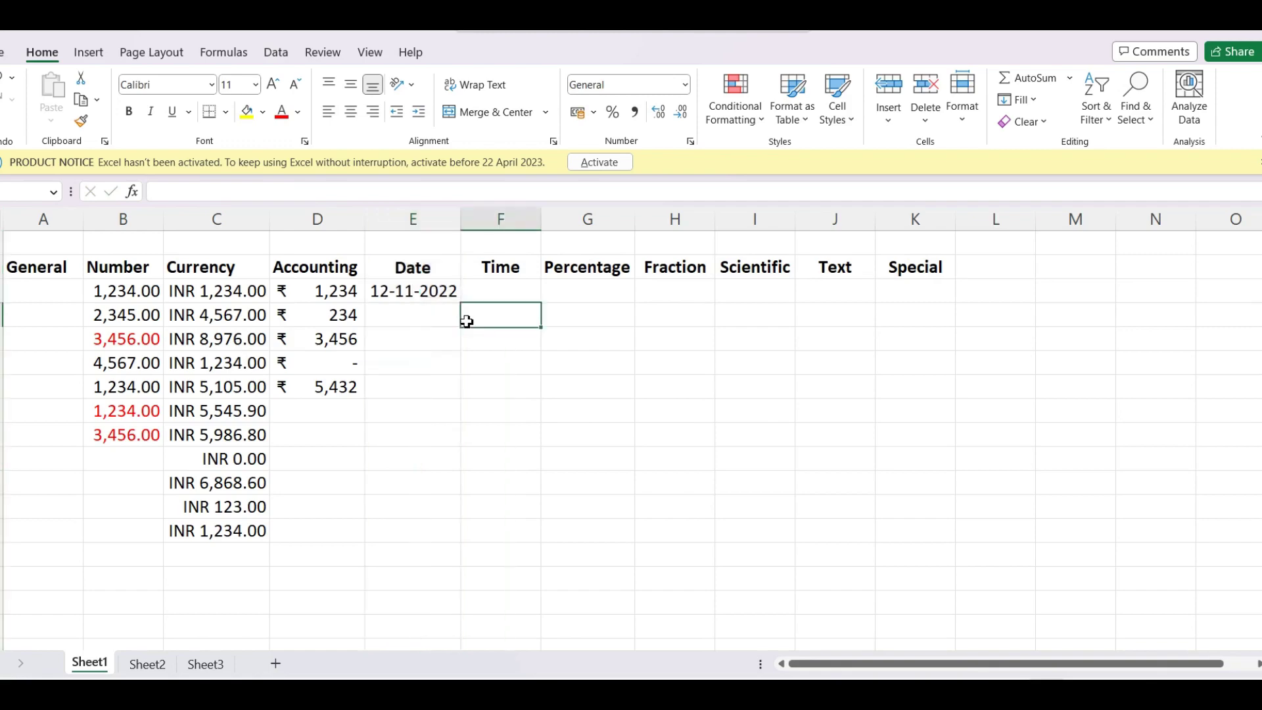
{"action": "left_click", "coordinate": [406, 300]}
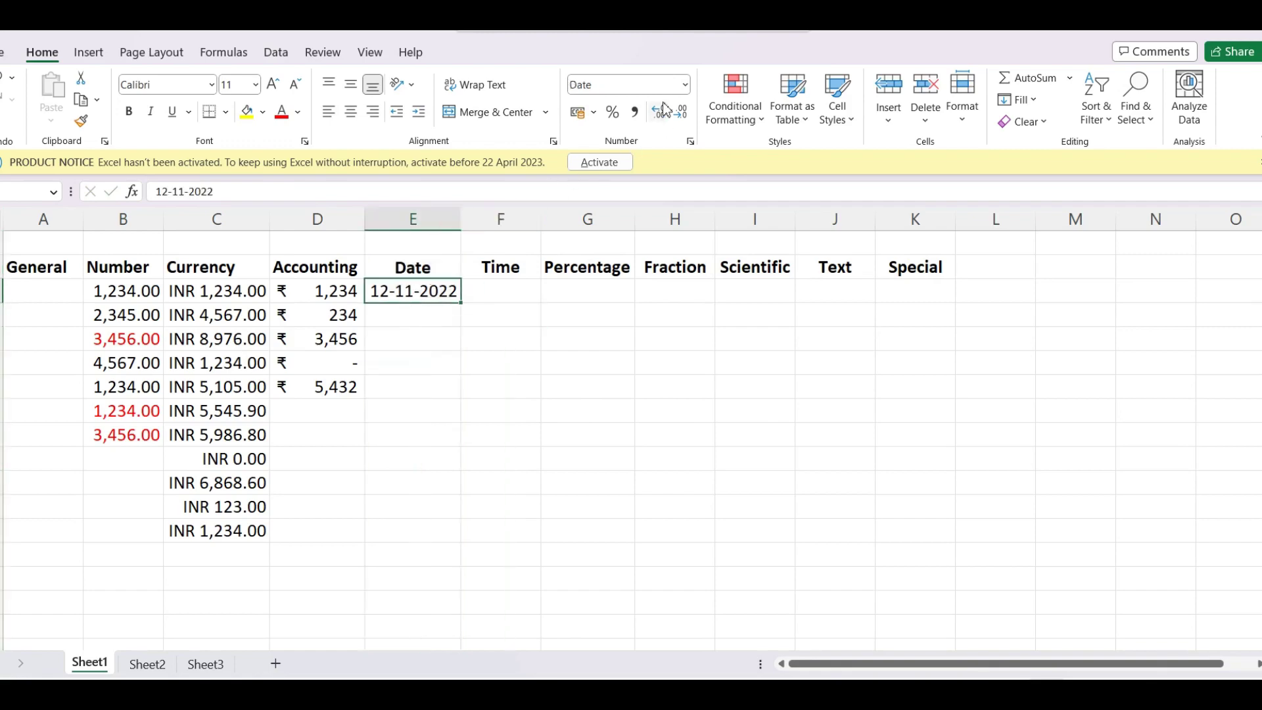
{"action": "left_click", "coordinate": [687, 85]}
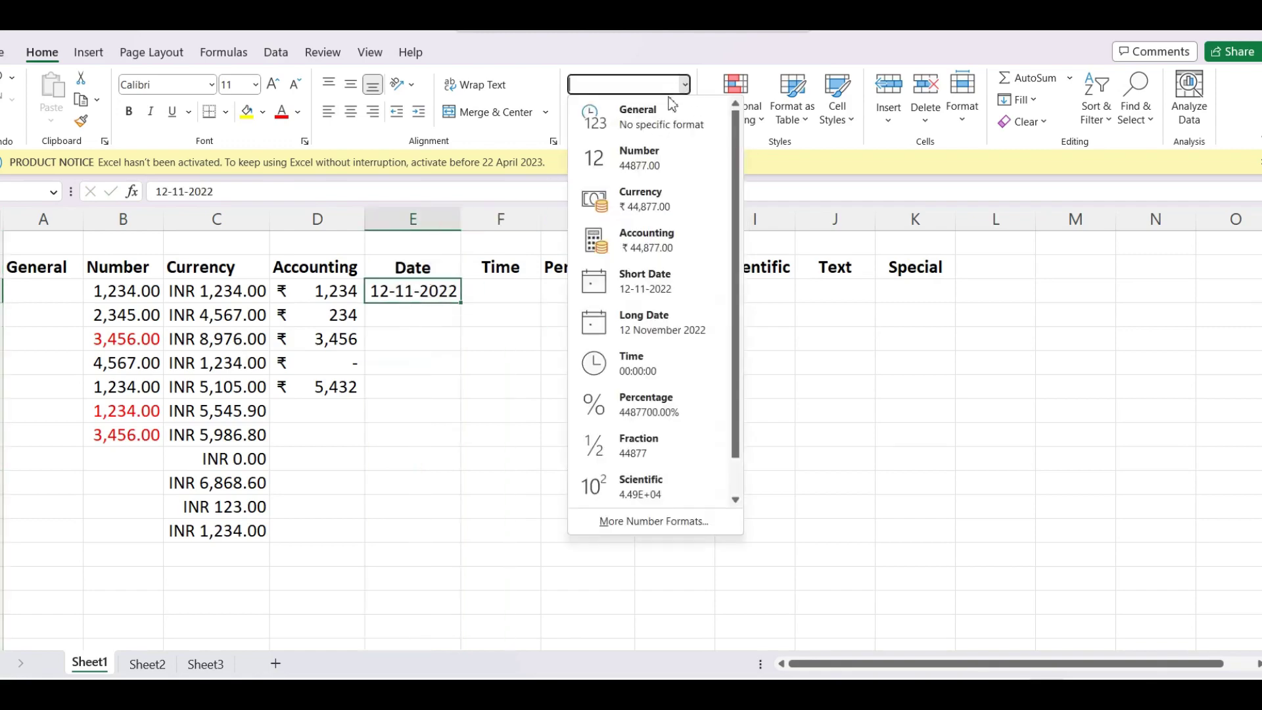
{"action": "left_click", "coordinate": [479, 358]}
{"action": "left_click", "coordinate": [450, 344]}
Format the date under the Date heading with the Date type 14 March 2012 without an asterisk, keeping the English (India) locale.
{"action": "left_click", "coordinate": [431, 281]}
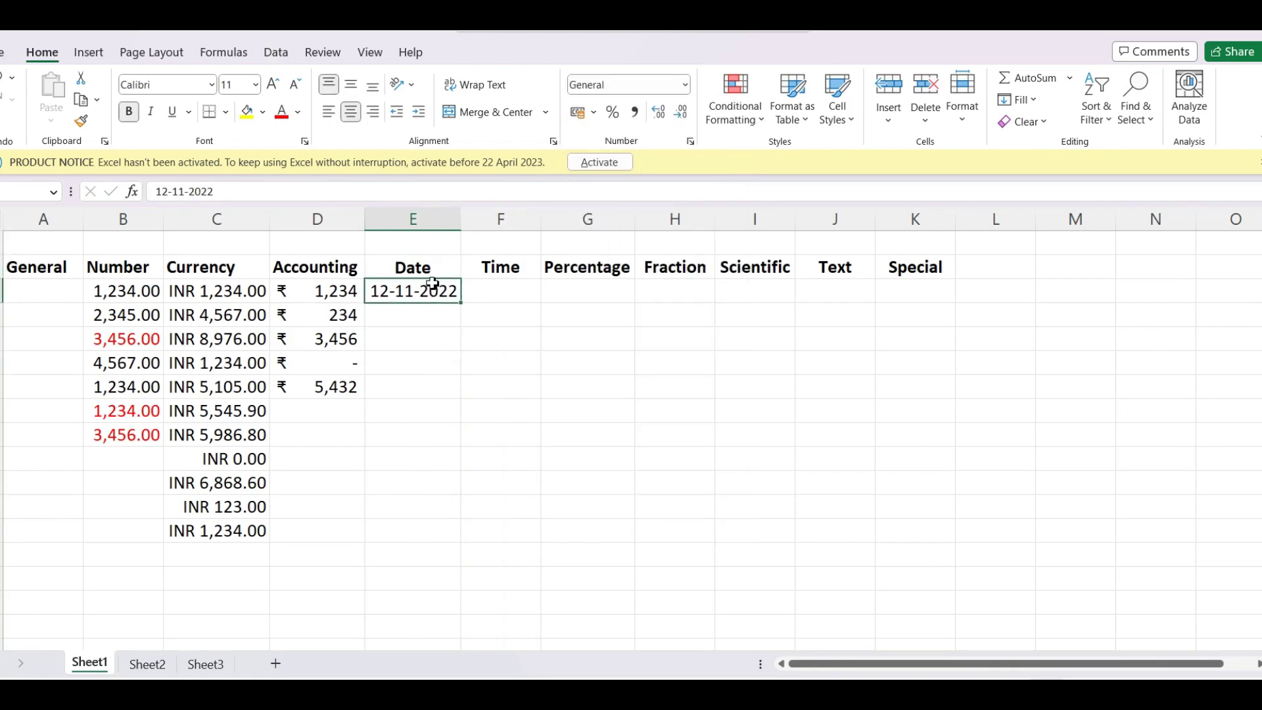
{"action": "left_click", "coordinate": [686, 84]}
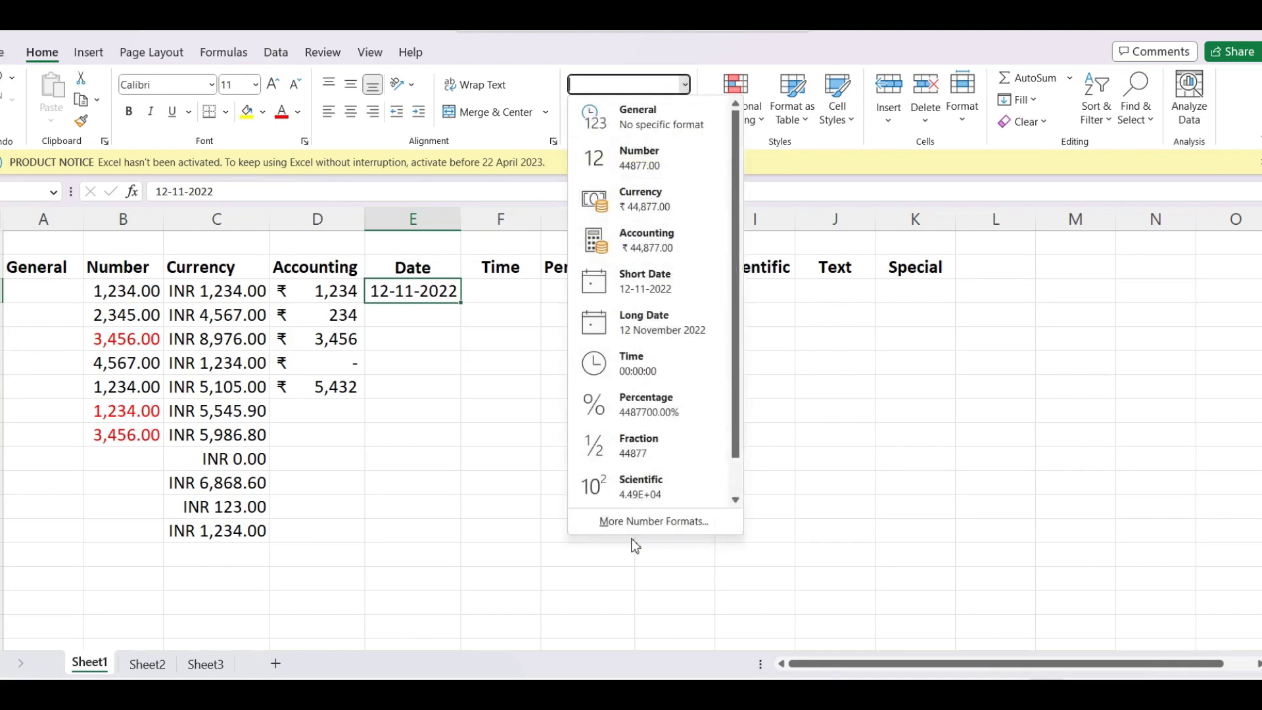
{"action": "left_click", "coordinate": [604, 521]}
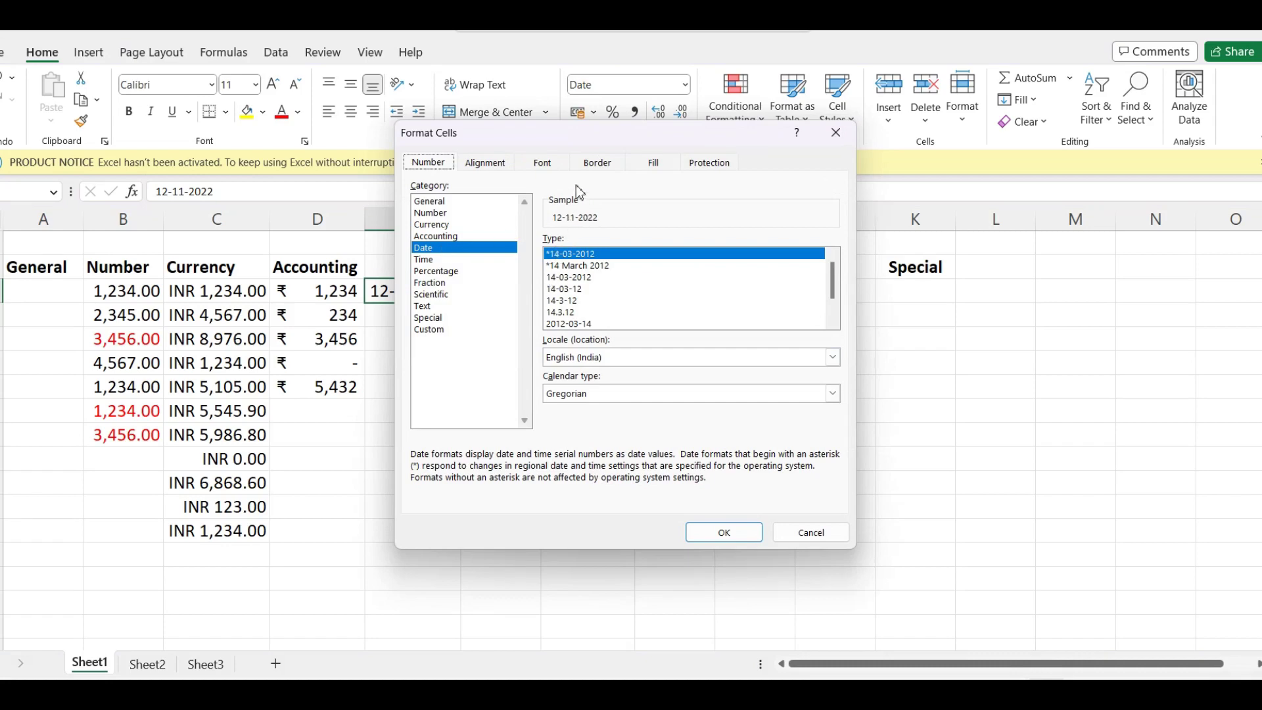
{"action": "left_click", "coordinate": [577, 266]}
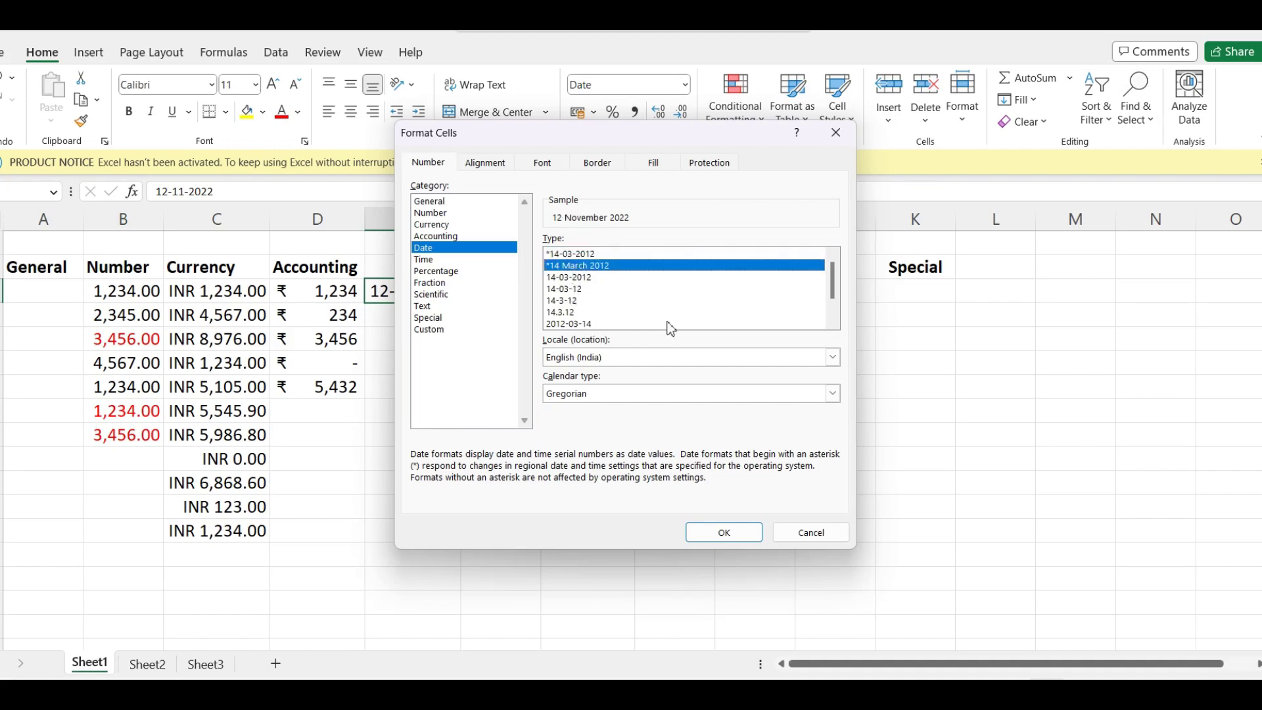
{"action": "left_click", "coordinate": [832, 322]}
{"action": "left_click", "coordinate": [832, 322]}
{"action": "left_click", "coordinate": [833, 322]}
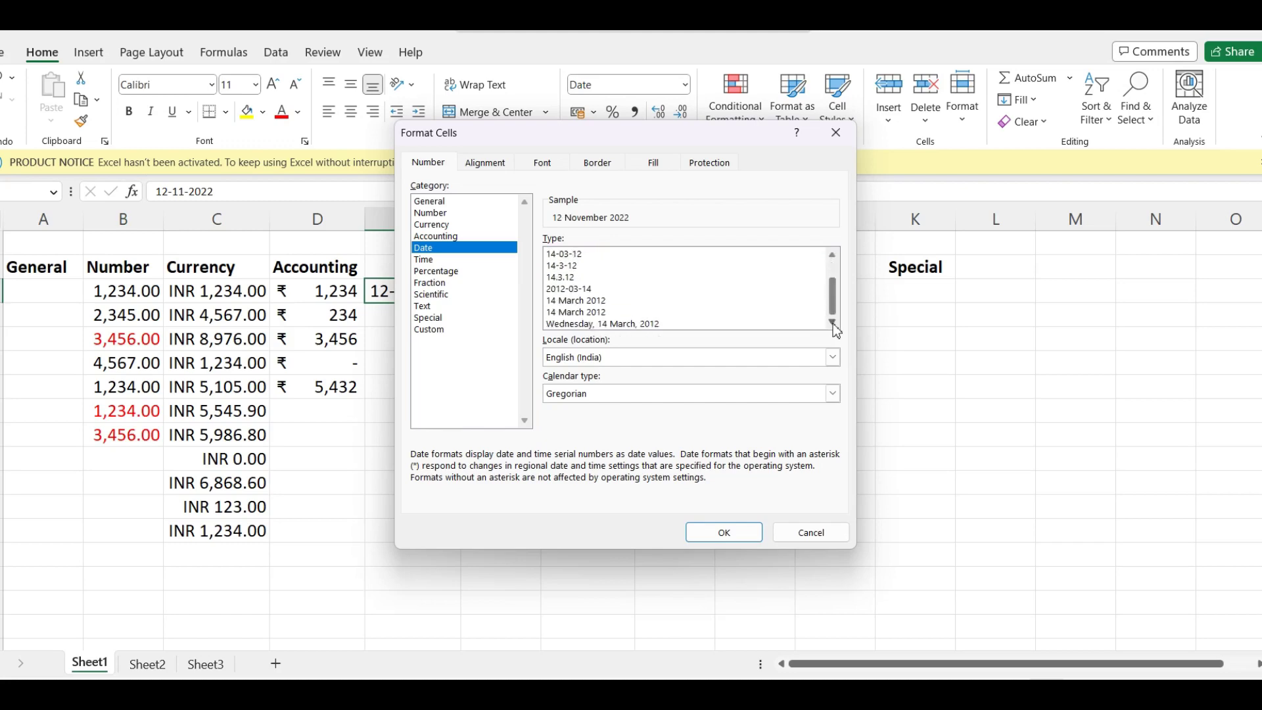
{"action": "left_click", "coordinate": [591, 313]}
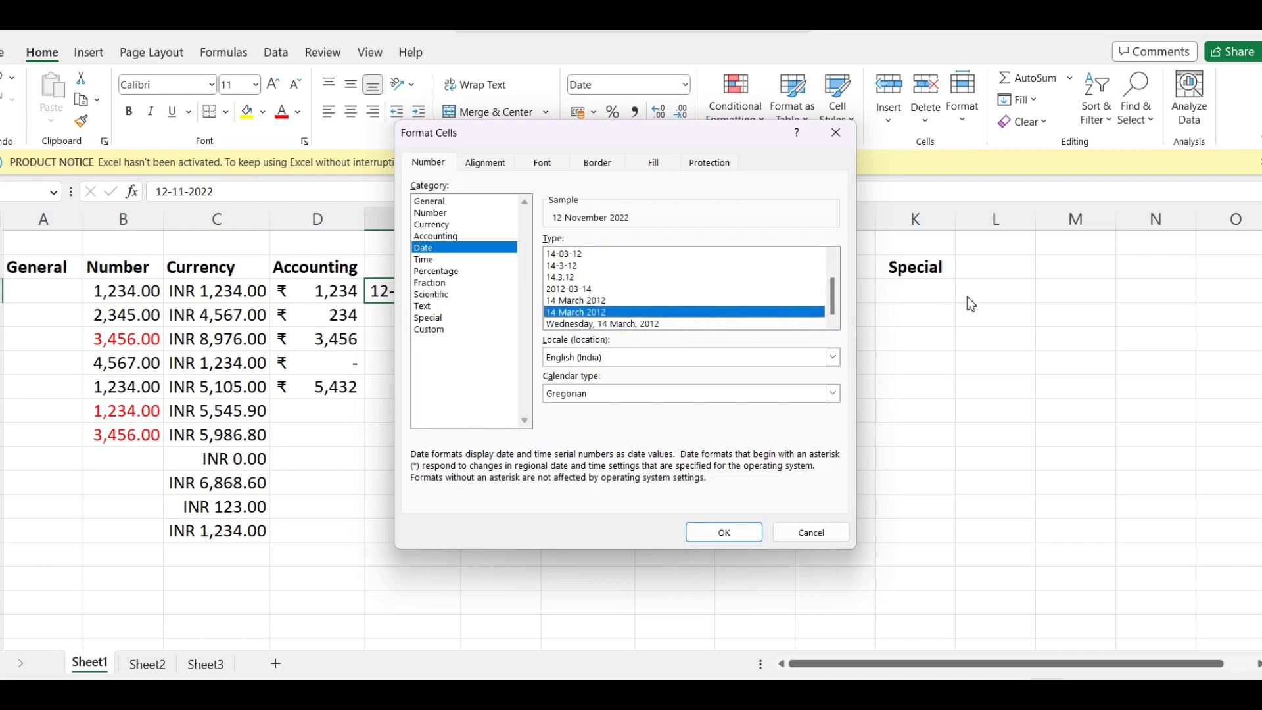
{"action": "left_click", "coordinate": [723, 541]}
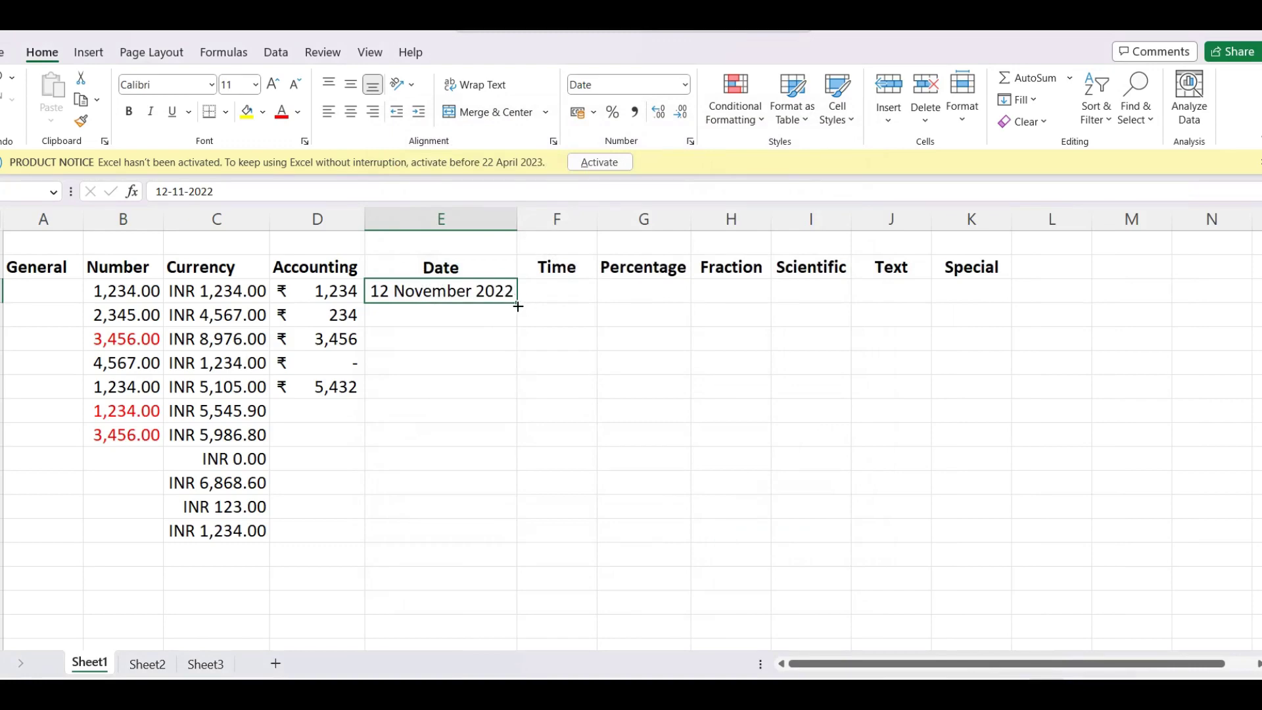
Fill the date under the Date heading down the next seven cells as a daily series.
{"action": "left_click_drag", "start_coordinate": [517, 309], "coordinate": [502, 460]}
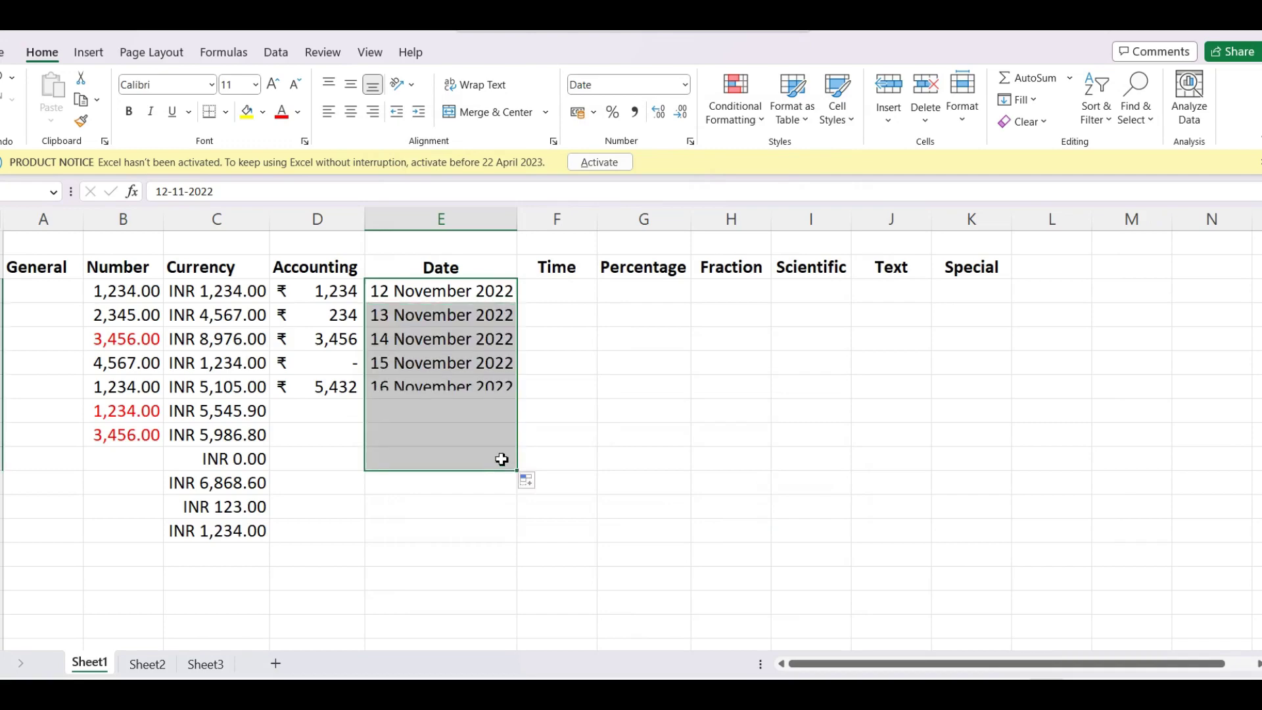
{"action": "left_click", "coordinate": [549, 413]}
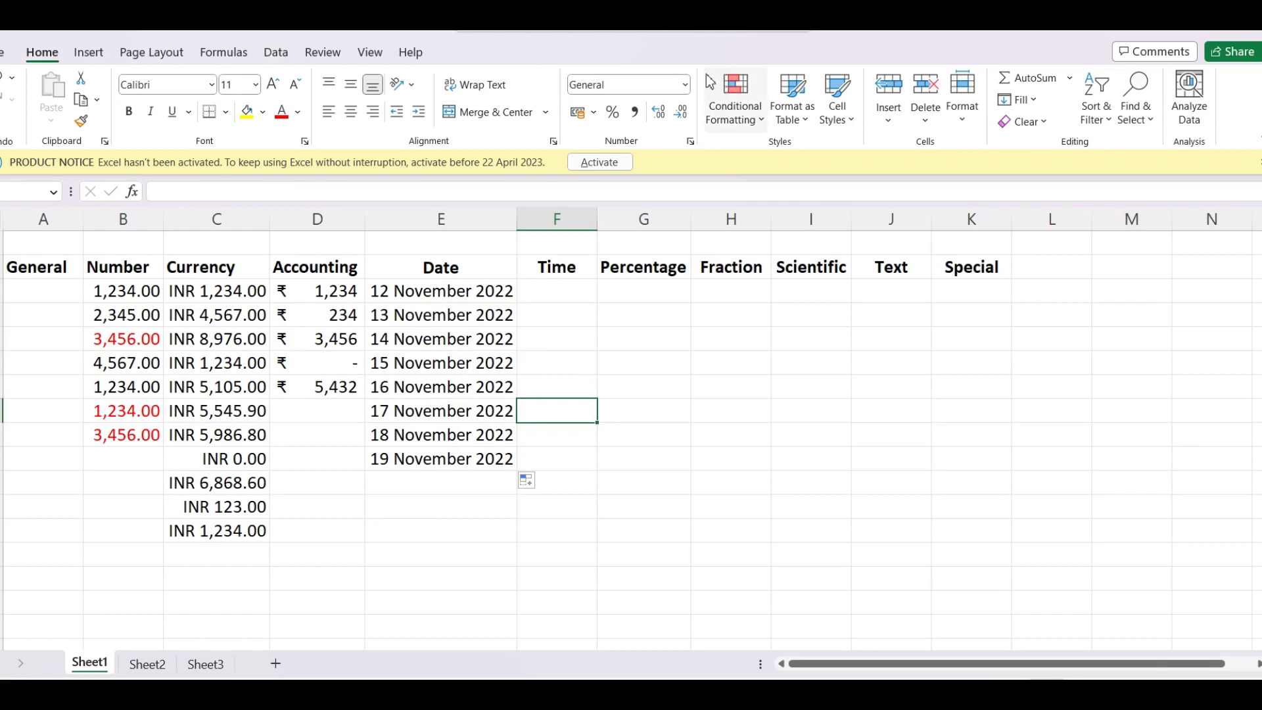
{"action": "left_click", "coordinate": [686, 86]}
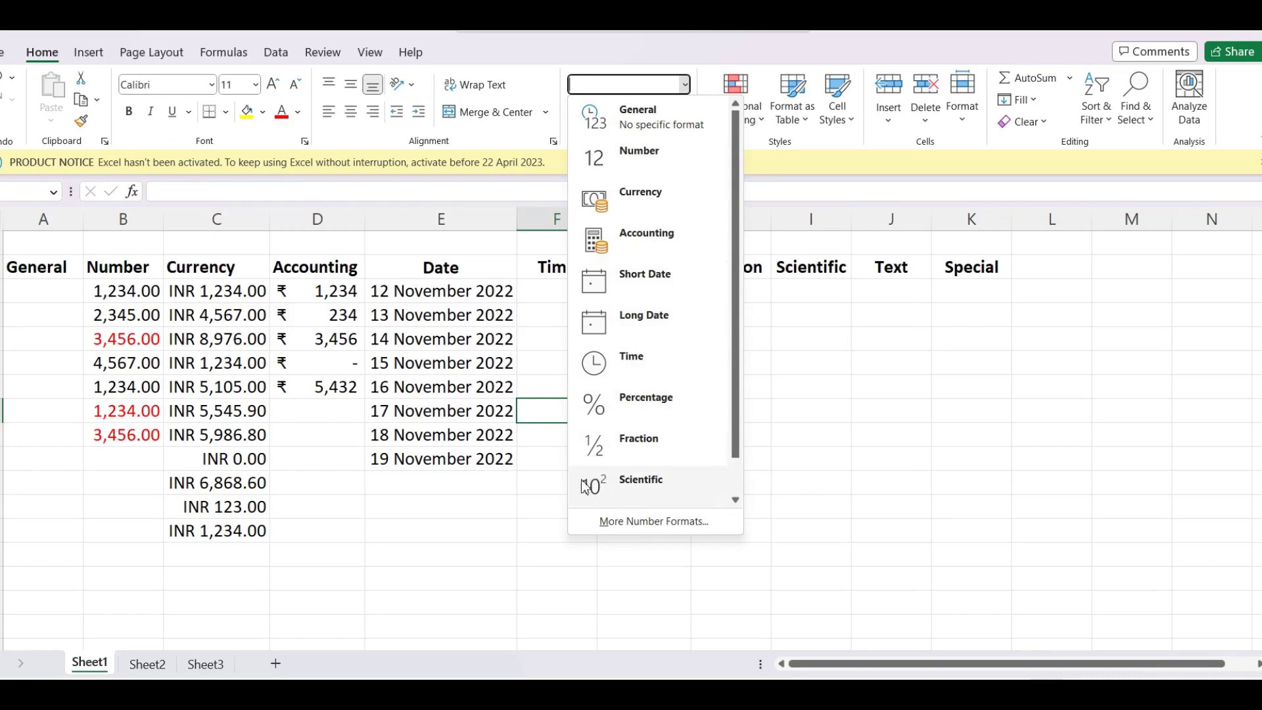
{"action": "left_click", "coordinate": [563, 499]}
{"action": "left_click", "coordinate": [551, 310]}
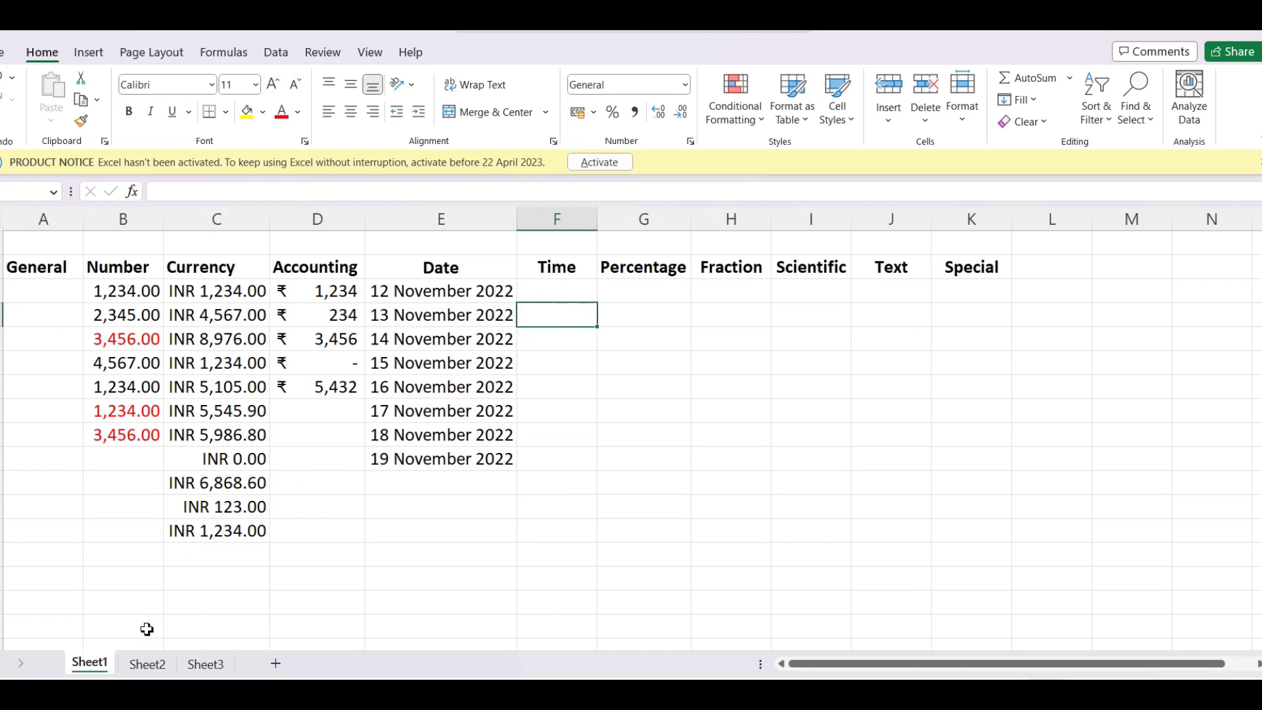
{"action": "key", "text": "alt+Tab"}
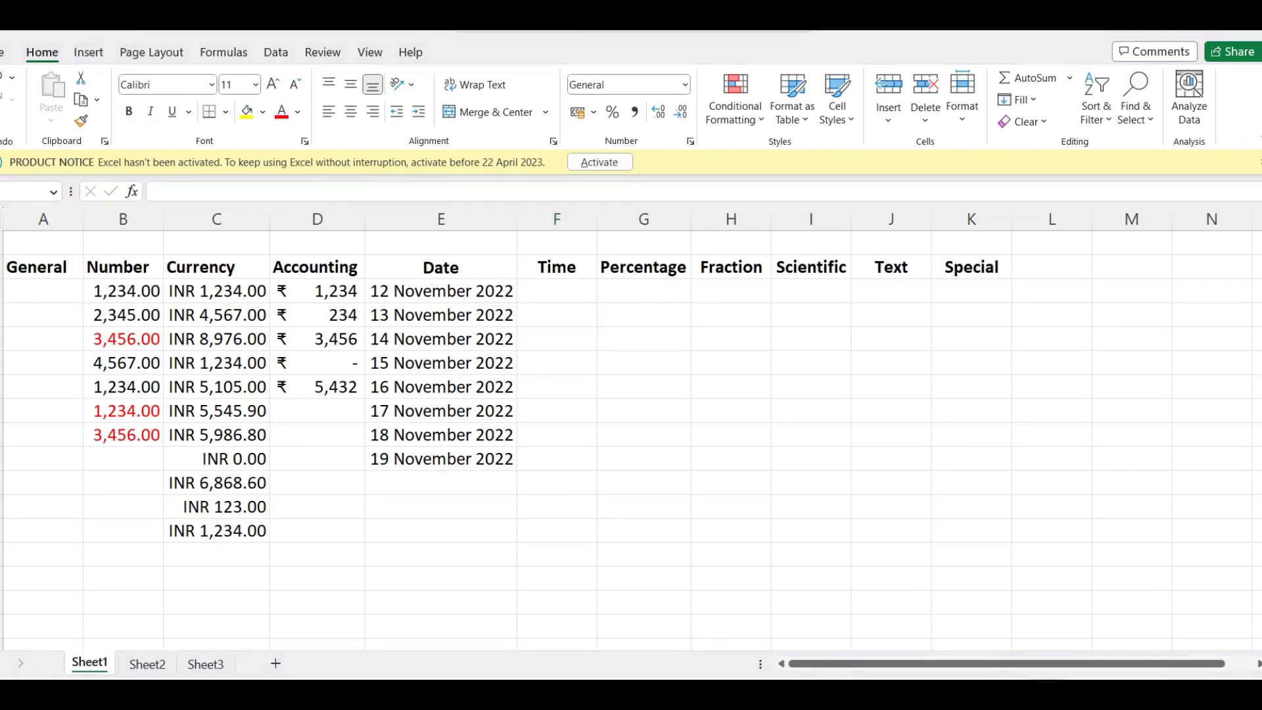